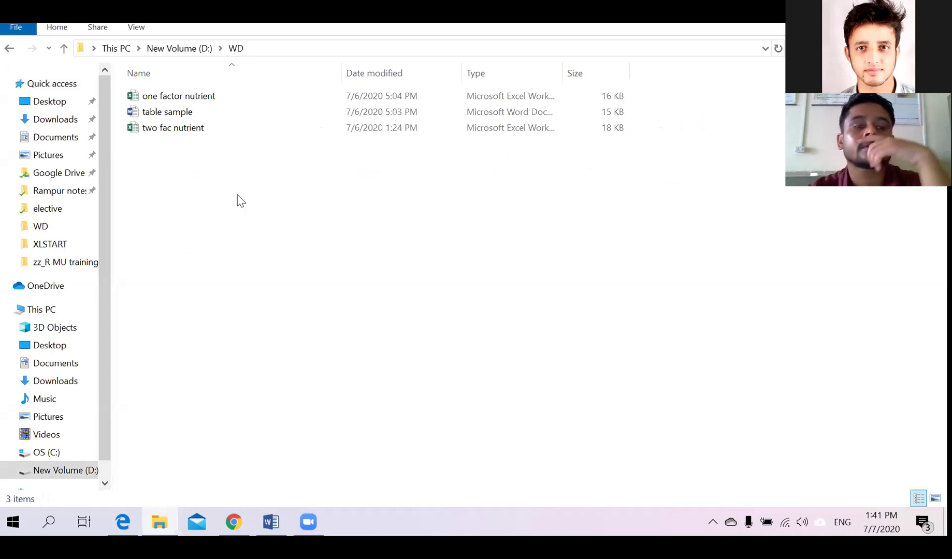
Open the "two fac nutrient" workbook and look over its P_M and Phosp columns on Sheet2.
double_click(200, 127)
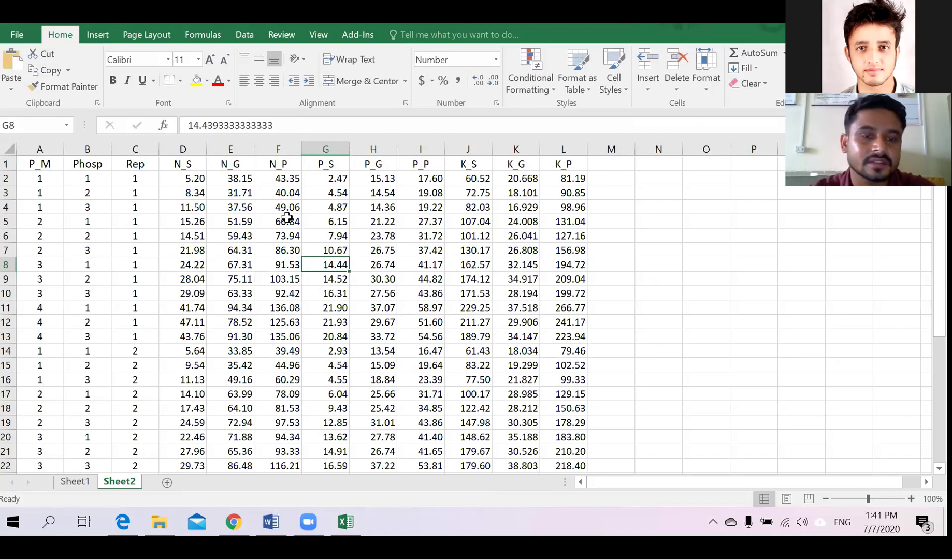
left_click(119, 196)
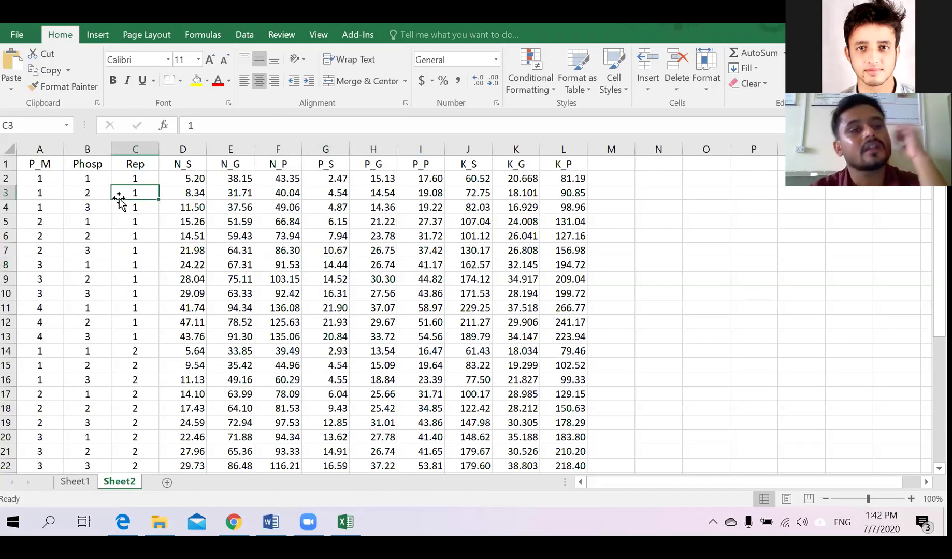
left_click(32, 154)
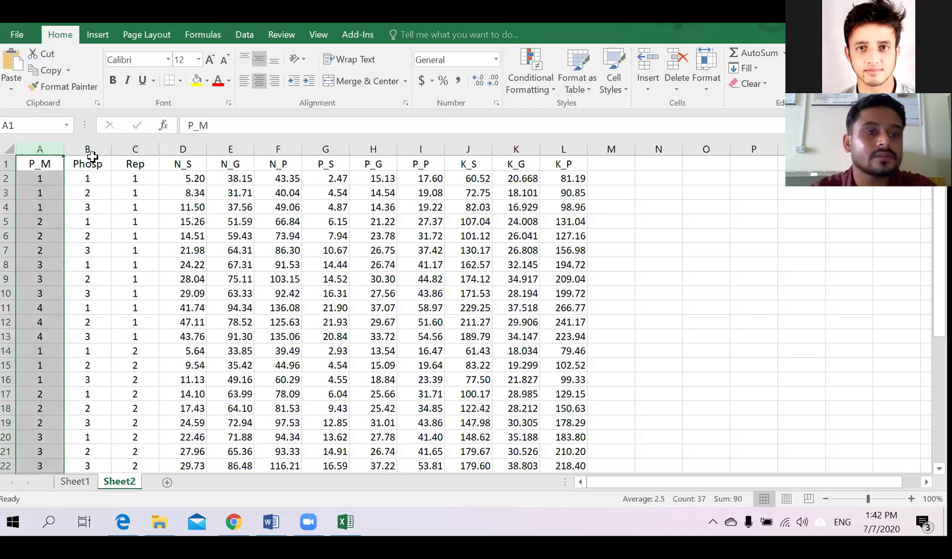
left_click(92, 149)
Move the Rep column in front of the P_M column so it becomes column A.
left_click(138, 150)
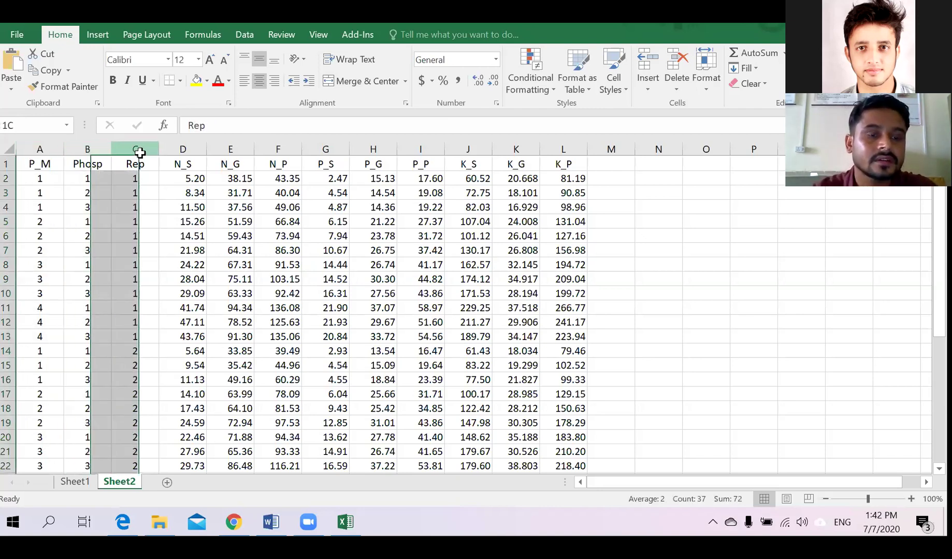
right_click(140, 152)
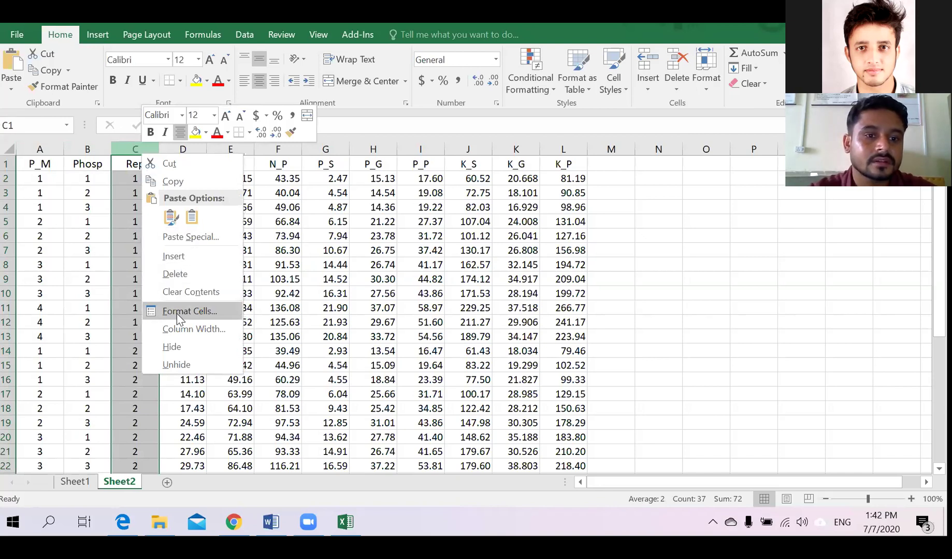
left_click(210, 163)
left_click(41, 145)
right_click(42, 148)
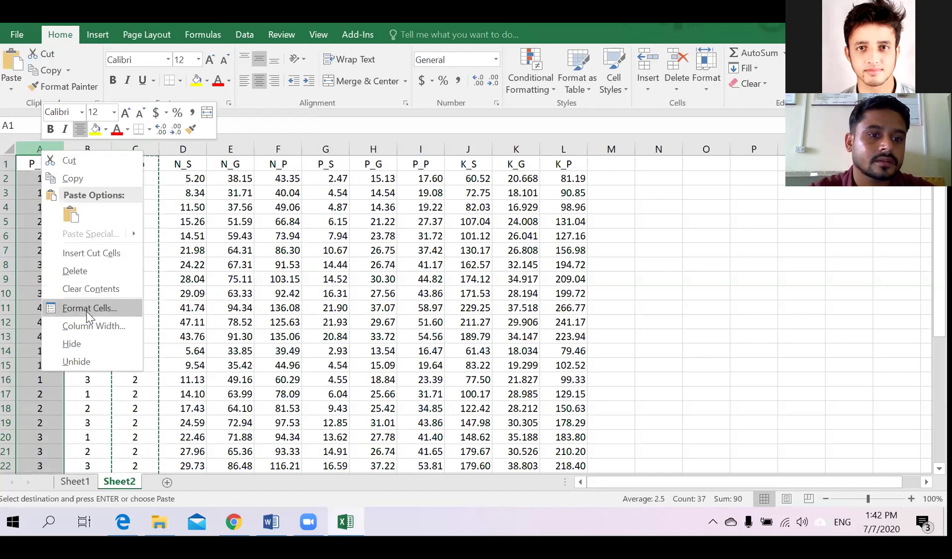
left_click(115, 255)
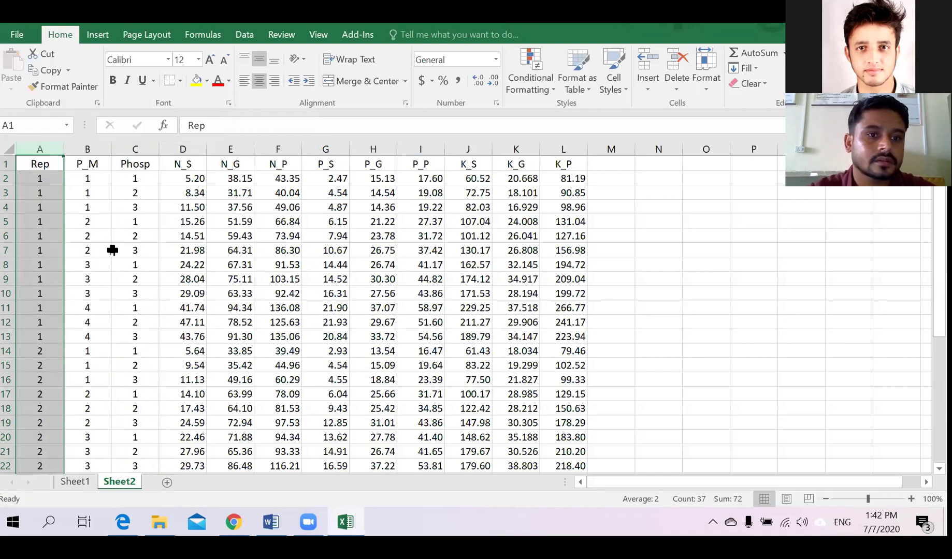
left_click(149, 158)
left_click(57, 166)
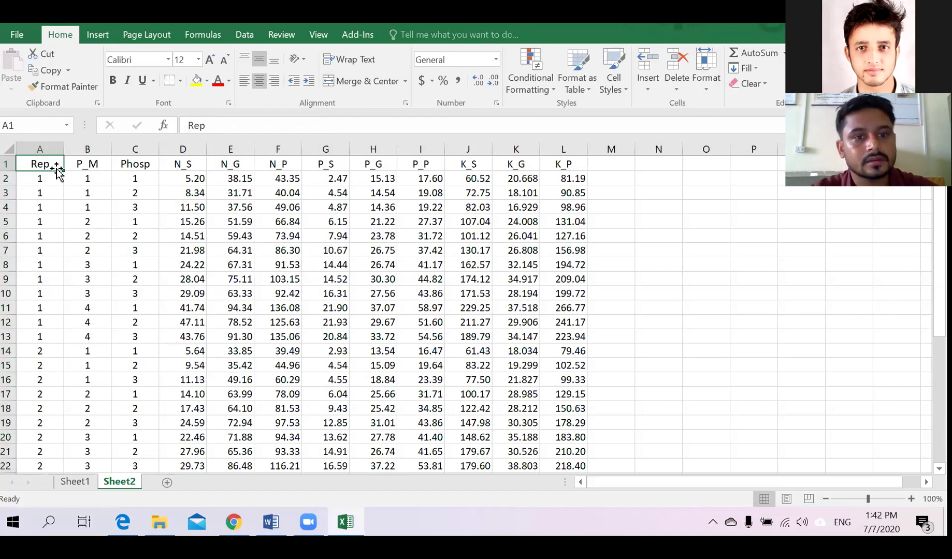
left_click(140, 149)
right_click(140, 149)
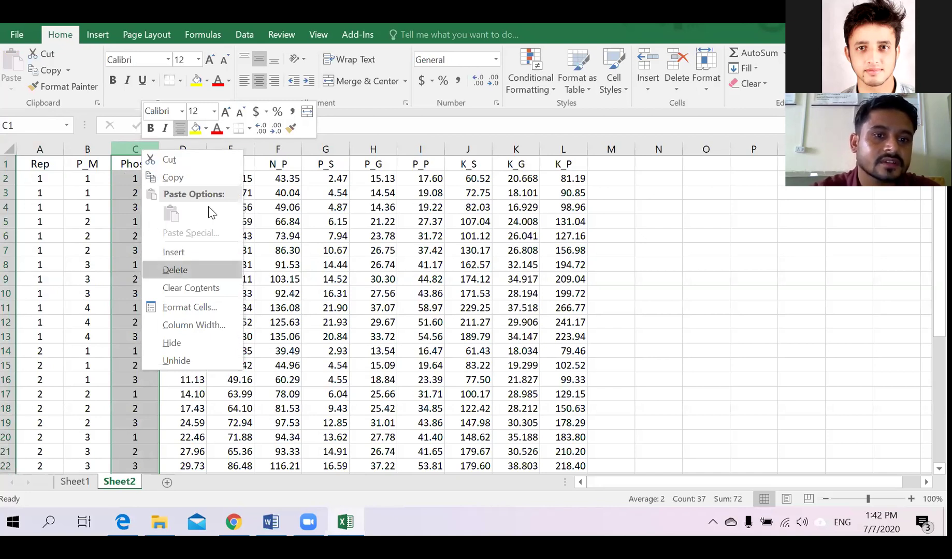
right_click(42, 149)
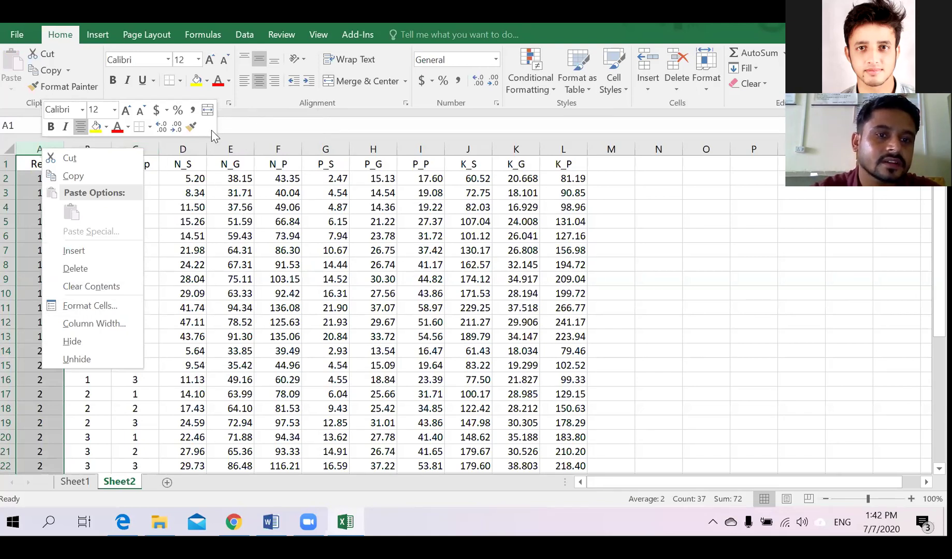
left_click(169, 187)
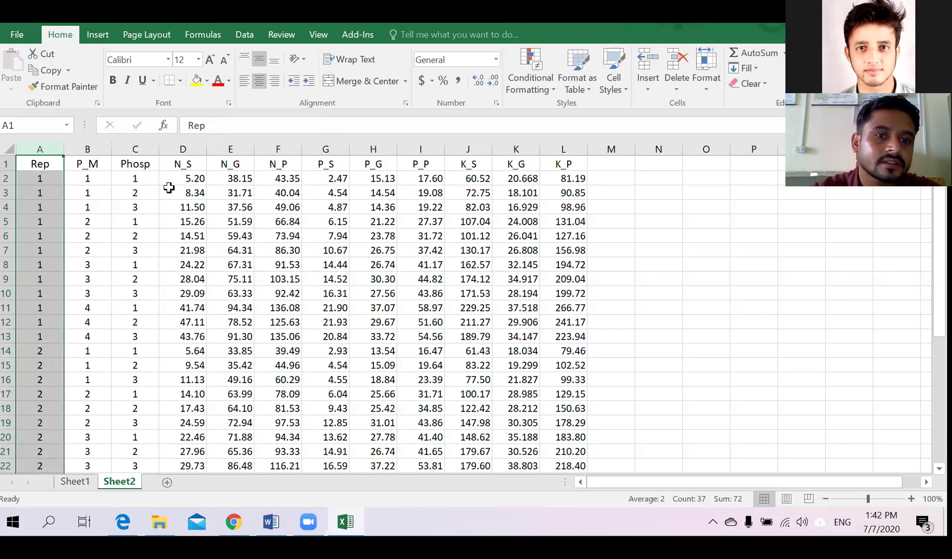
left_click(102, 184)
left_click(132, 178)
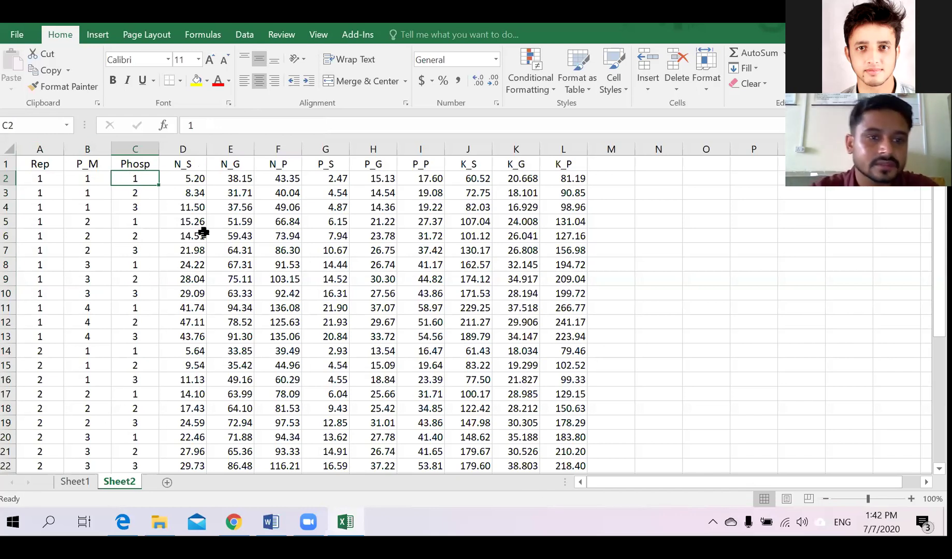
Examine the Rep, P_M and Phosp columns and the response variable columns from N_S to K_P.
left_click(36, 144)
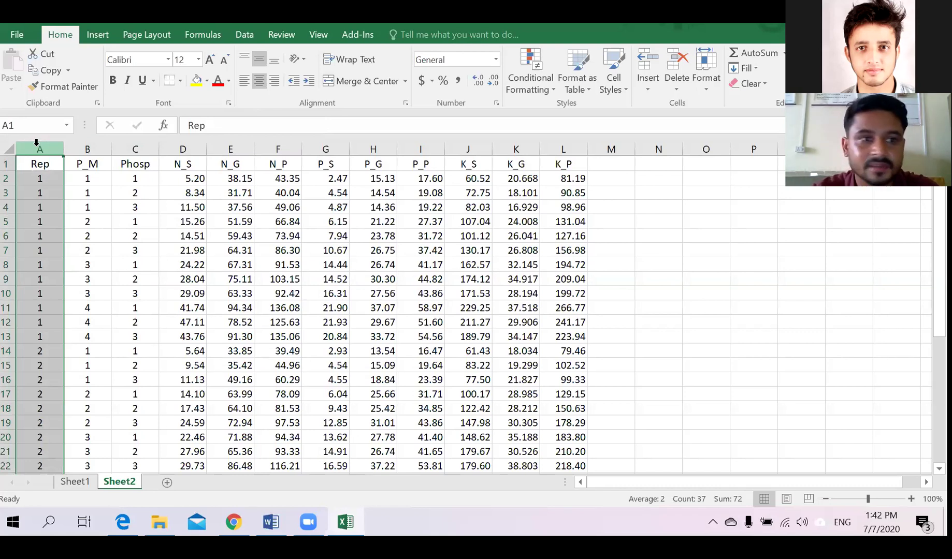
left_click(87, 148)
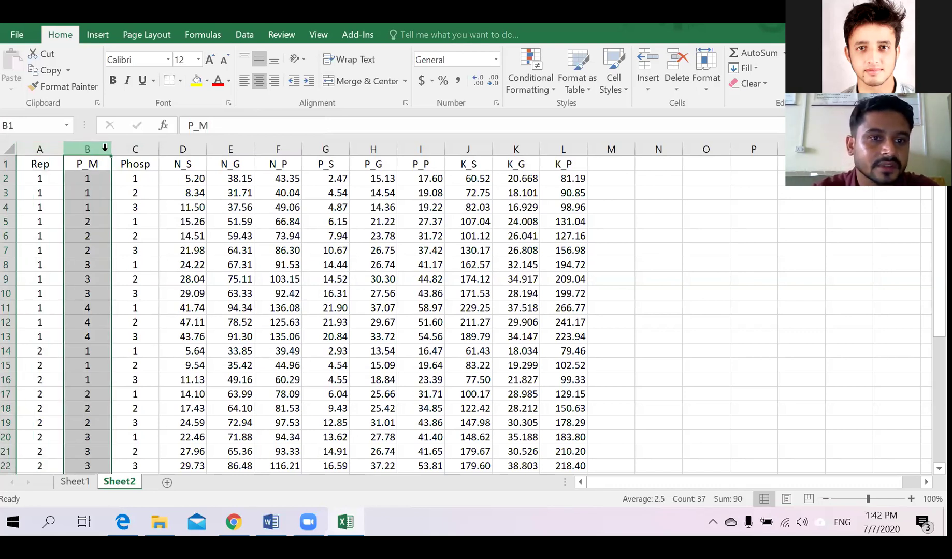
left_click(126, 148)
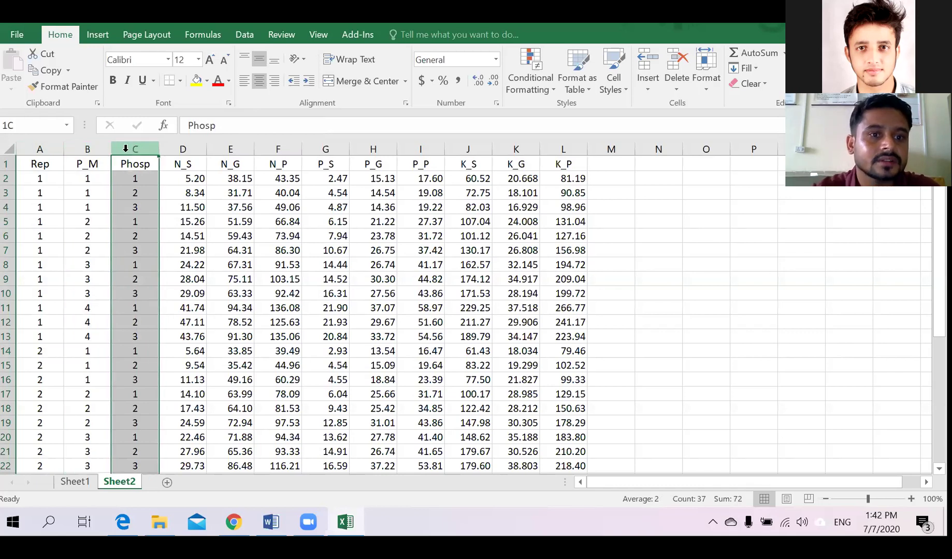
left_click(94, 148)
left_click(140, 148)
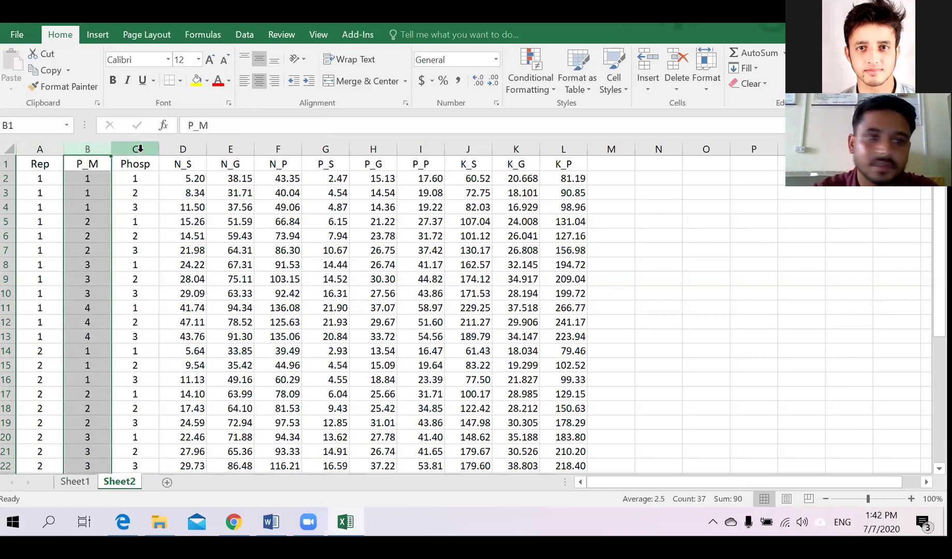
left_click(174, 149)
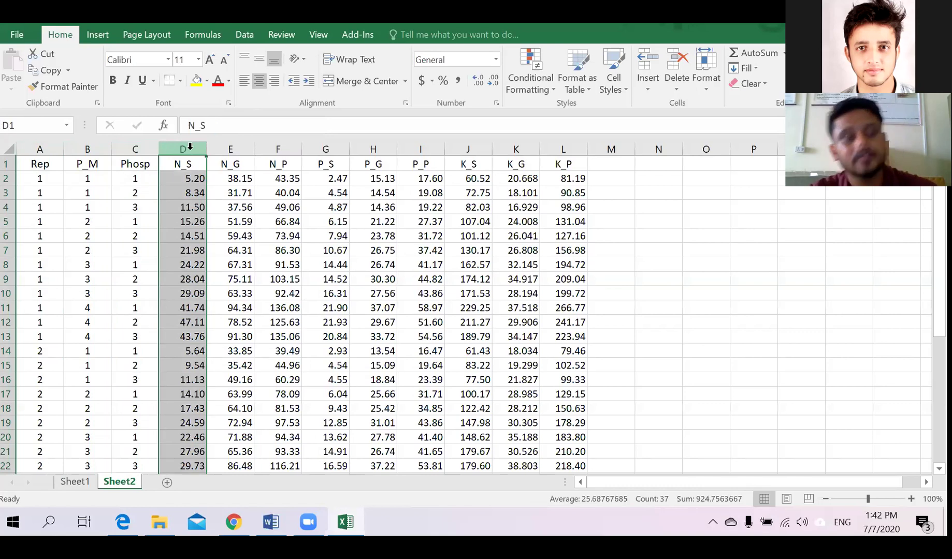
left_click(580, 145, "shift")
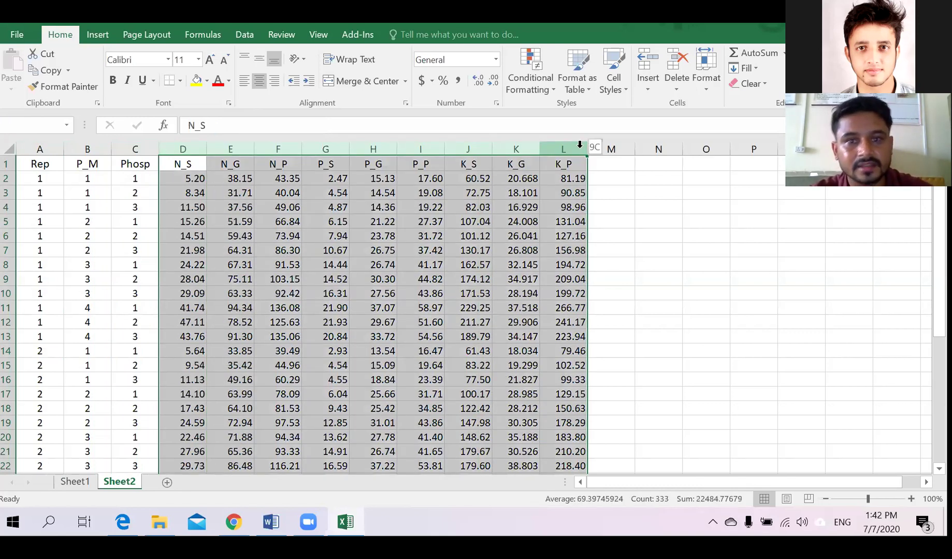
left_click(169, 180)
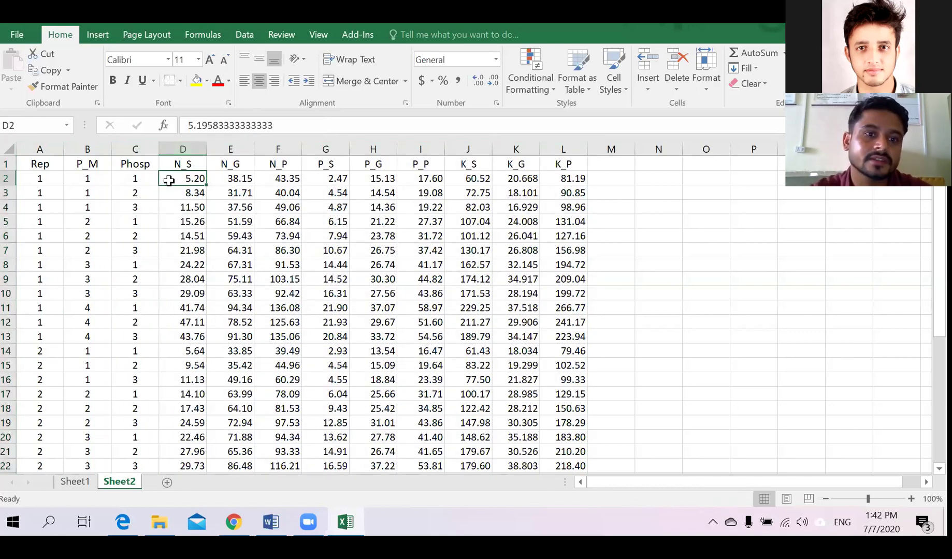
Go through the nutrient variable headings in row 1, covering the N, P and K groups one by one.
left_click(190, 161)
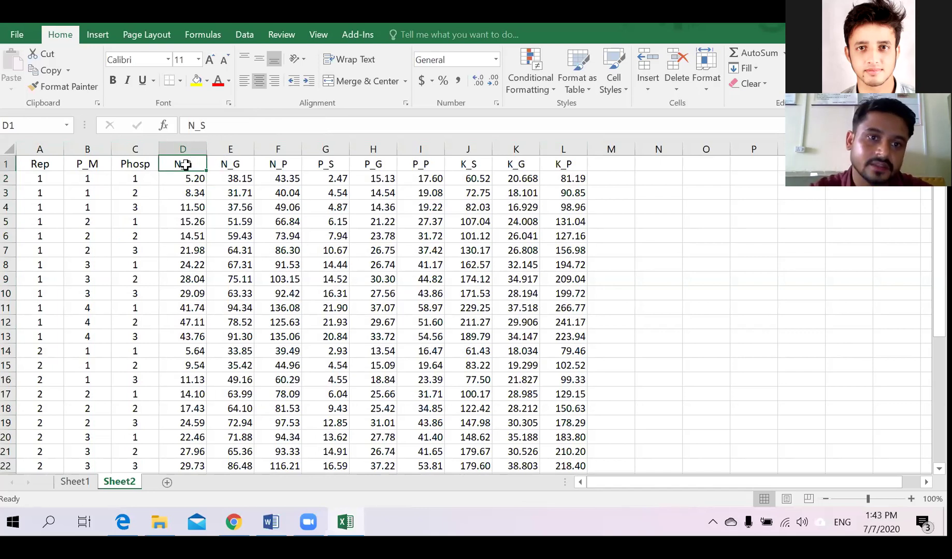
left_click(237, 162)
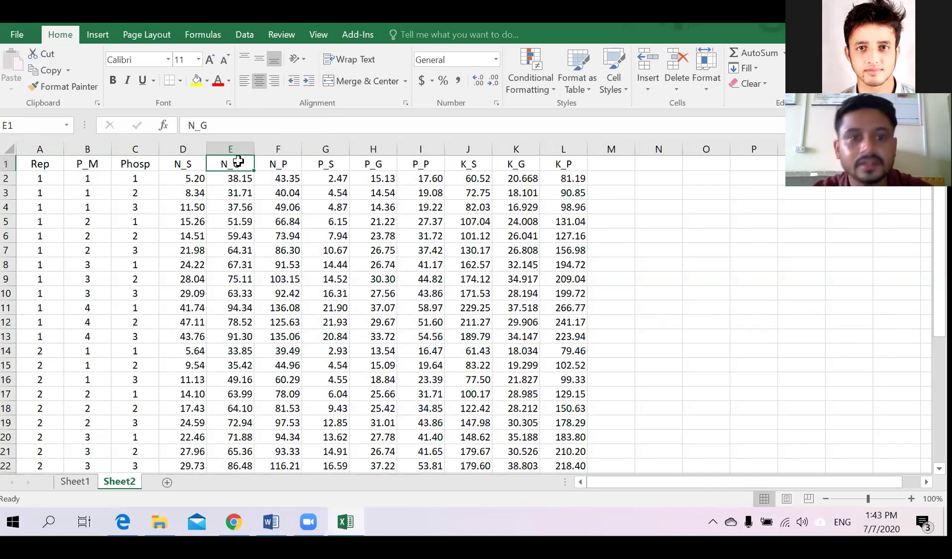
key("Right")
key("Right")
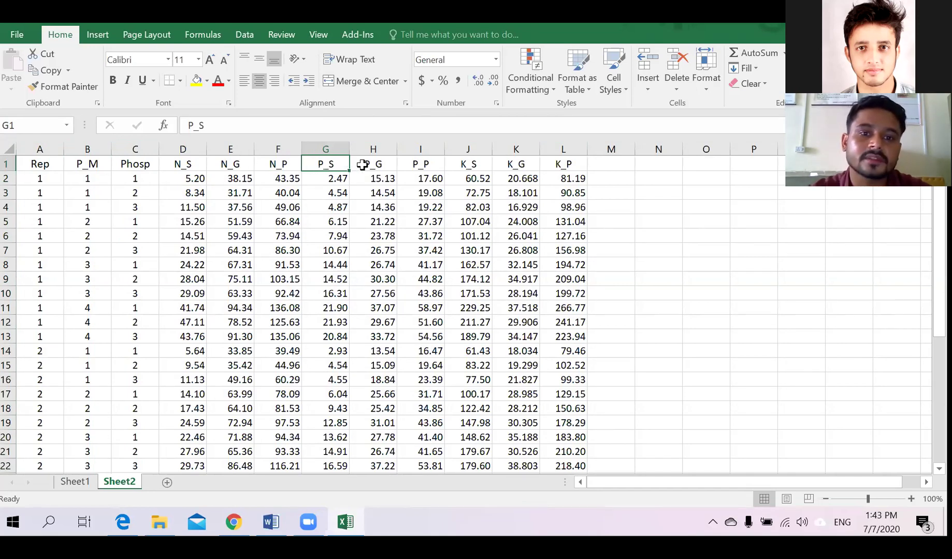
left_click(429, 164)
key("Right")
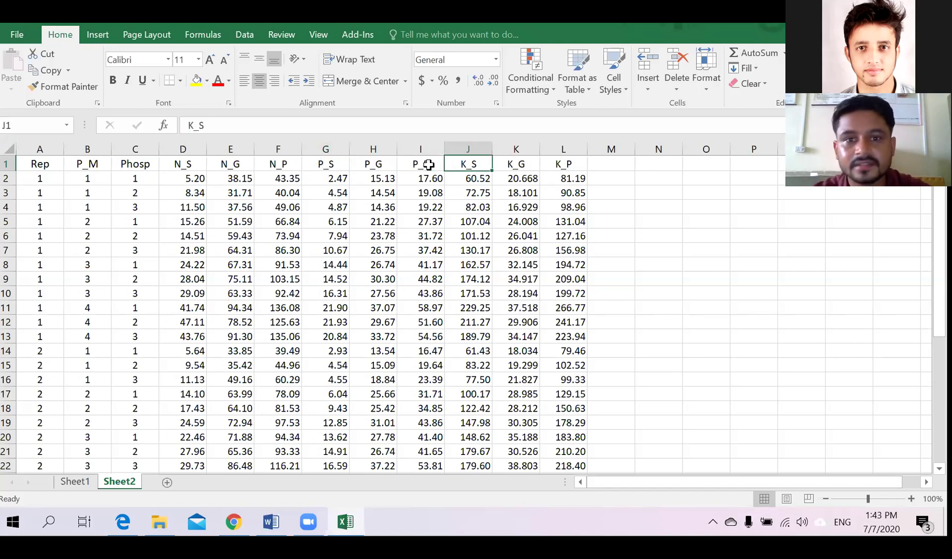
key("Right")
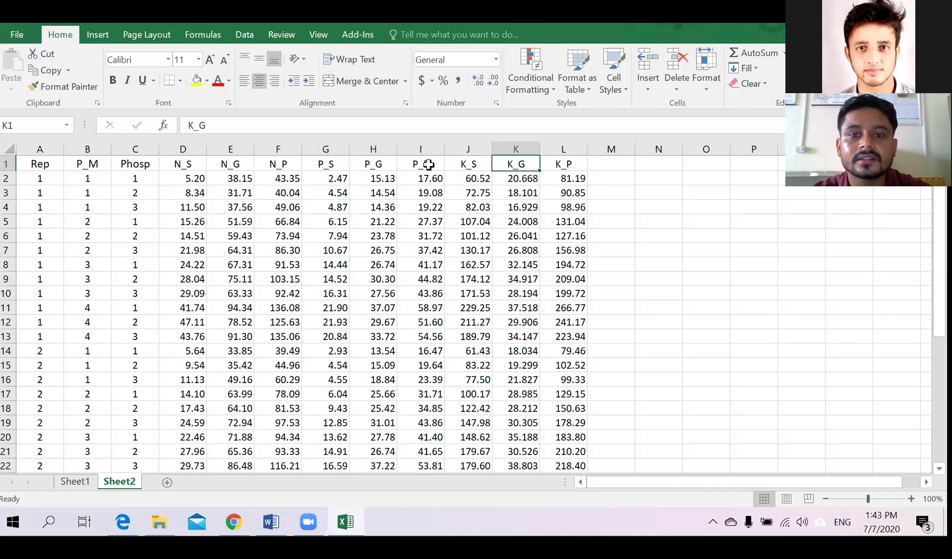
key("Left")
key("Left")
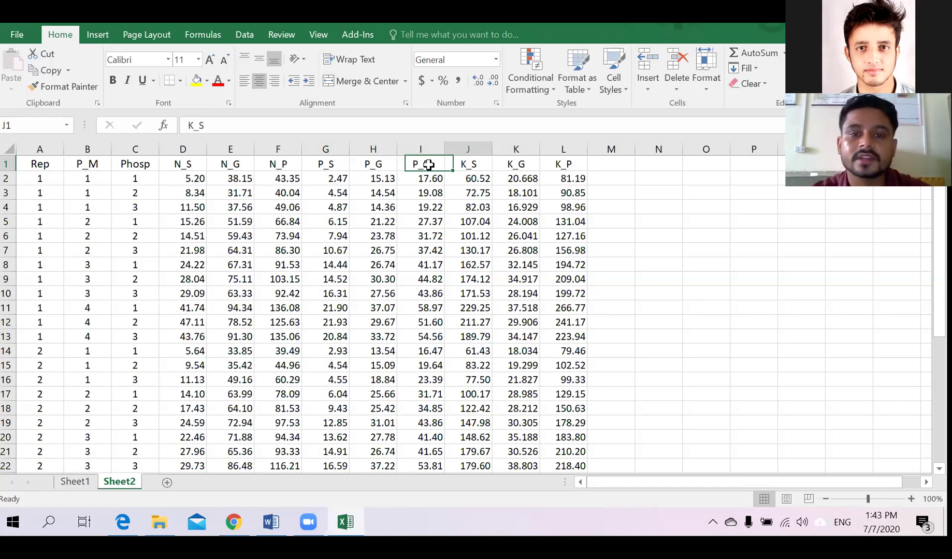
key("Right")
key("Right")
key("Right")
key("Left")
key("Left")
key("Left")
key("Left")
key("Left")
key("Left")
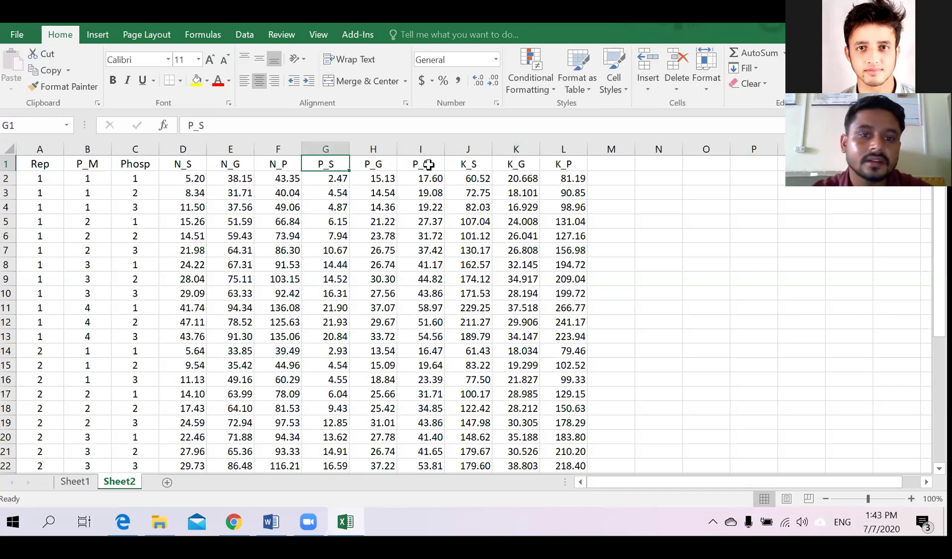
Examine how the replication numbers are laid out down the Rep column from A2 to the last data row.
left_click(41, 177)
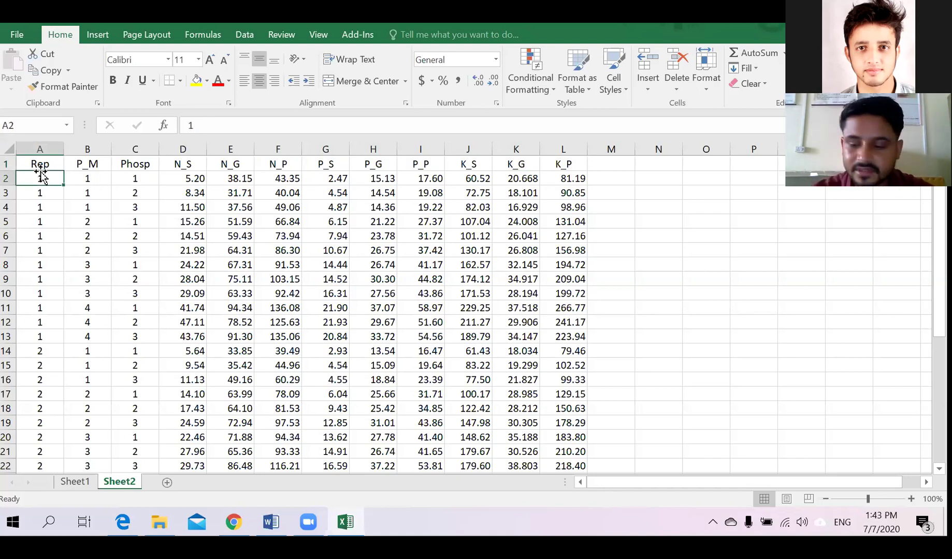
key("shift+Down")
key("shift+Down")
key("shift+Down")
key("shift+Down")
key("shift+Down")
key("shift+Down")
key("shift+Down")
key("shift+Down")
key("shift+Down")
key("shift+Down")
key("shift+Down")
key("shift+Down")
key("shift+Down")
key("shift+Down")
key("shift+Down")
key("shift+Down")
key("shift+Down")
key("shift+Down")
key("shift+Down")
key("shift+Down")
key("shift+Down")
key("shift+Down")
key("shift+Down")
key("shift+Down")
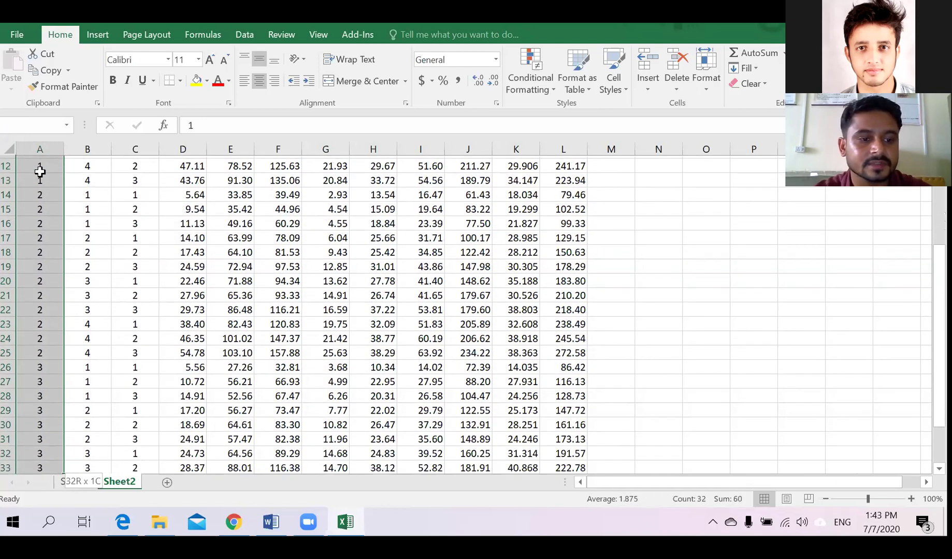
key("shift+Down")
key("shift+Down")
key("shift+Down")
key("shift+Down")
key("shift+Down")
key("shift+Down")
key("shift+Down")
key("shift+Down")
key("shift+Down")
key("shift+Down")
key("shift+Down")
key("shift+Down")
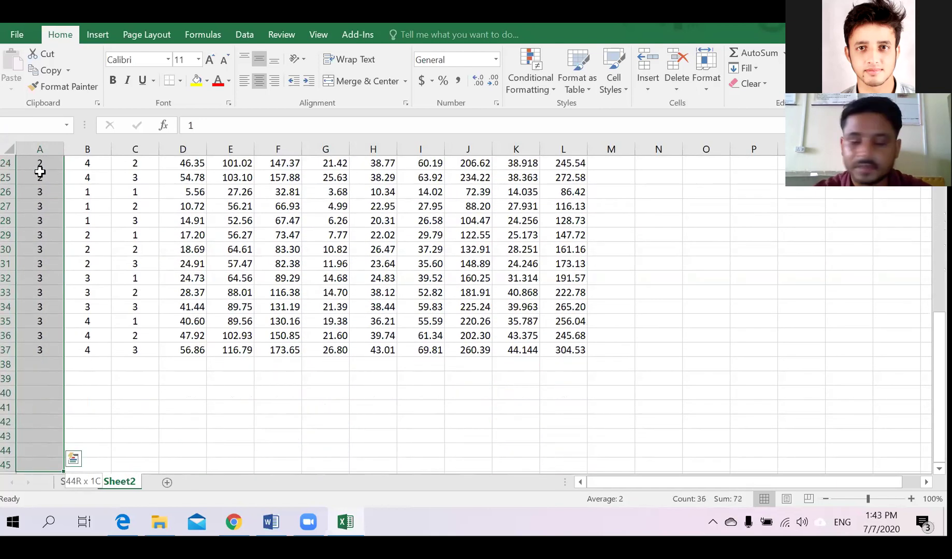
key("shift+Up")
key("shift+Up")
key("shift+Up")
key("shift+Up")
key("shift+Up")
key("shift+Up")
key("shift+Up")
key("shift+Up")
key("shift+Up")
key("shift+Up")
key("shift+Up")
key("shift+Up")
key("shift+Up")
key("shift+Up")
key("shift+Up")
key("shift+Up")
key("shift+Up")
key("shift+Up")
key("shift+Up")
key("shift+Up")
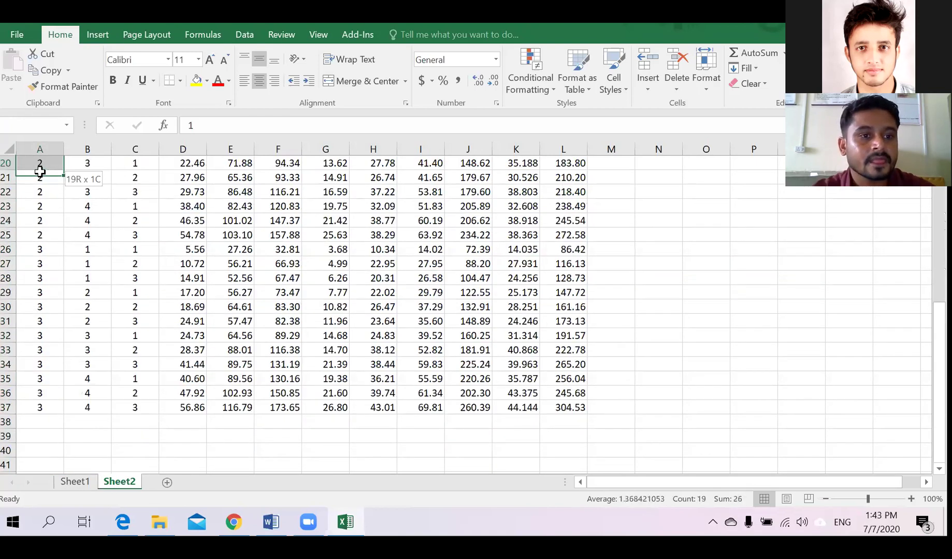
scroll(40, 172, "up", 6)
Examine how the P_M and Phosp factor level codes are arranged within replication 1, rows 2 to 13.
left_click(86, 181)
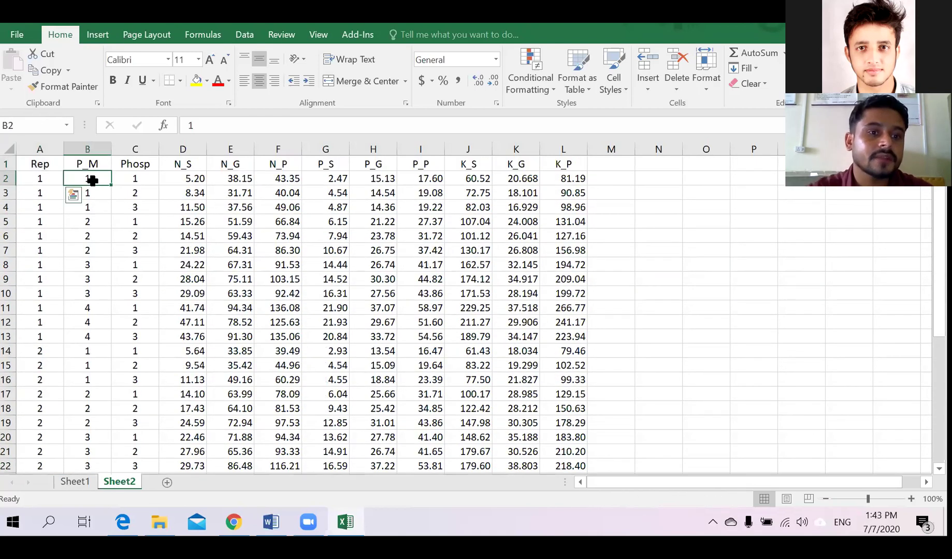
left_click(102, 331, "shift")
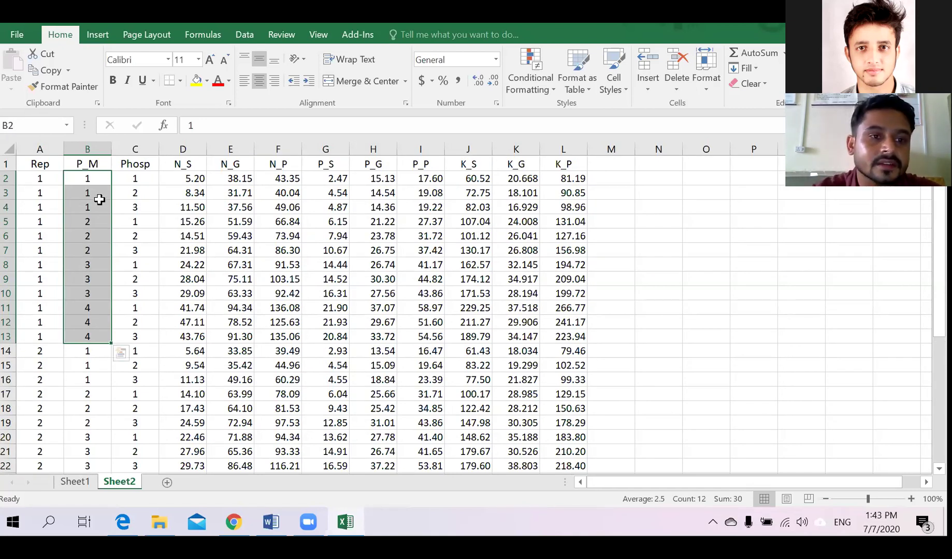
left_click(100, 183)
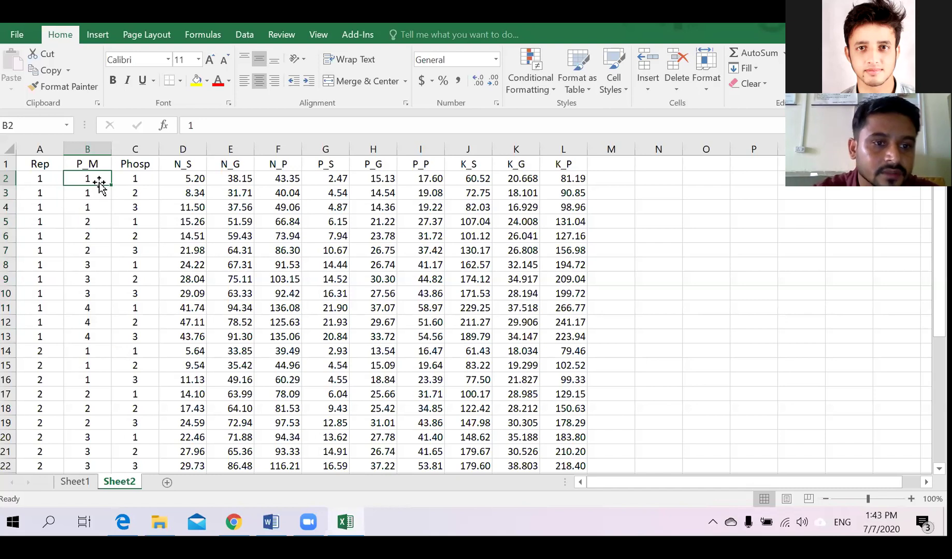
left_click(104, 337, "shift")
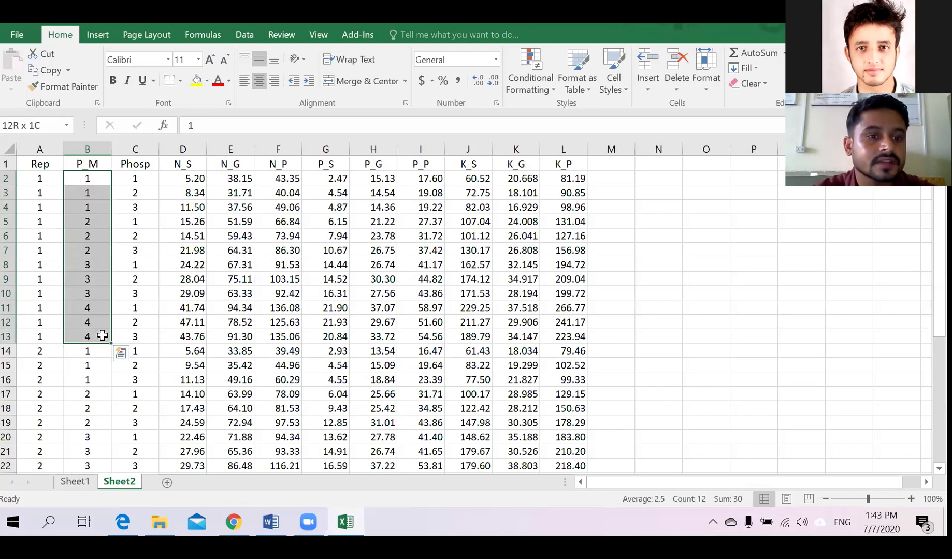
left_click(149, 178)
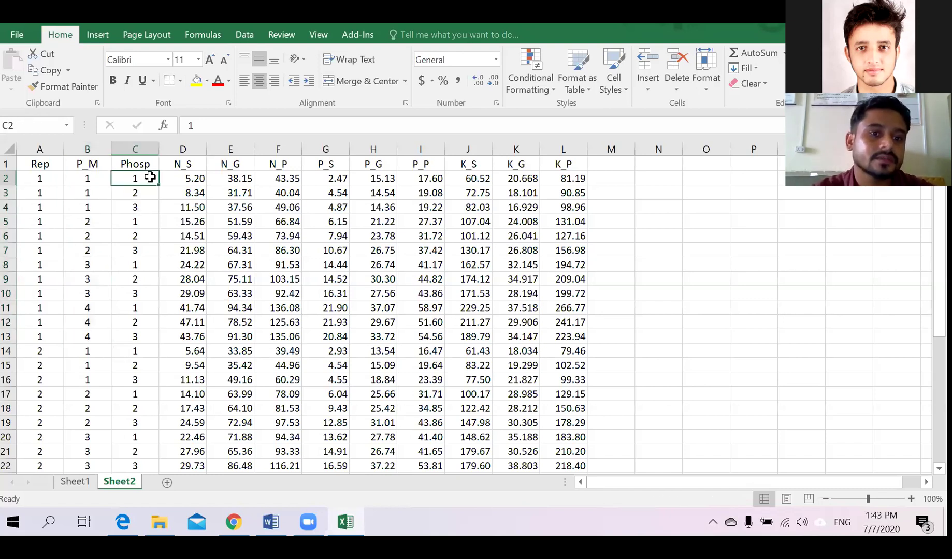
left_click(148, 208, "shift")
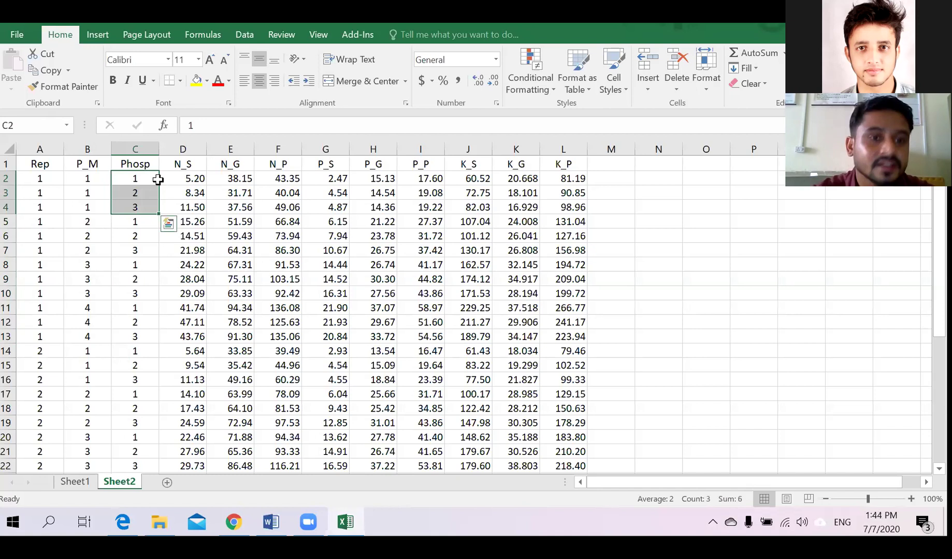
left_click(102, 177)
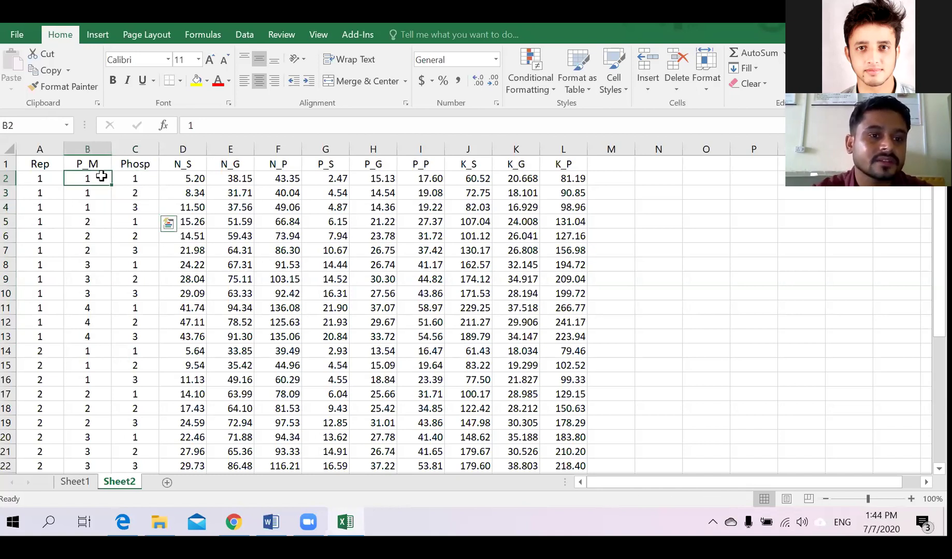
left_click(90, 336, "shift")
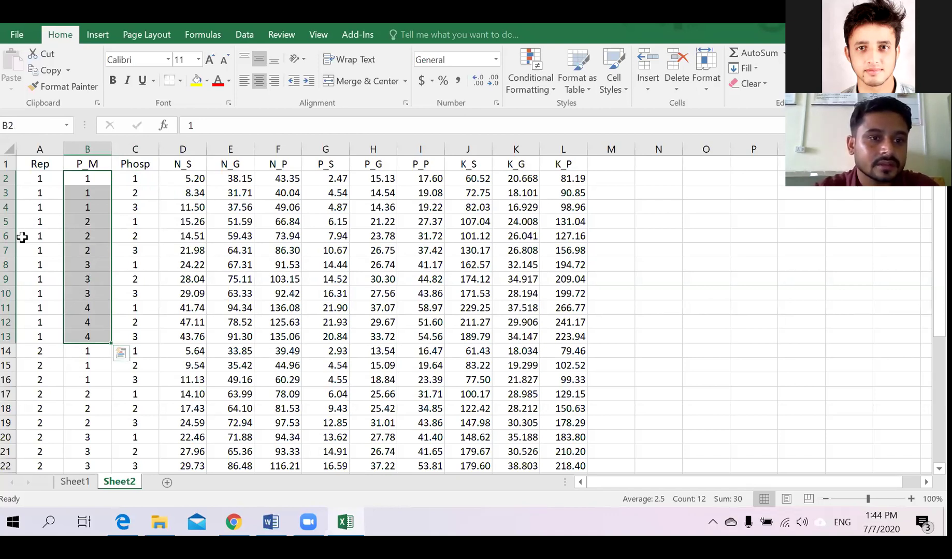
left_click(136, 231)
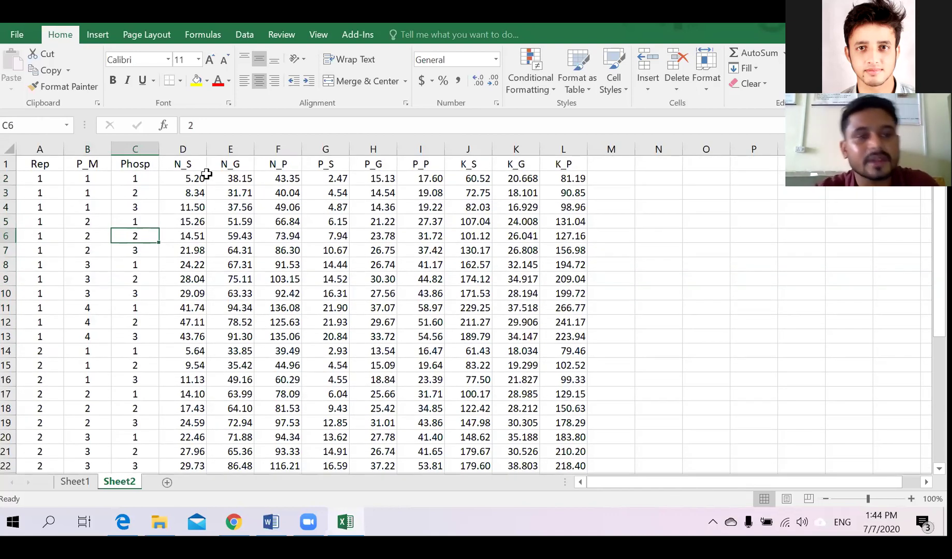
left_click(39, 163)
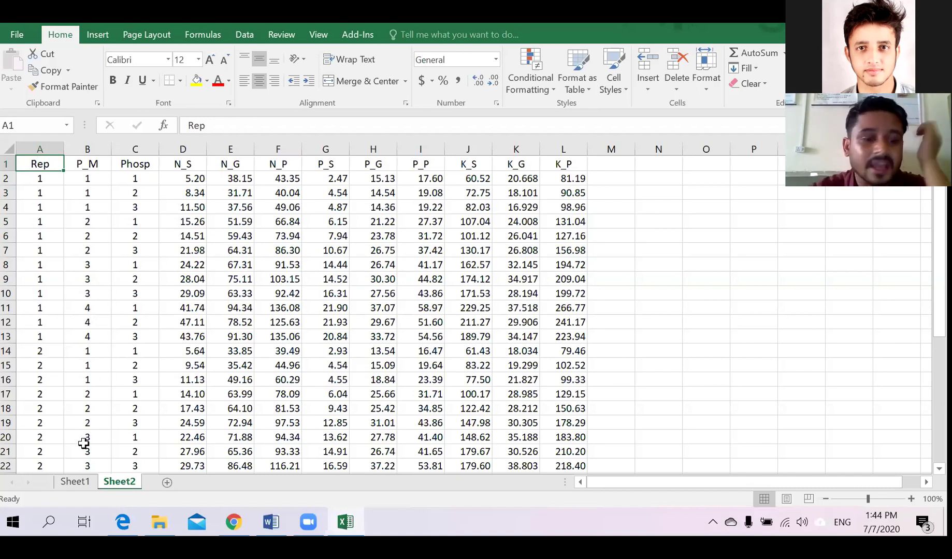
Examine the original PM and Phosp treatment rates in kg/ha on Sheet1, going through their combinations in replication 1.
left_click(76, 482)
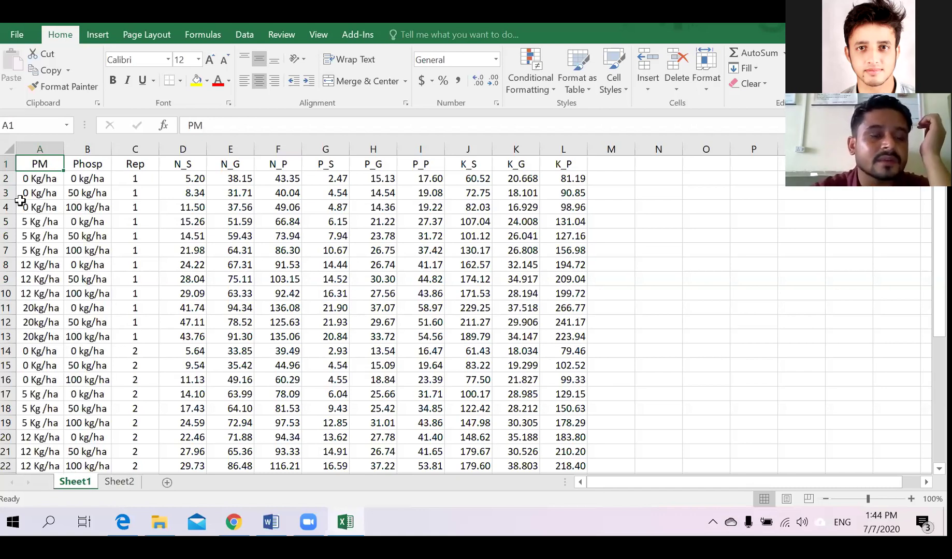
left_click_drag(37, 182, 96, 311)
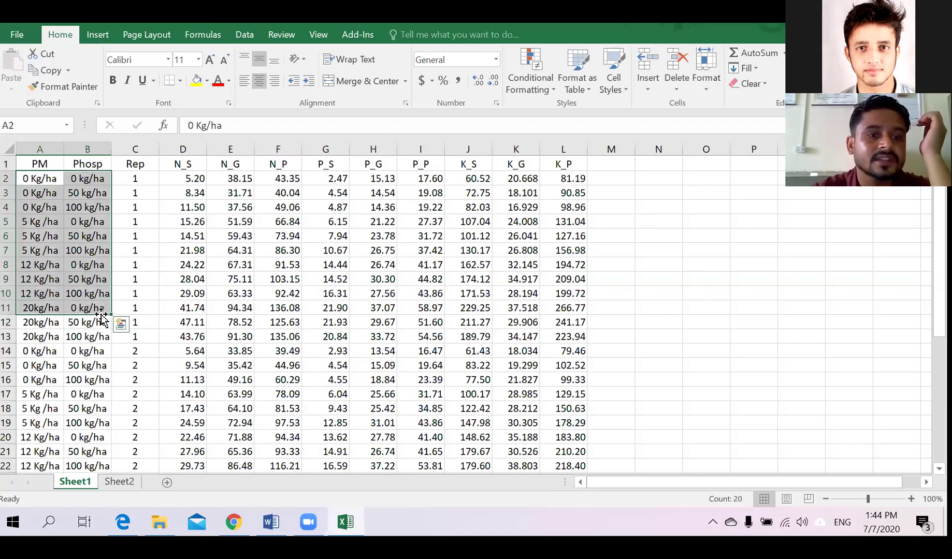
left_click(141, 238)
left_click_drag(29, 182, 85, 241)
left_click_drag(89, 281, 87, 280)
left_click(78, 323)
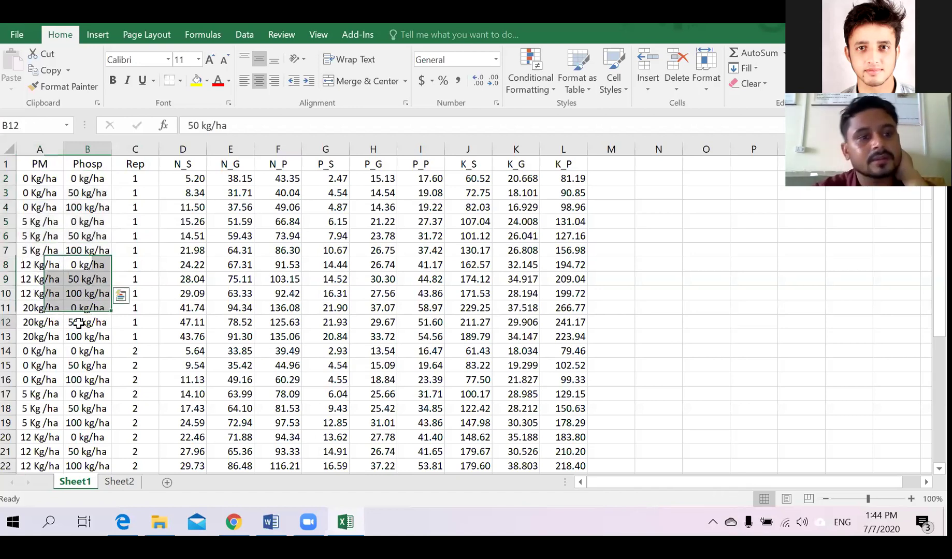
left_click(103, 264)
left_click(97, 295)
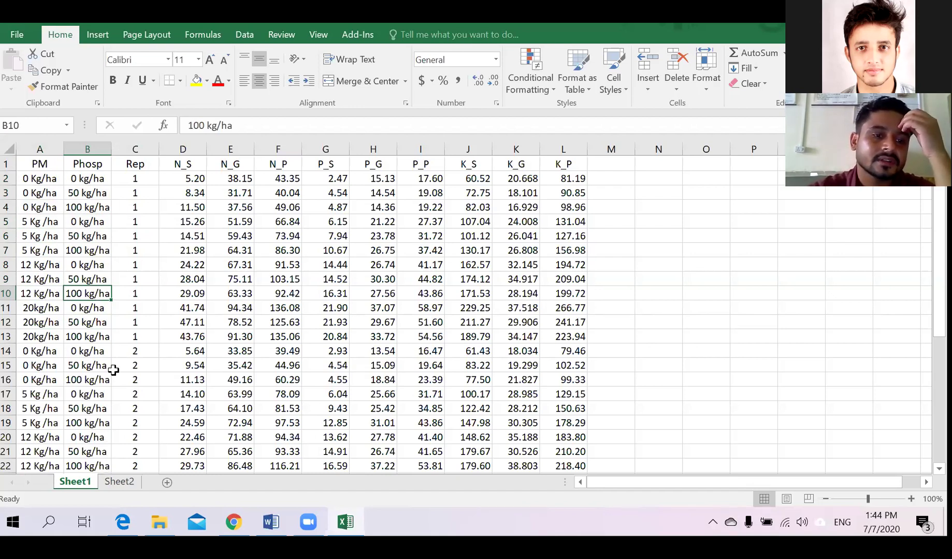
left_click(41, 234)
left_click_drag(41, 234, 76, 324)
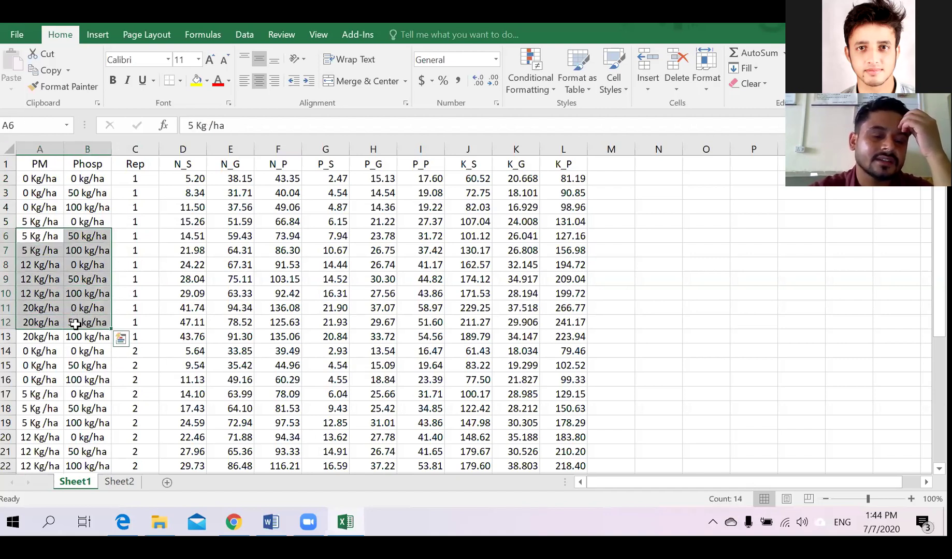
left_click(73, 356)
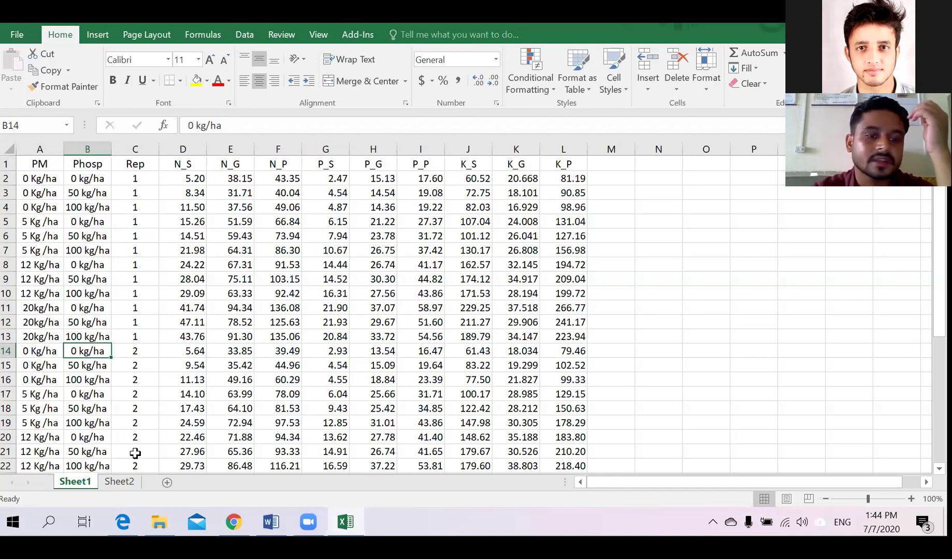
Return to Sheet2 and examine the coded Rep and Phosp values in the first data row.
left_click(109, 483)
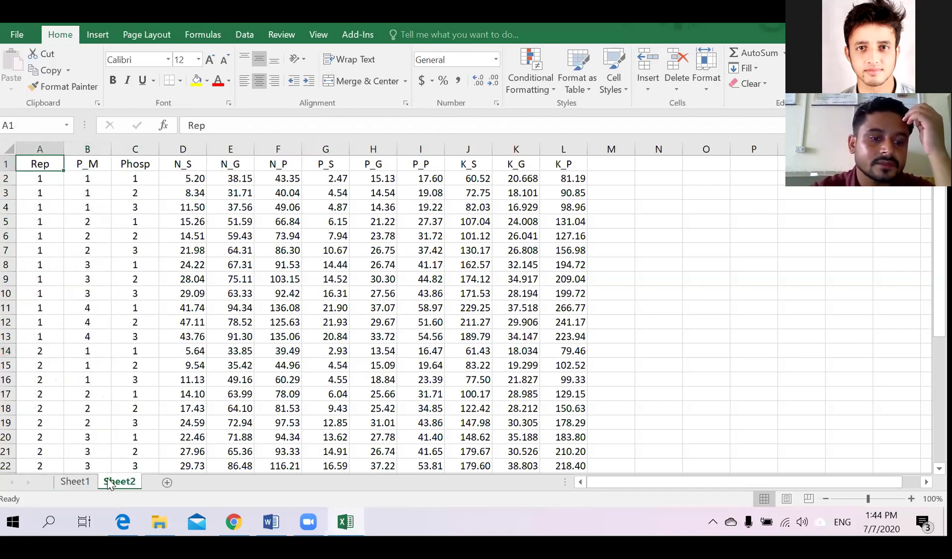
left_click(33, 181)
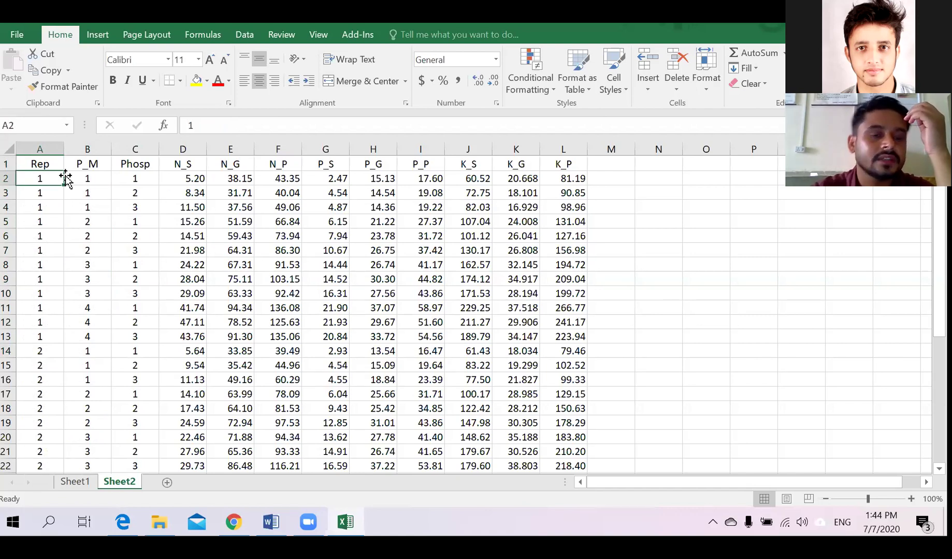
left_click(144, 174)
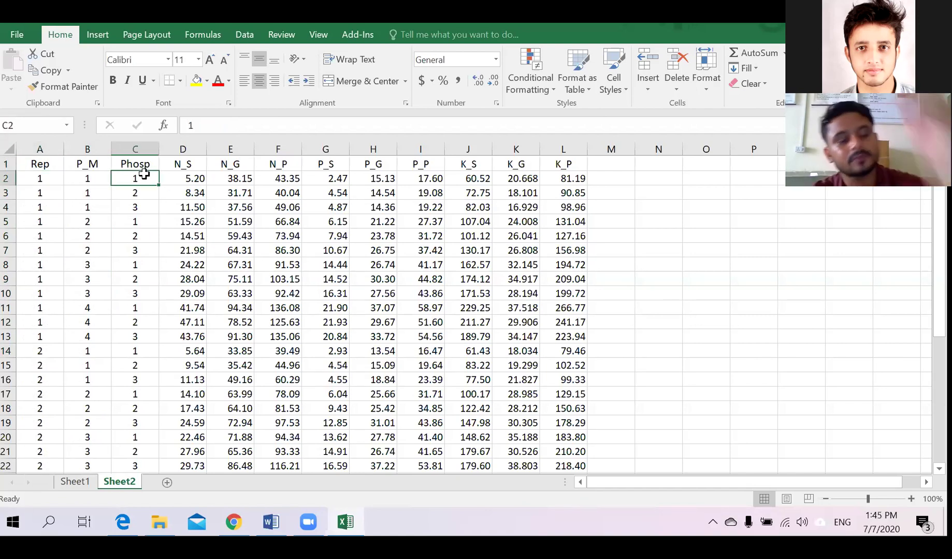
Select the whole Sheet2 data table from the Rep heading in A1 to the last K_P value in L37.
left_click(44, 162)
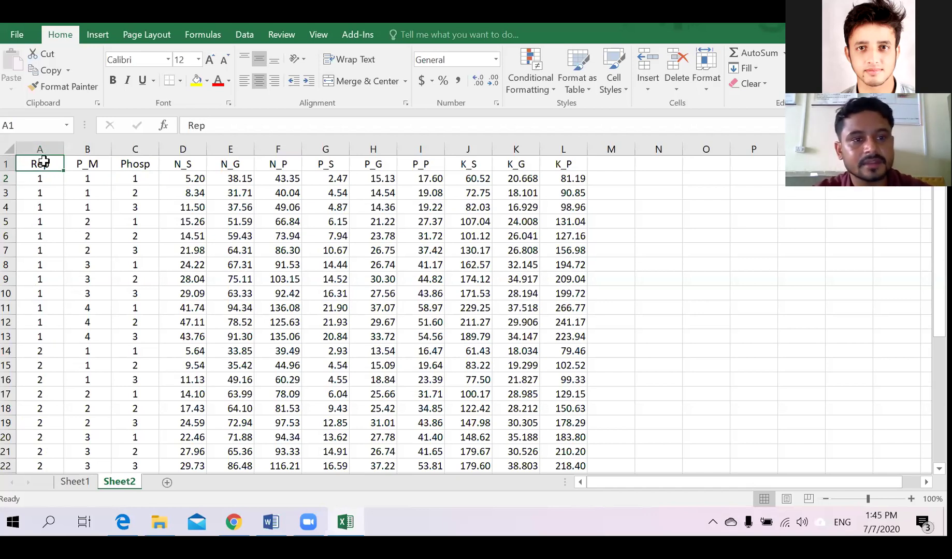
key("ctrl+shift+End")
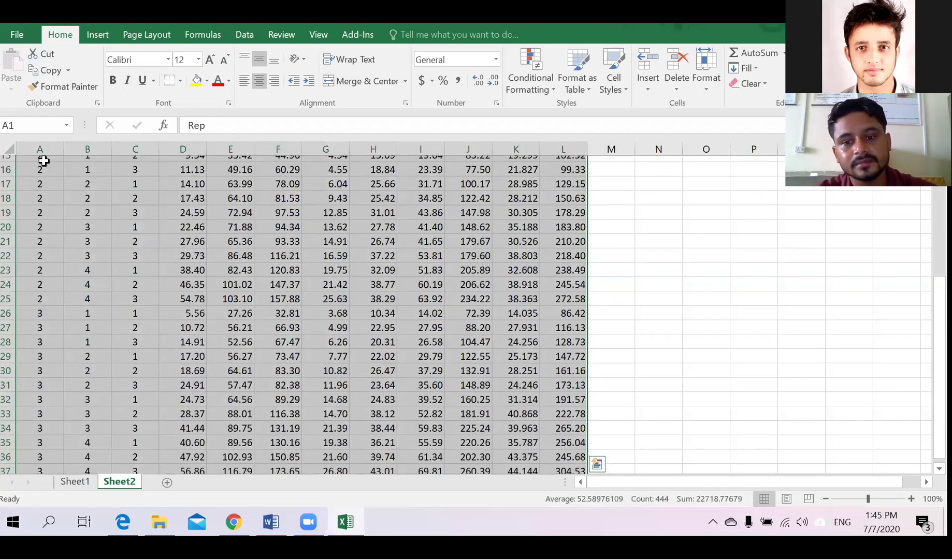
scroll(268, 239, "up", 5)
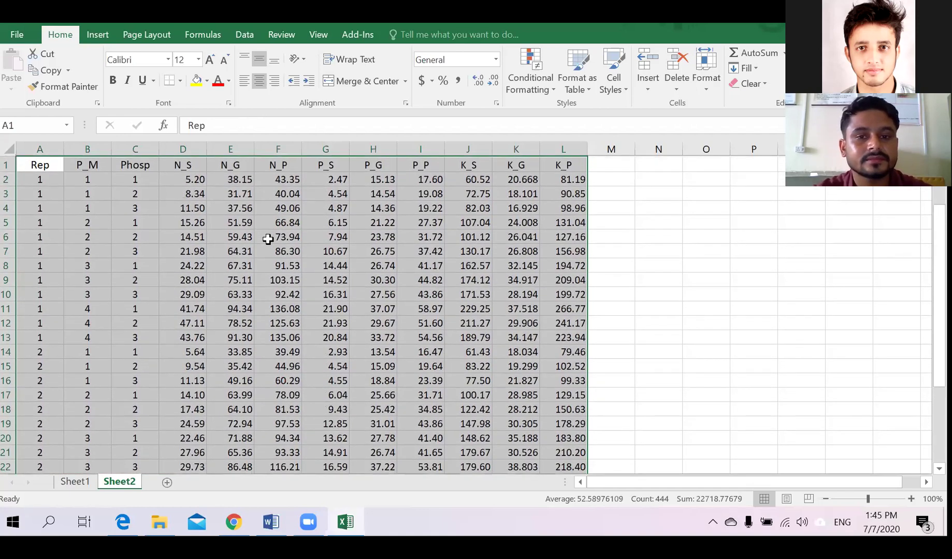
scroll(268, 239, "down", 3)
scroll(268, 239, "down", 4)
scroll(268, 239, "up", 7)
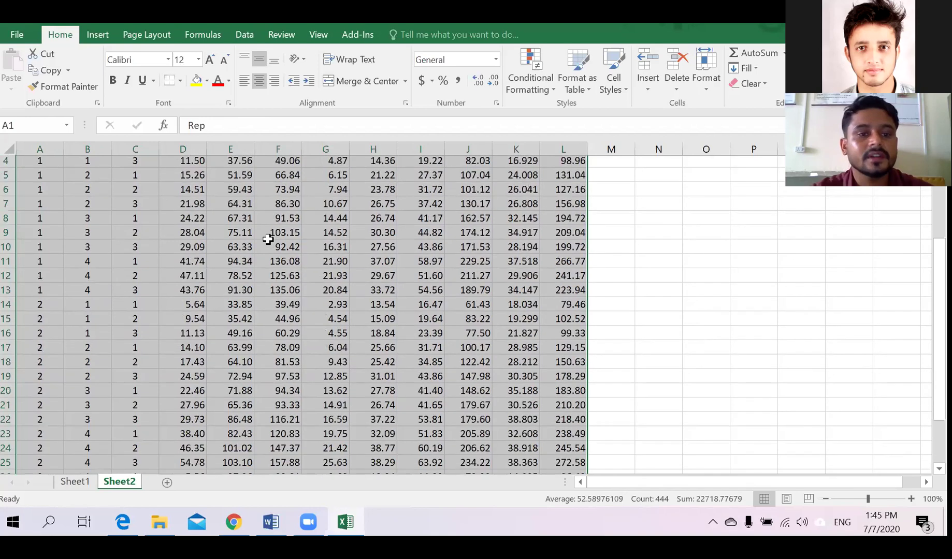
Create a new blank workbook for the coded data.
key("ctrl+n")
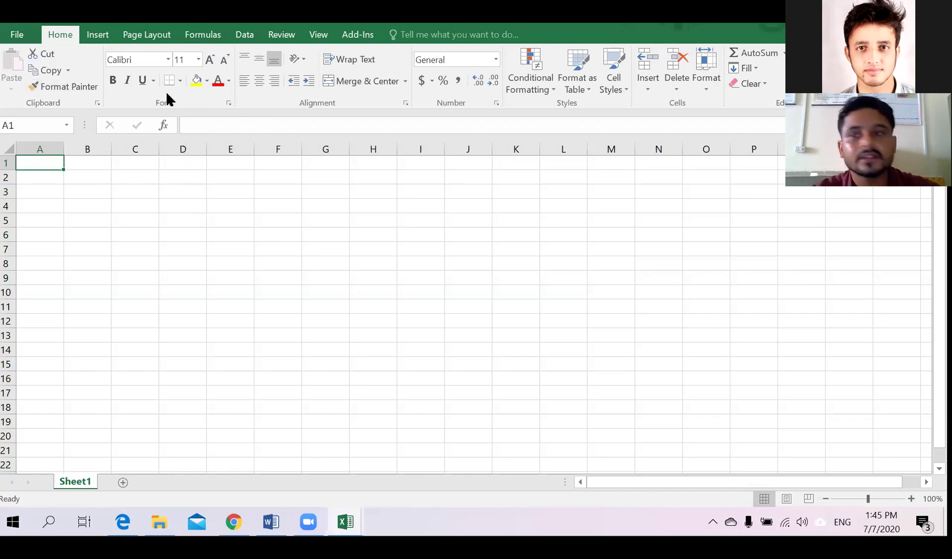
left_click(8, 35)
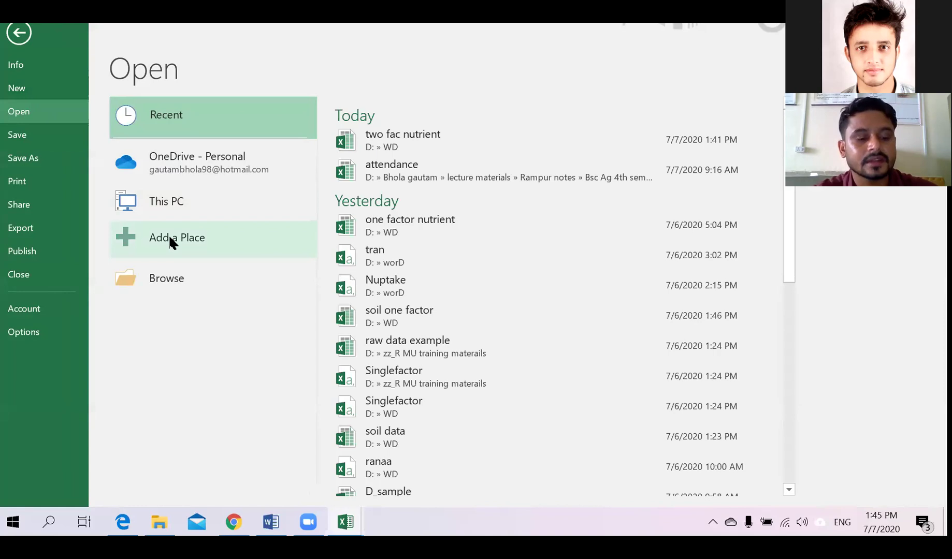
left_click(19, 33)
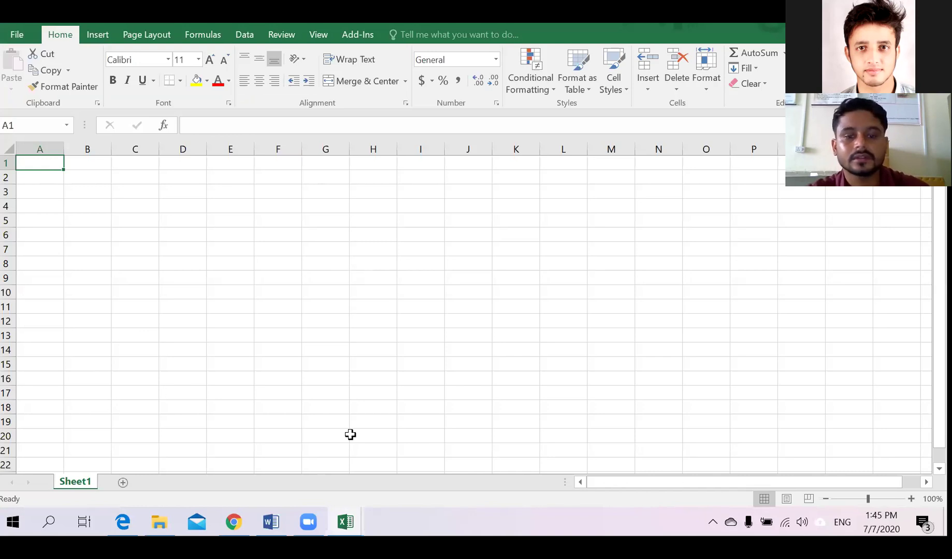
Copy the full Sheet2 table from the two fac nutrient workbook into the blank Book1 workbook, starting at cell A1.
mouse_move(348, 515)
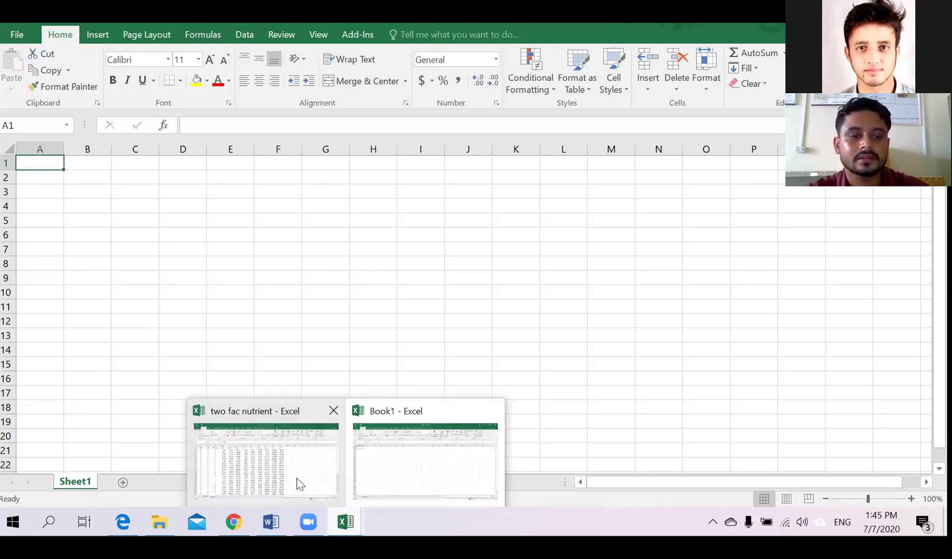
left_click(300, 485)
key("ctrl+a")
key("ctrl+c")
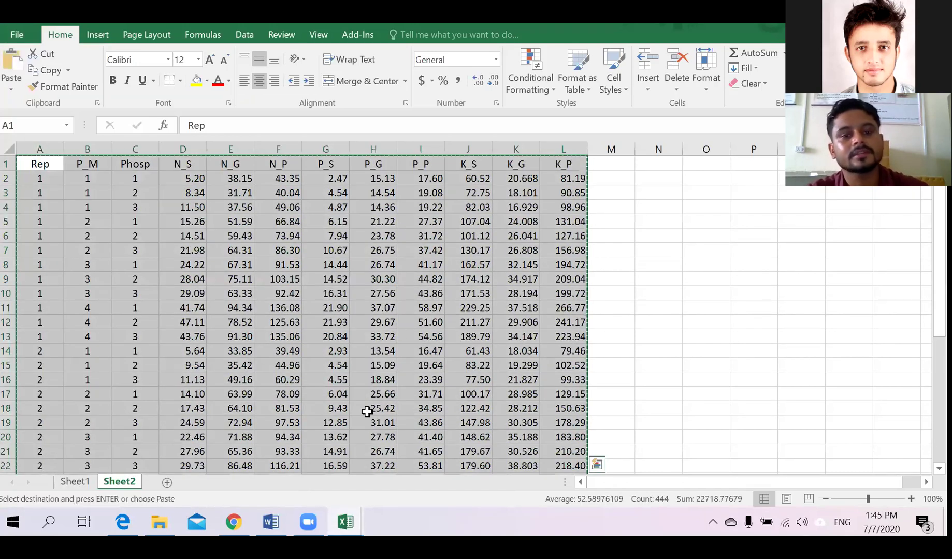
mouse_move(346, 520)
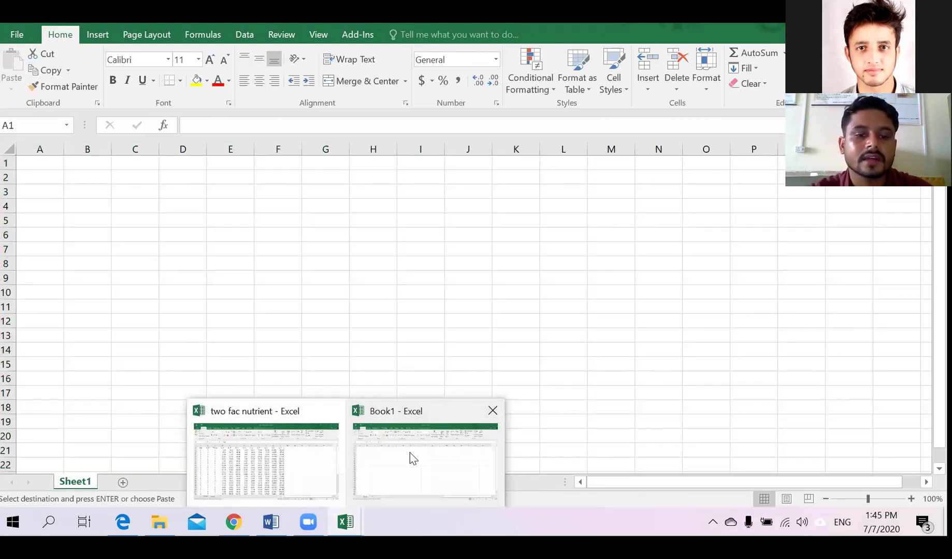
left_click(410, 457)
key("ctrl+v")
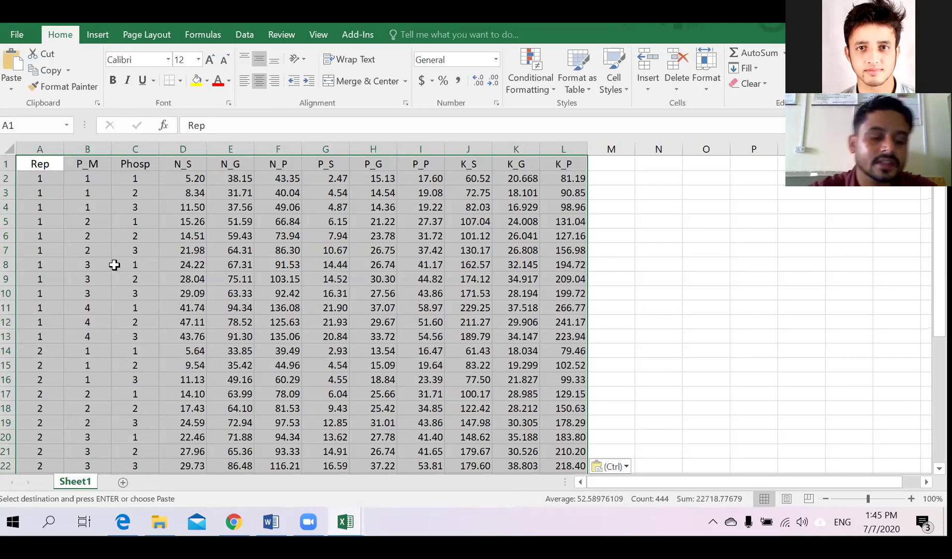
Start saving the new workbook and browse to the worD folder on New Volume (D:) as its location.
key("ctrl+s")
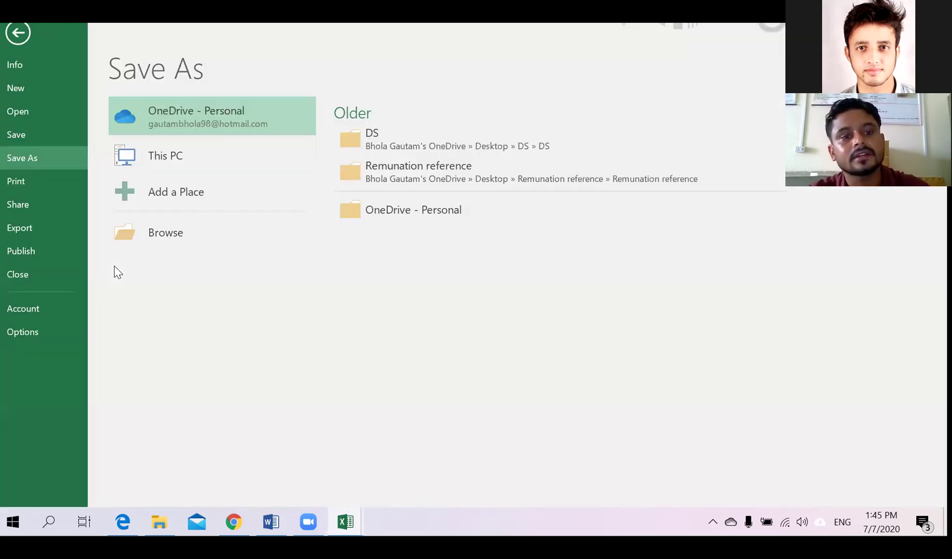
left_click(167, 232)
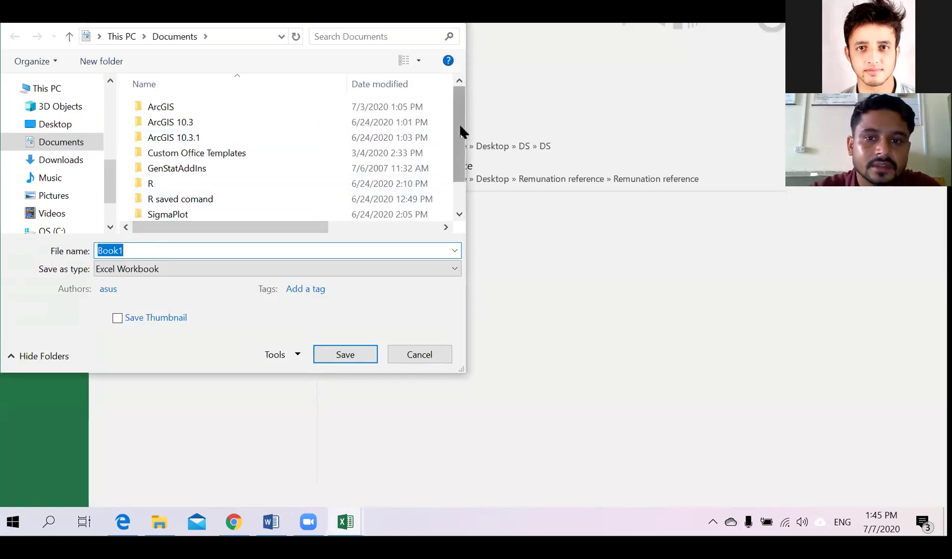
left_click_drag(459, 123, 462, 157)
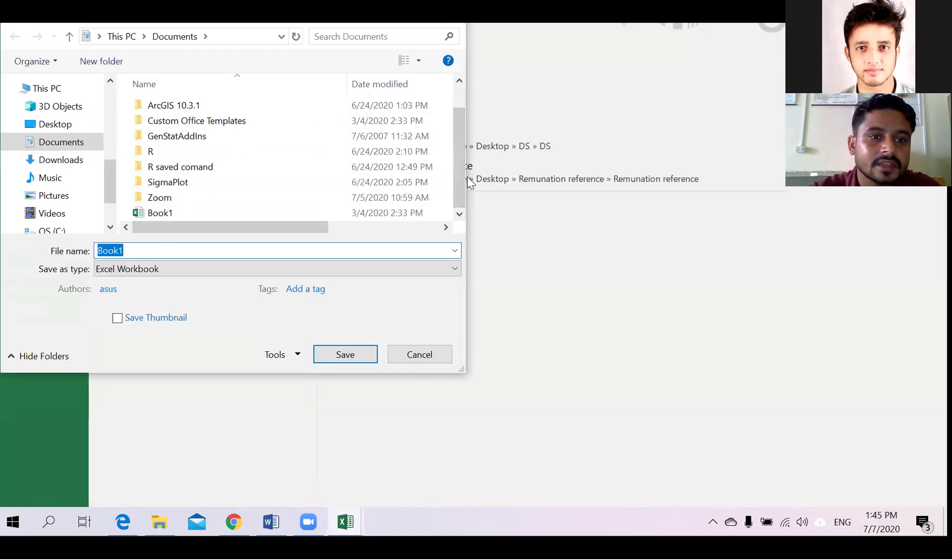
left_click_drag(112, 172, 112, 188)
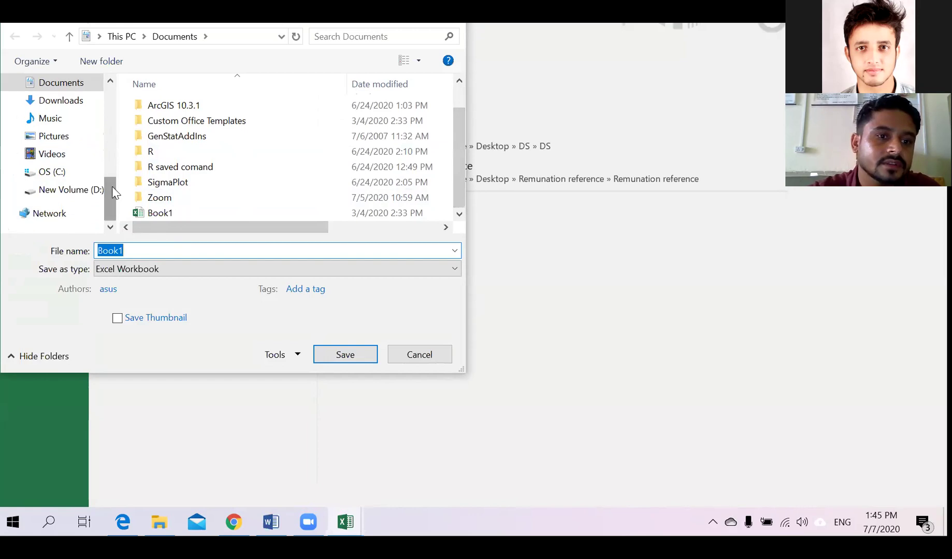
left_click(104, 189)
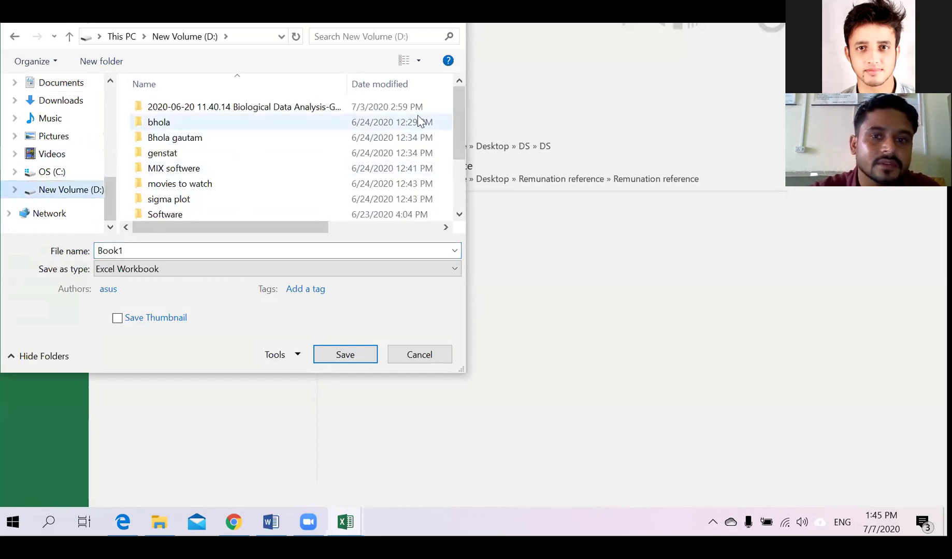
left_click_drag(455, 104, 461, 155)
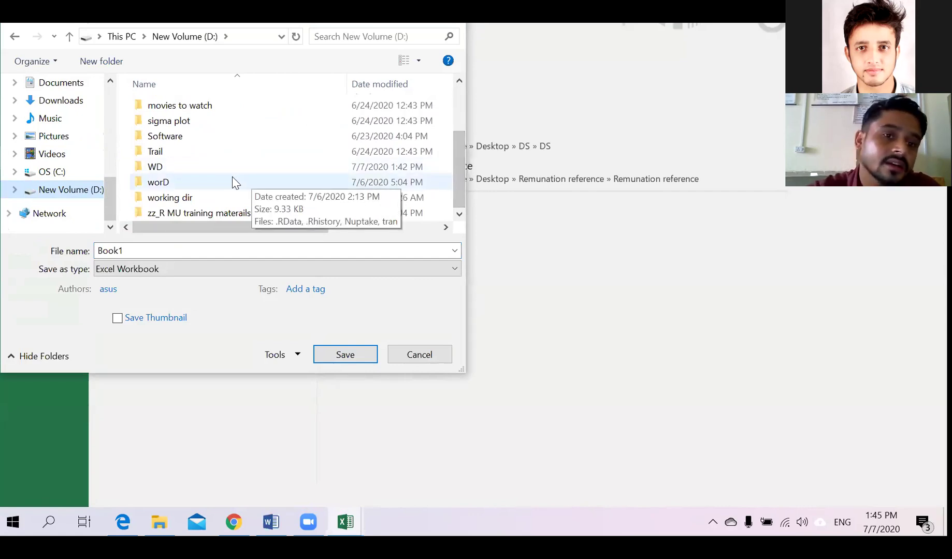
left_click(161, 188)
double_click(161, 188)
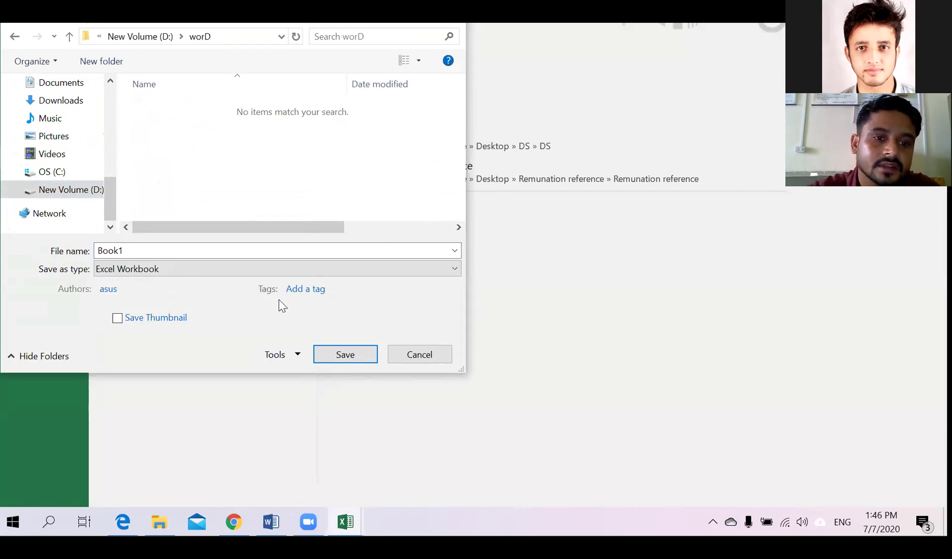
Replace the default file name Book1 with tnup.
left_click(164, 251)
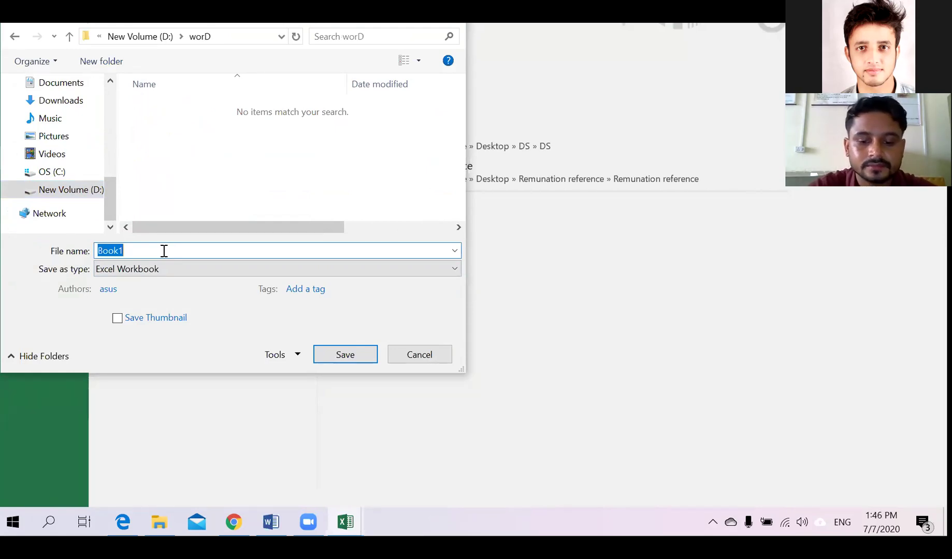
type("t")
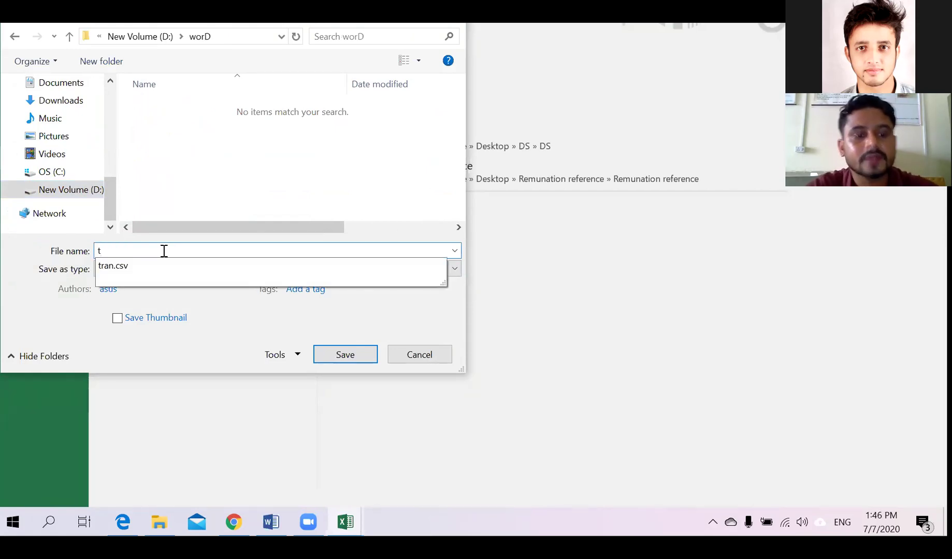
key("BackSpace")
type("t")
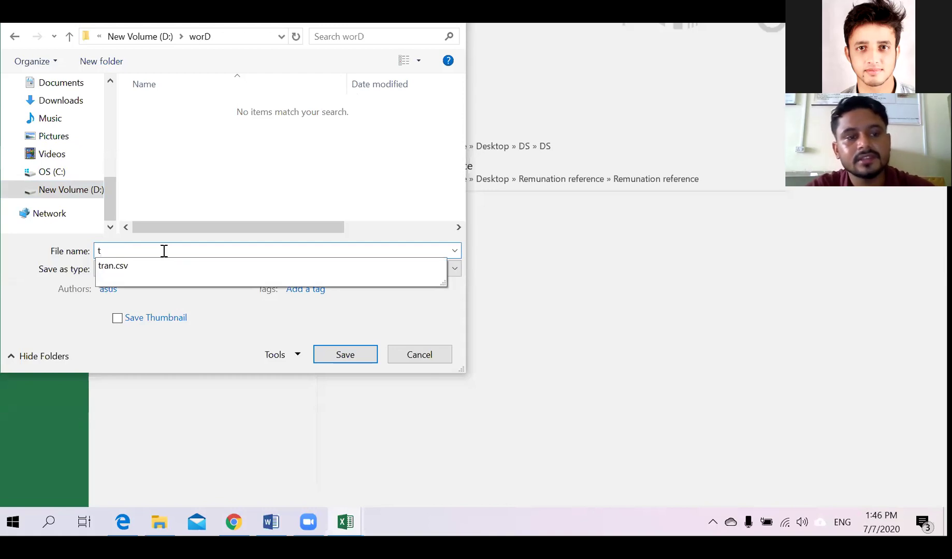
type("nup")
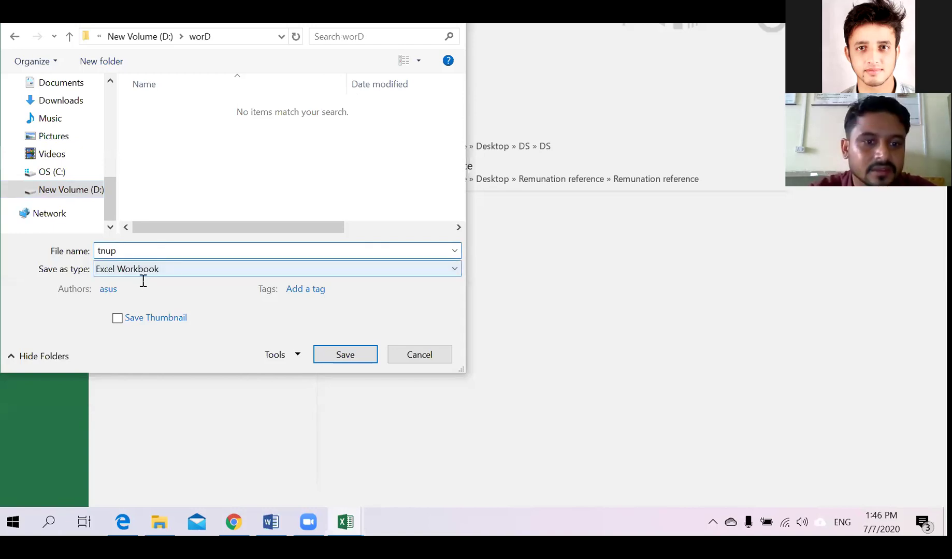
Set the file type to CSV (Comma delimited) and save the workbook, agreeing to keep that format.
left_click(164, 270)
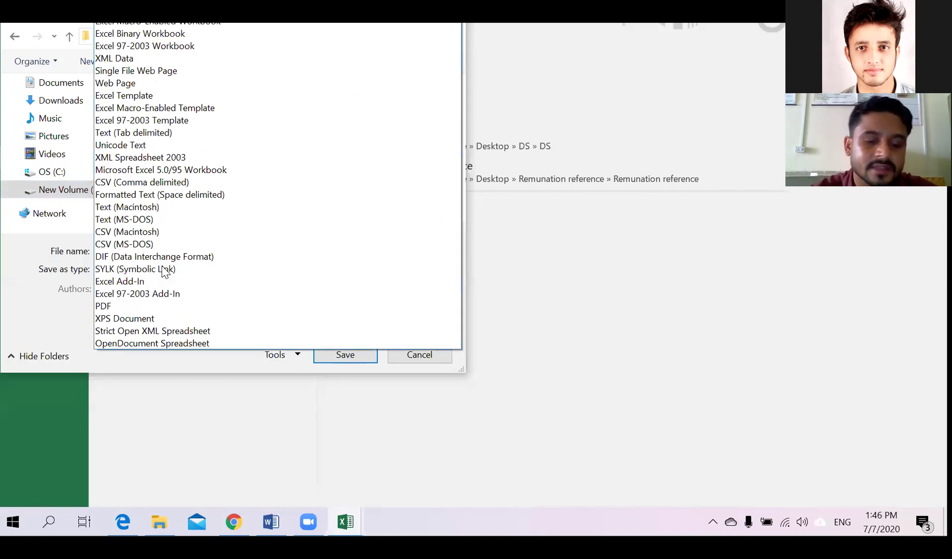
key("c")
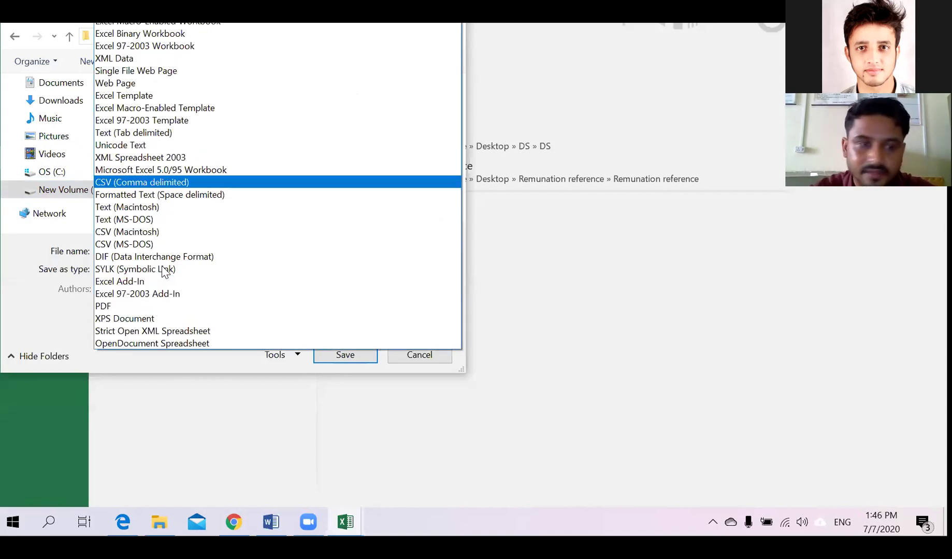
key("Return")
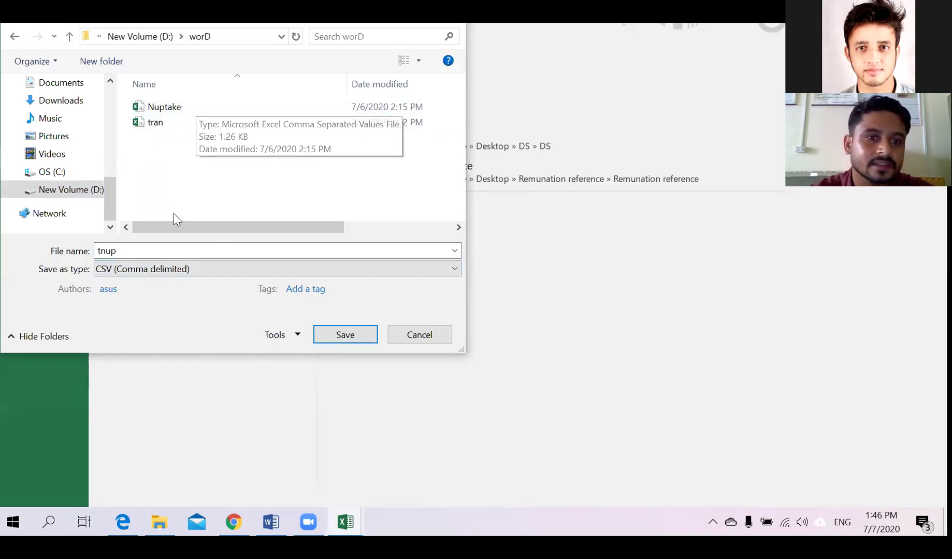
double_click(154, 250)
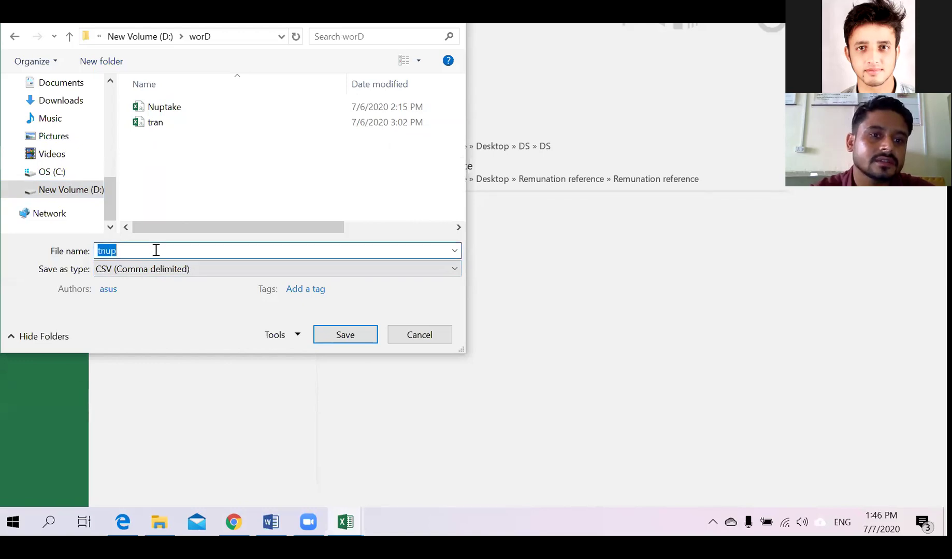
left_click(156, 250)
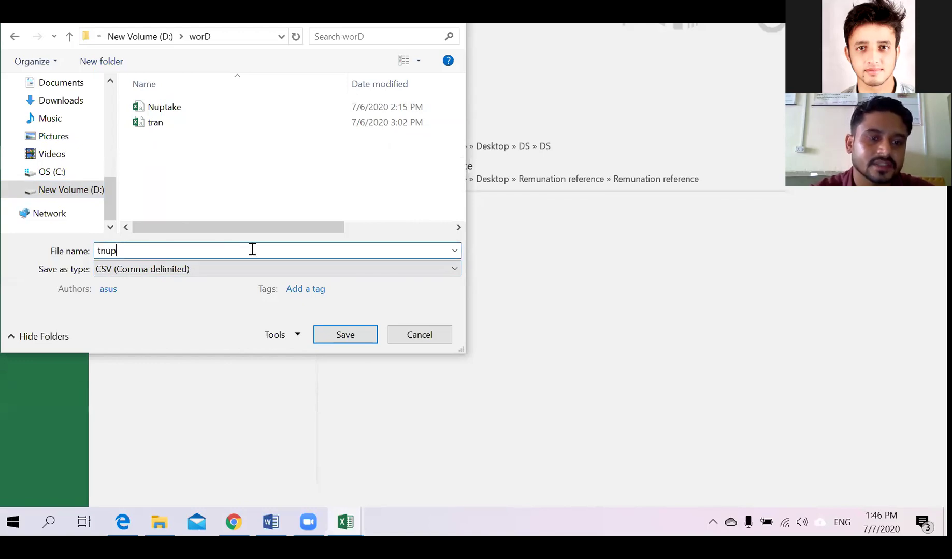
left_click(341, 334)
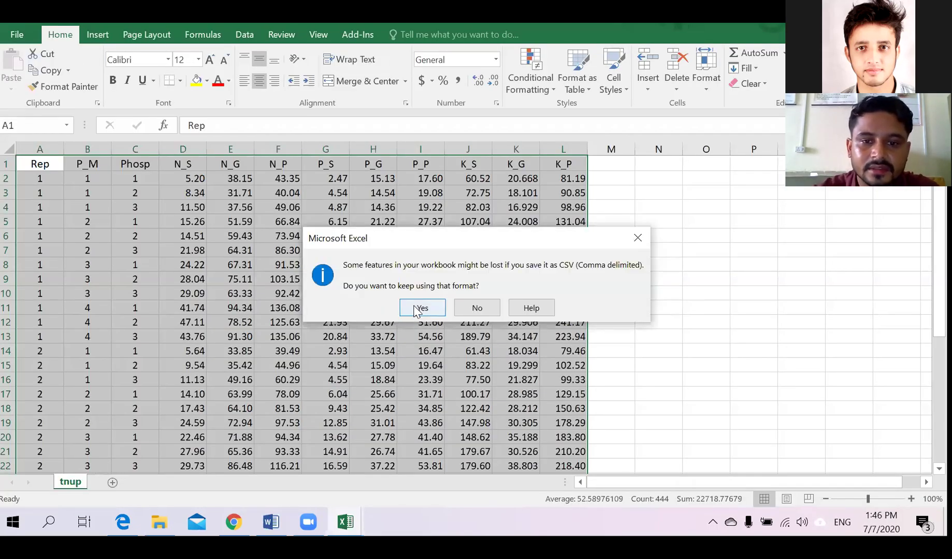
left_click(417, 309)
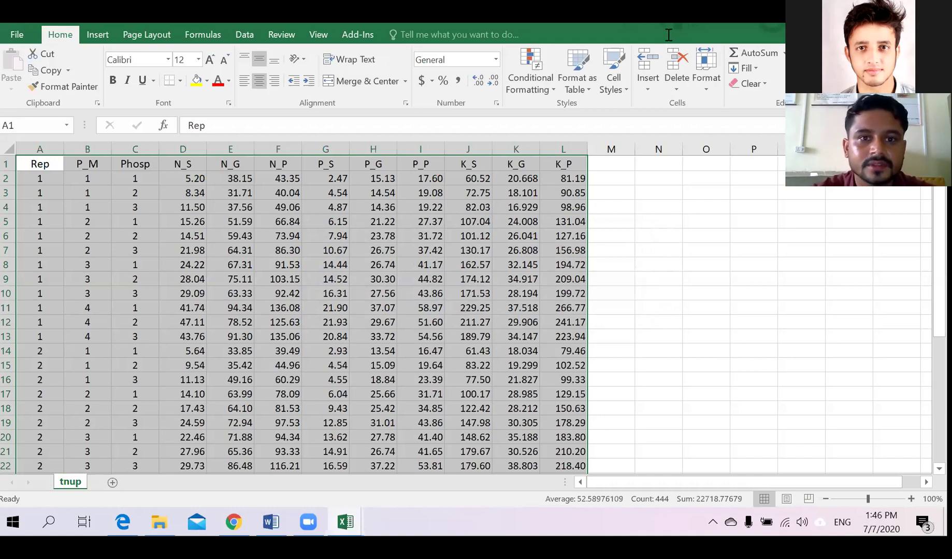
Close the tnup workbook, saving its changes and keeping the CSV format.
double_click(668, 16)
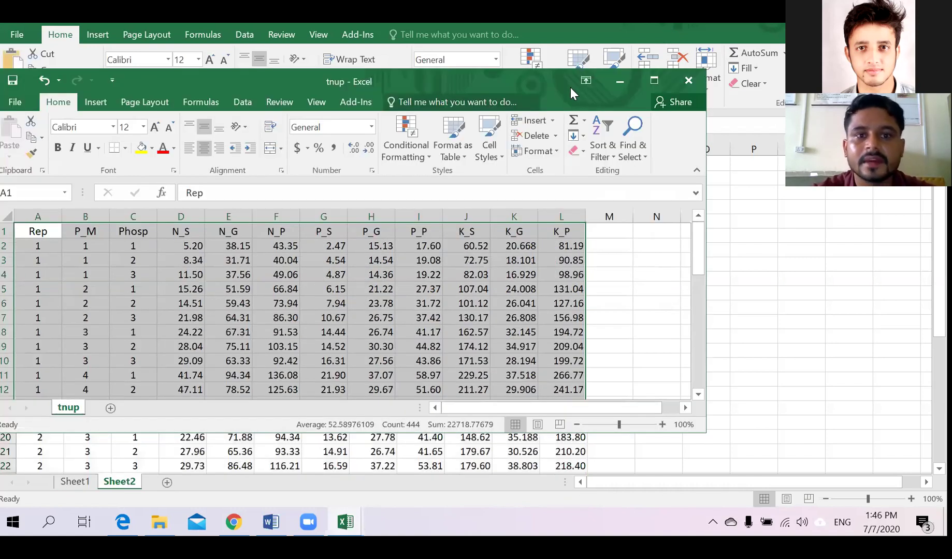
left_click(687, 81)
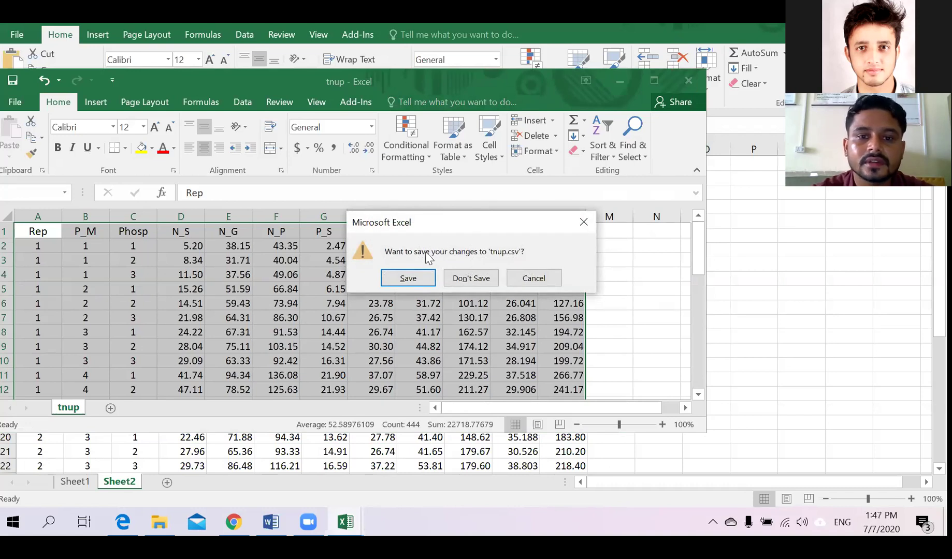
left_click(408, 274)
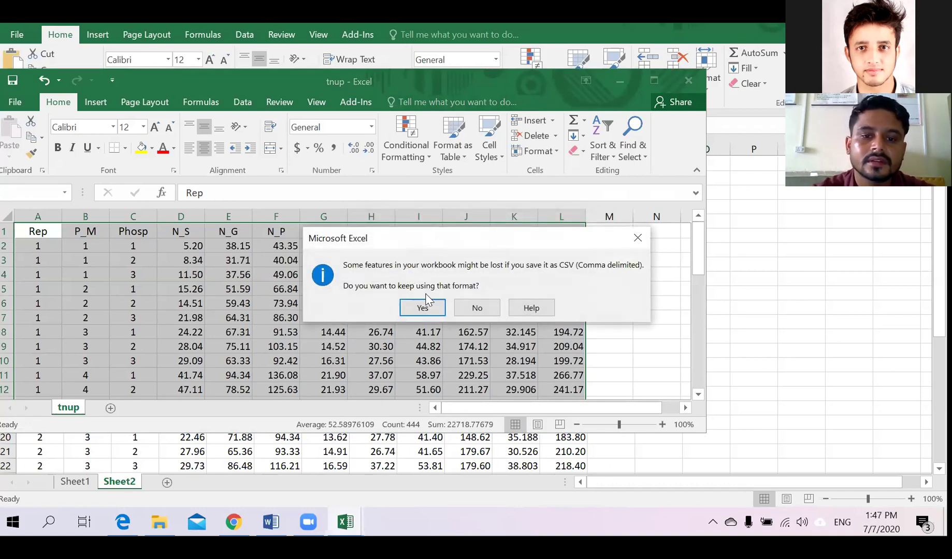
left_click(425, 308)
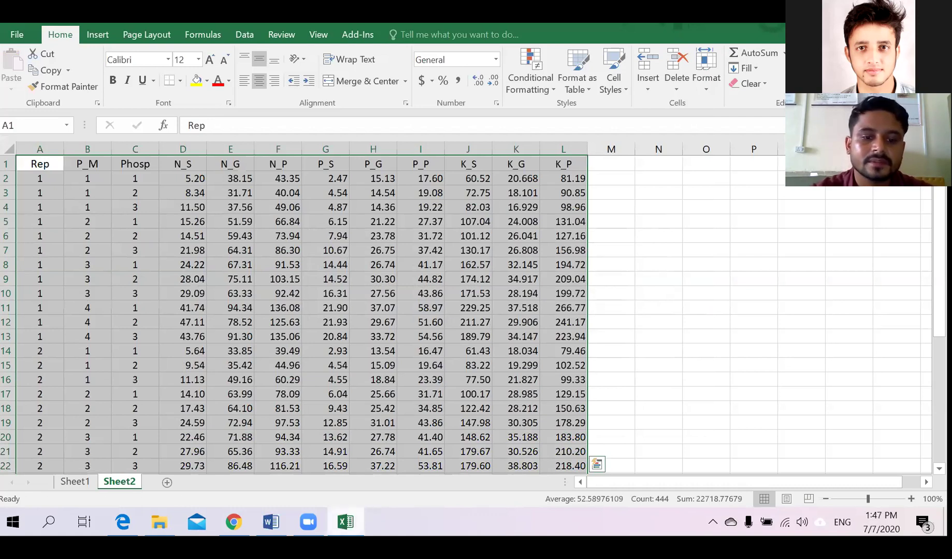
Put the Excel window away and launch RStudio.
left_click(346, 522)
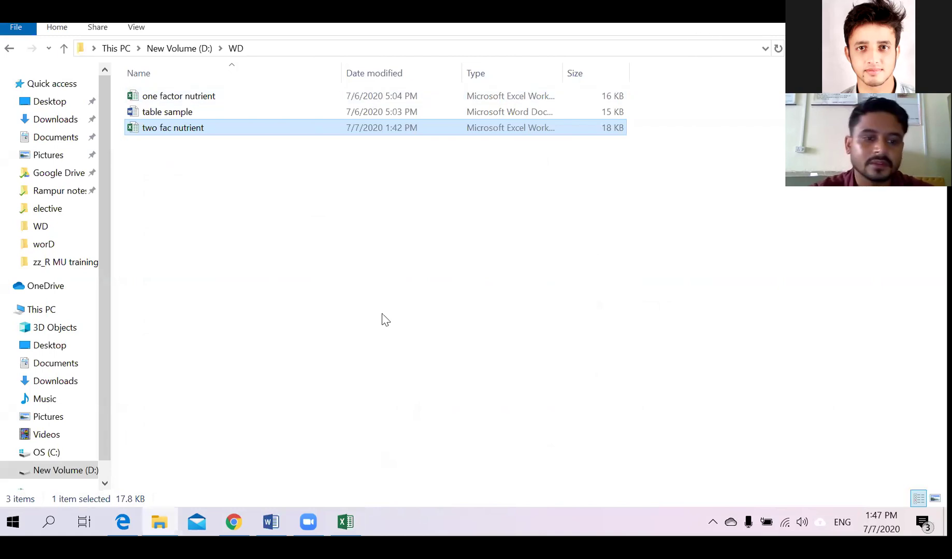
left_click(13, 522)
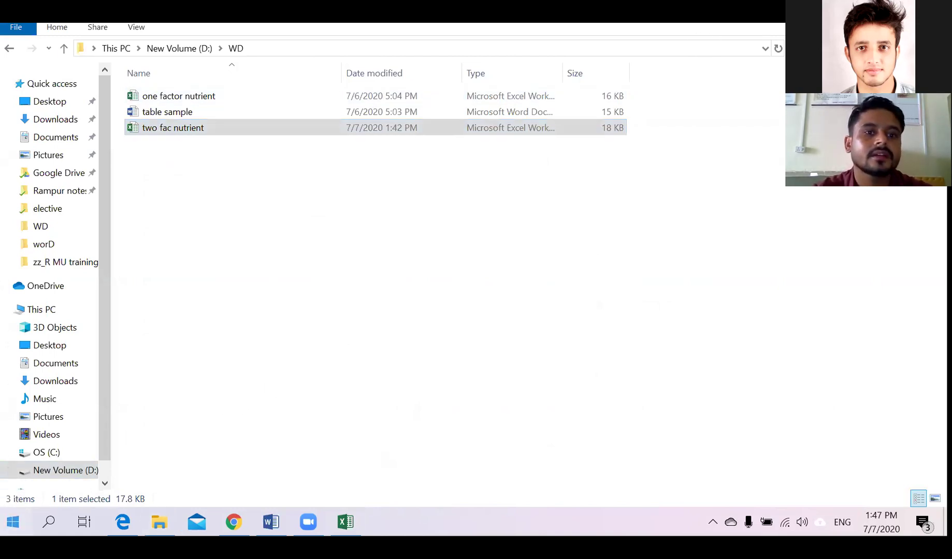
left_click(12, 522)
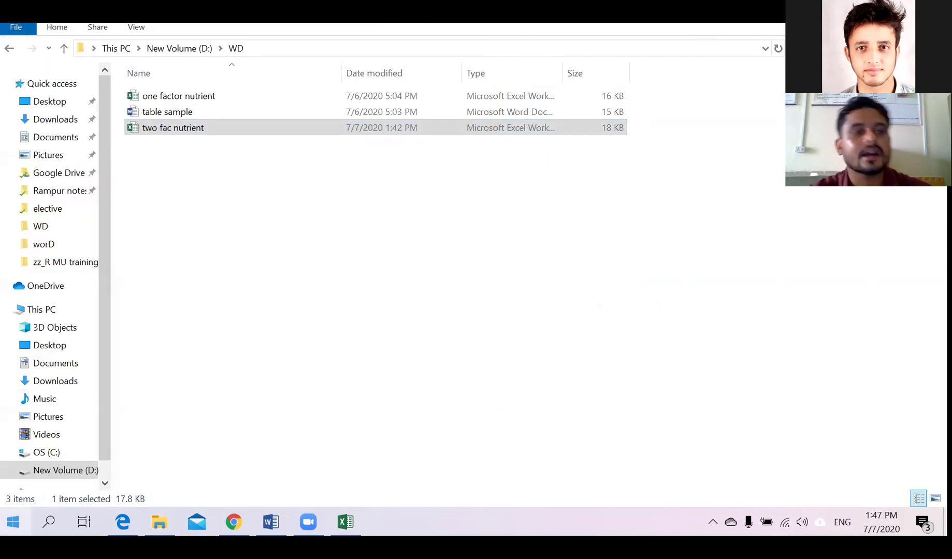
left_click(215, 117)
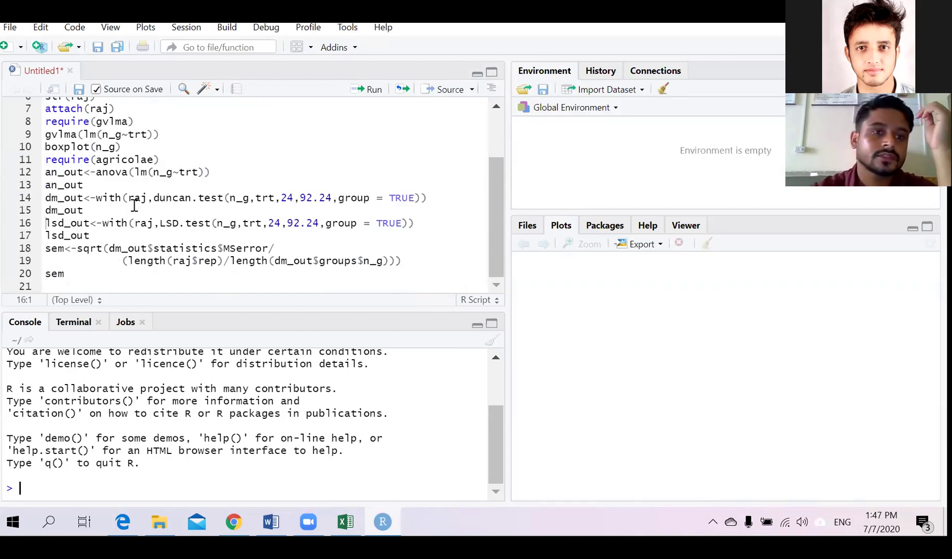
Look through the existing Nuptake.csv analysis script and clear the startup text from the console.
left_click(134, 205)
scroll(134, 205, "up", 3)
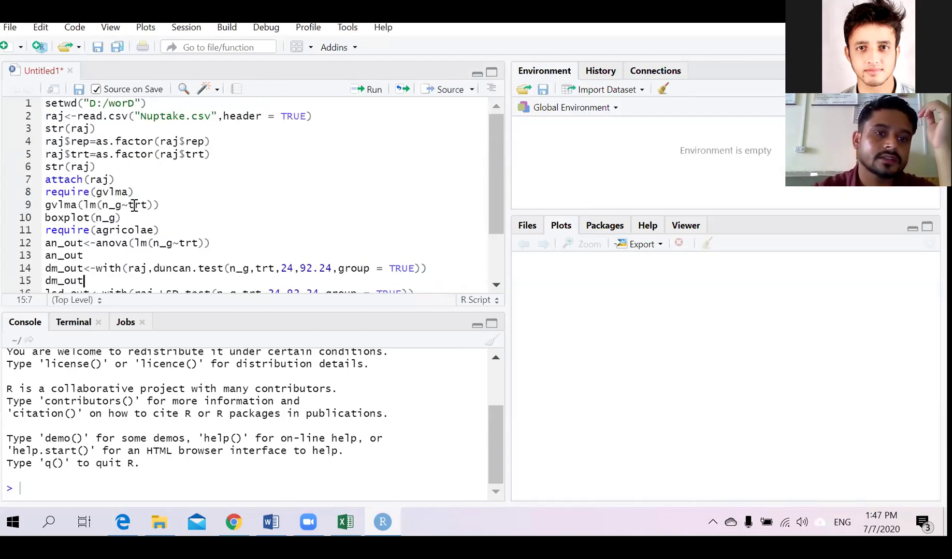
scroll(134, 206, "down", 3)
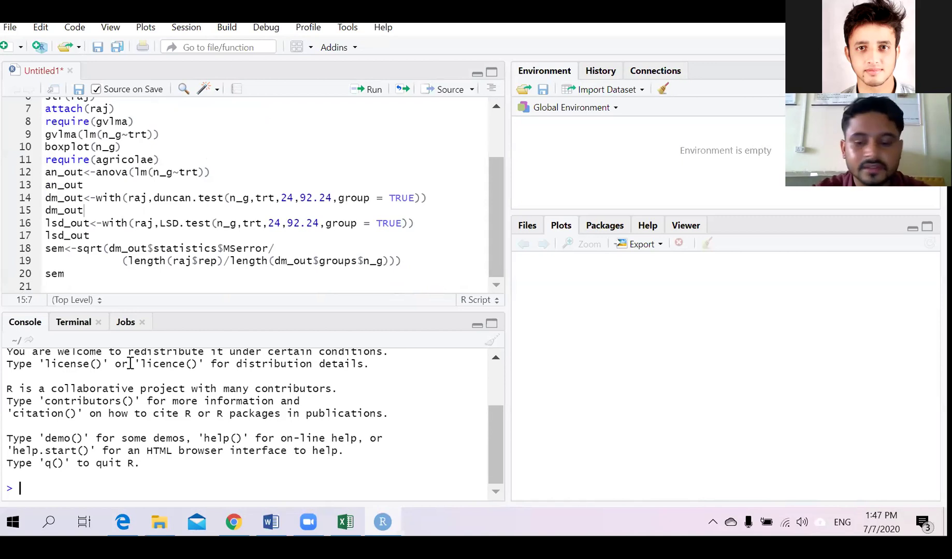
key("ctrl+l")
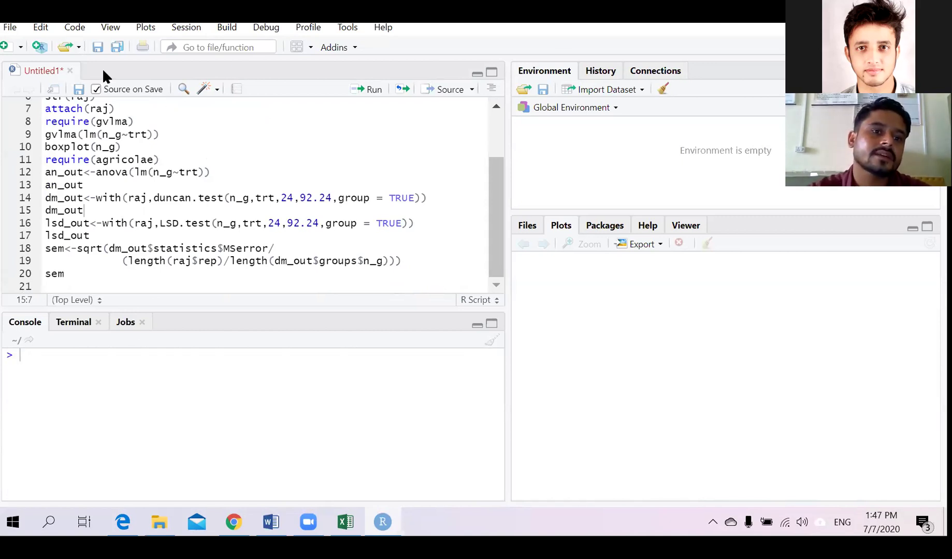
scroll(82, 165, "up", 3)
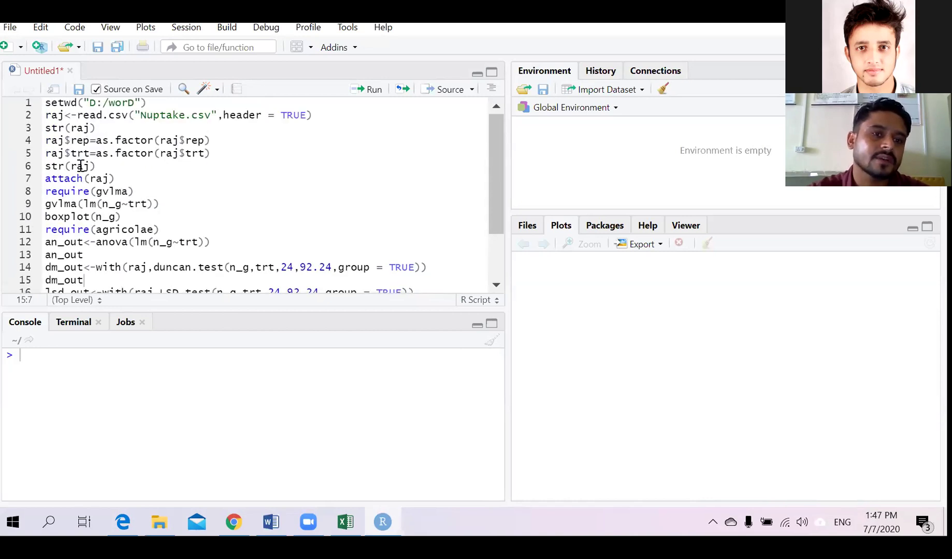
right_click(34, 75)
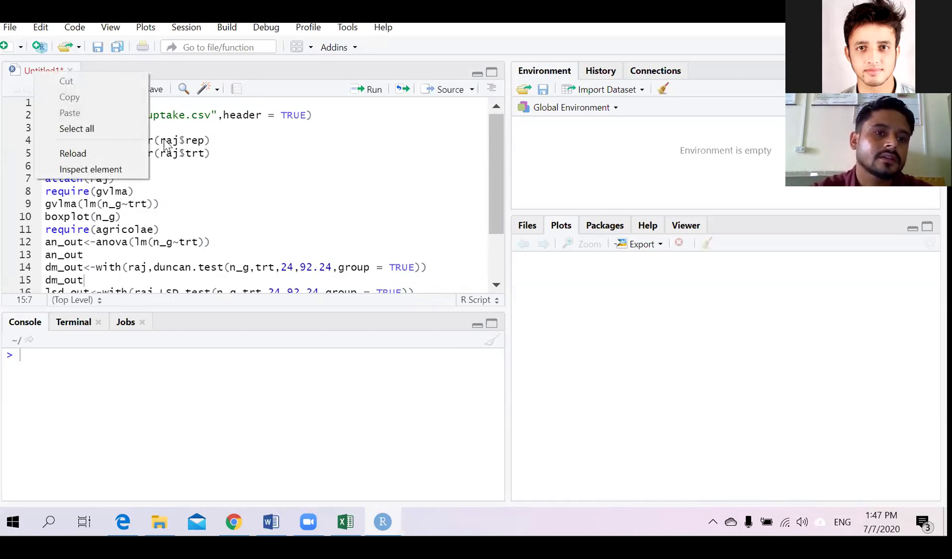
key("Escape")
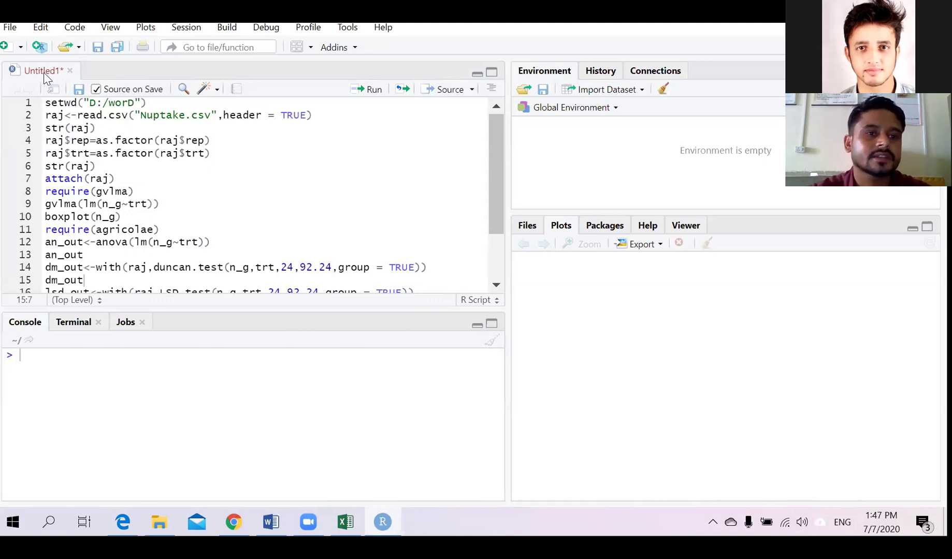
left_click(115, 116)
key("ctrl+s")
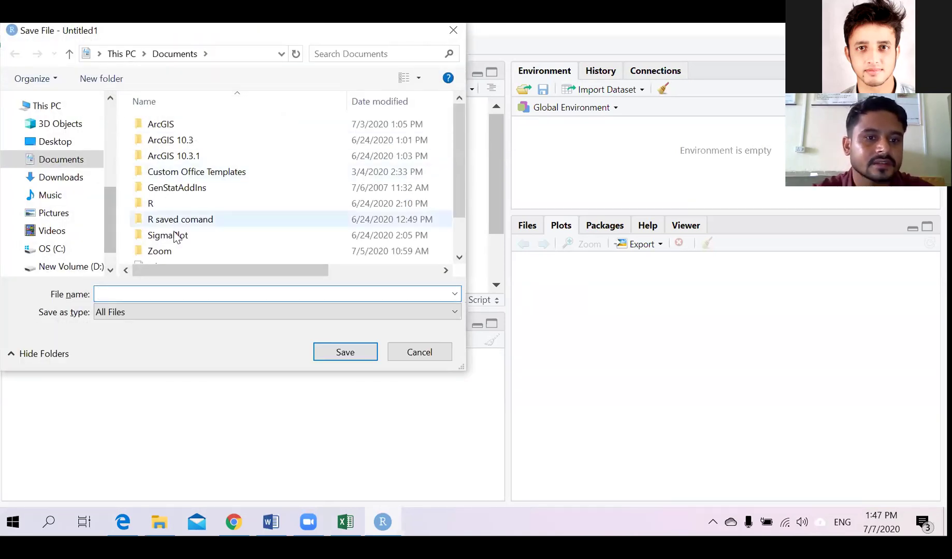
left_click(162, 311)
left_click(160, 321)
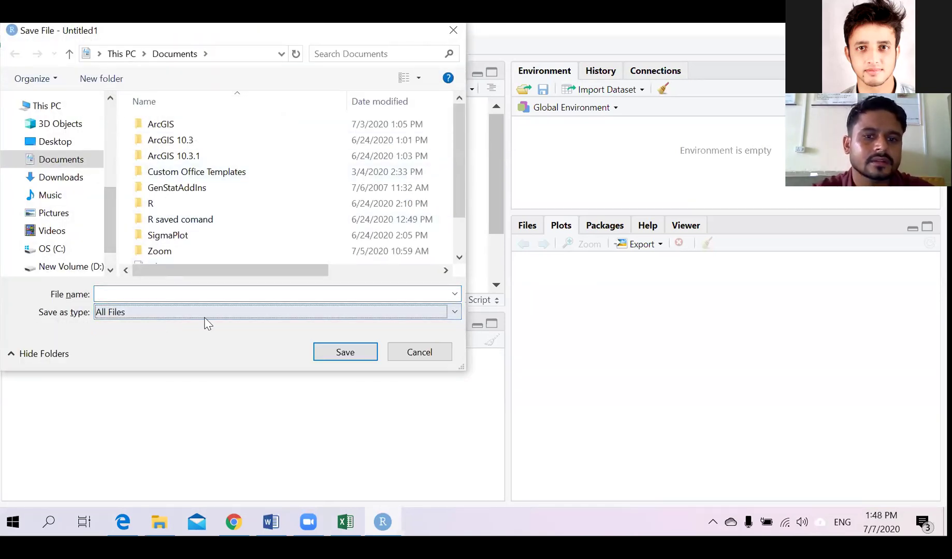
left_click(415, 354)
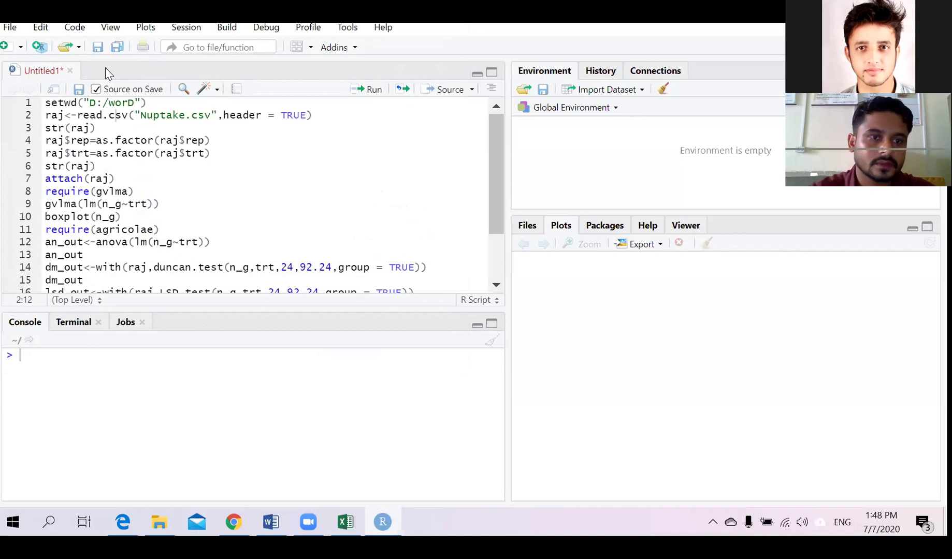
Create a new blank R script alongside the existing analysis script.
key("ctrl+shift+n")
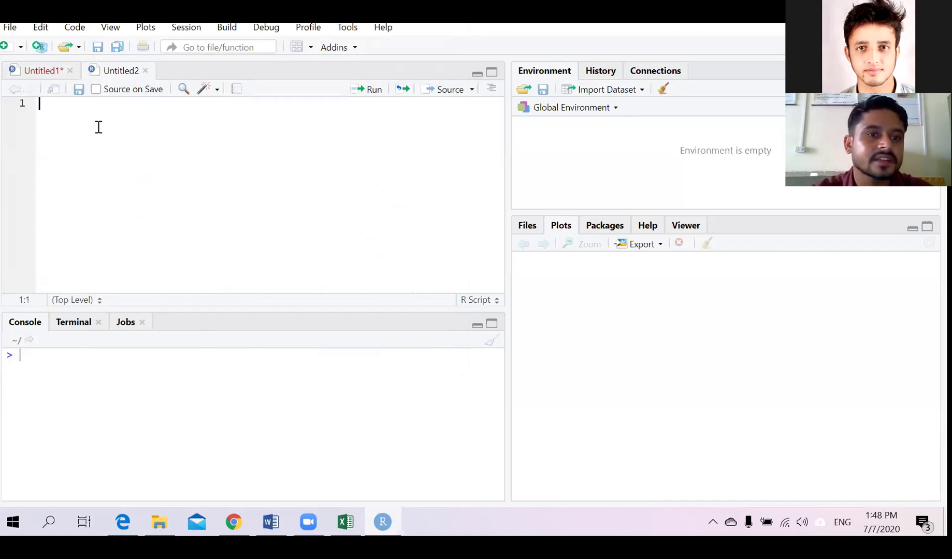
left_click(32, 69)
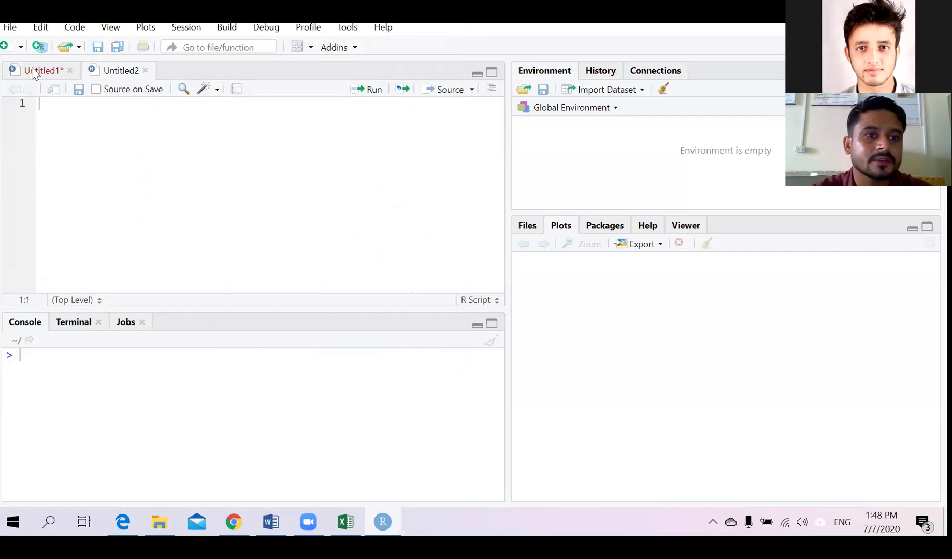
left_click(110, 71)
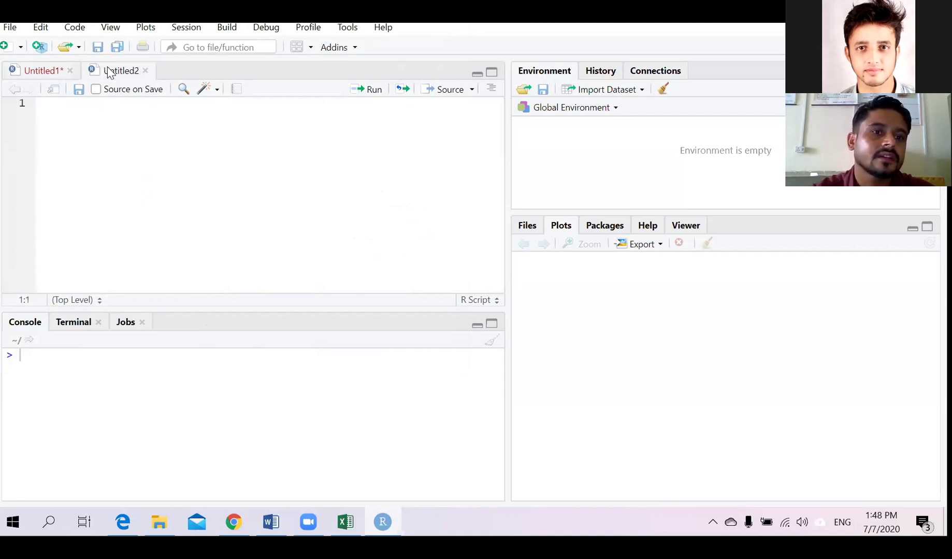
left_click(10, 28)
mouse_move(40, 28)
mouse_move(11, 28)
mouse_move(30, 45)
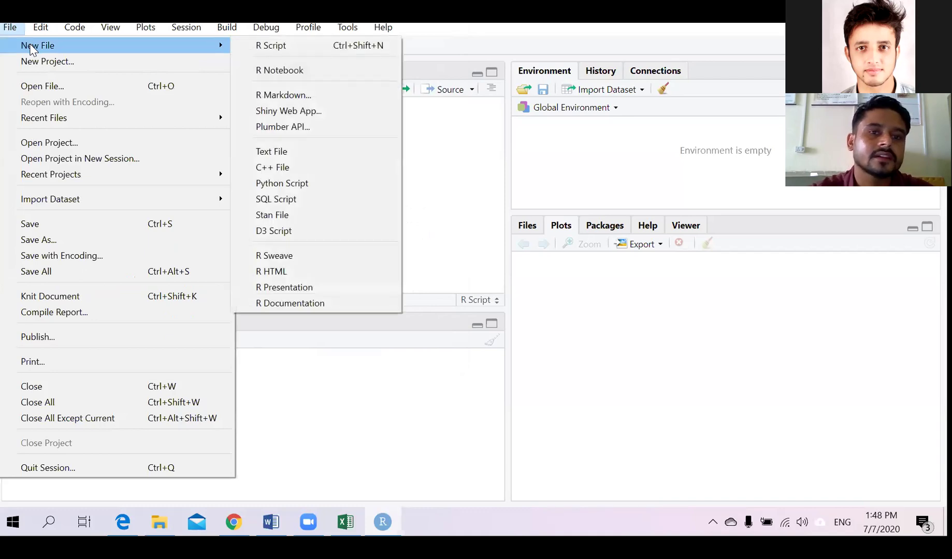
left_click(269, 45)
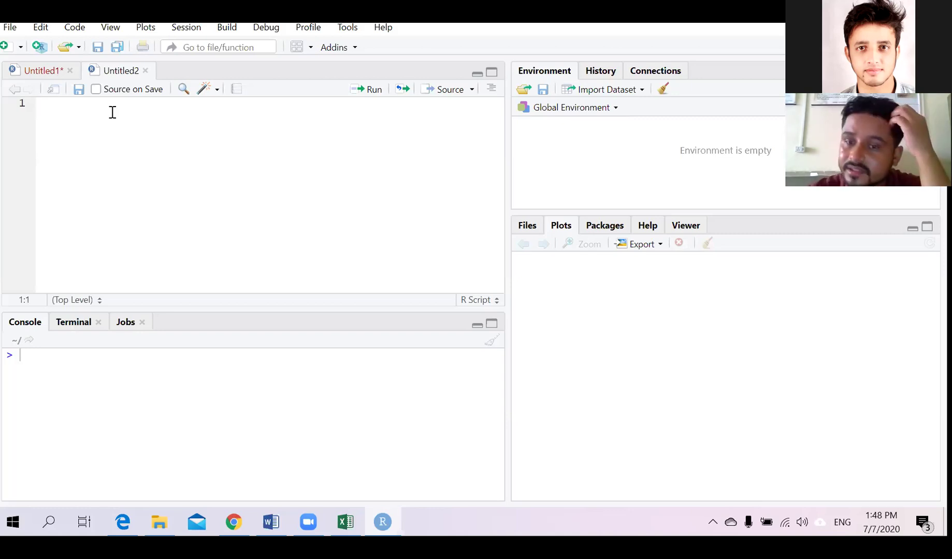
Set the session's working directory to the worD folder on drive D:.
left_click(186, 29)
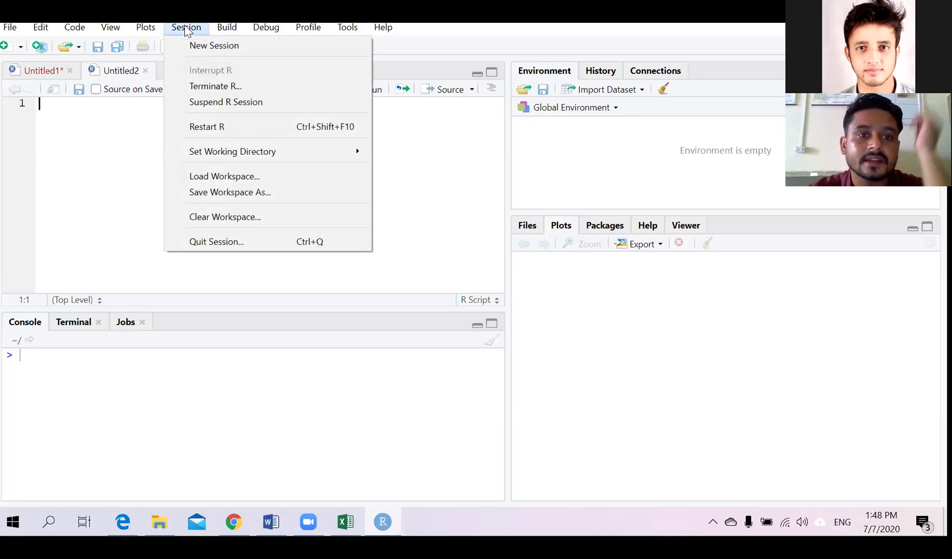
mouse_move(283, 154)
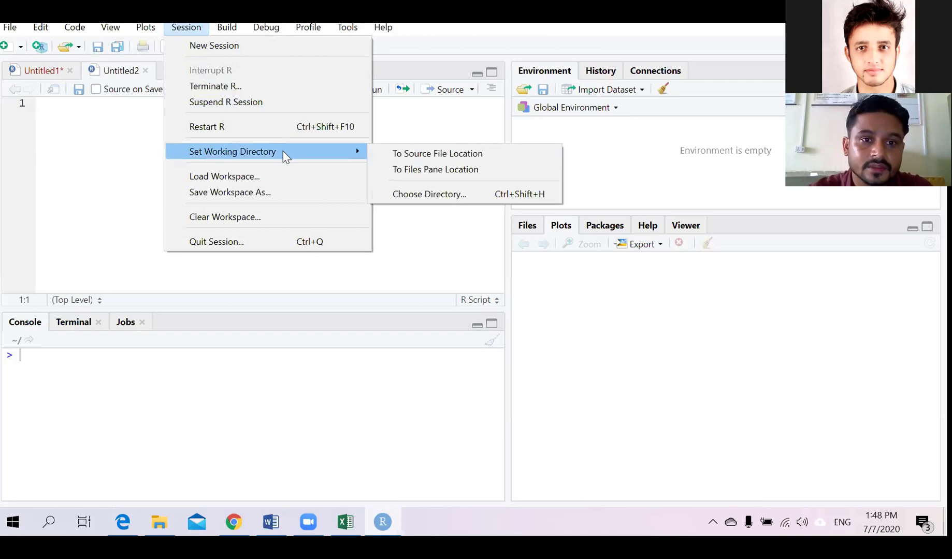
left_click(425, 197)
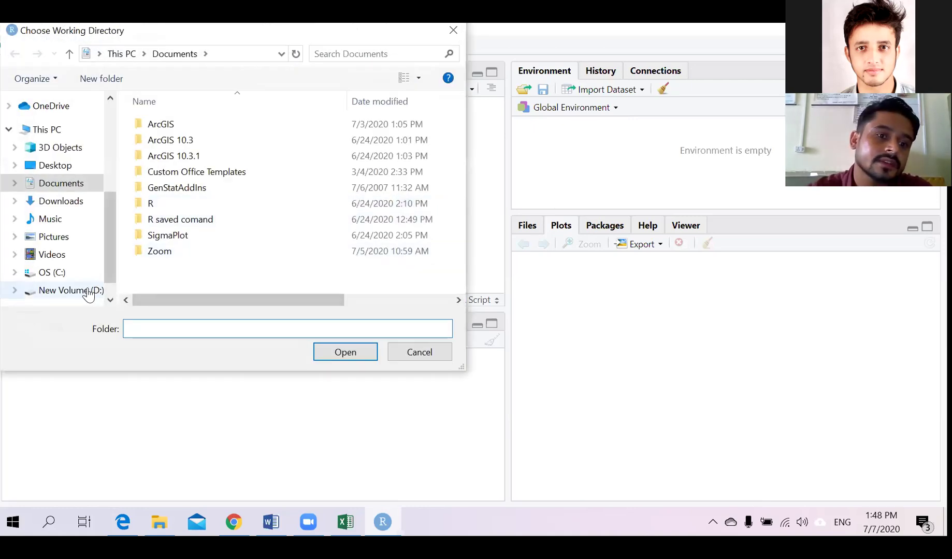
left_click(85, 293)
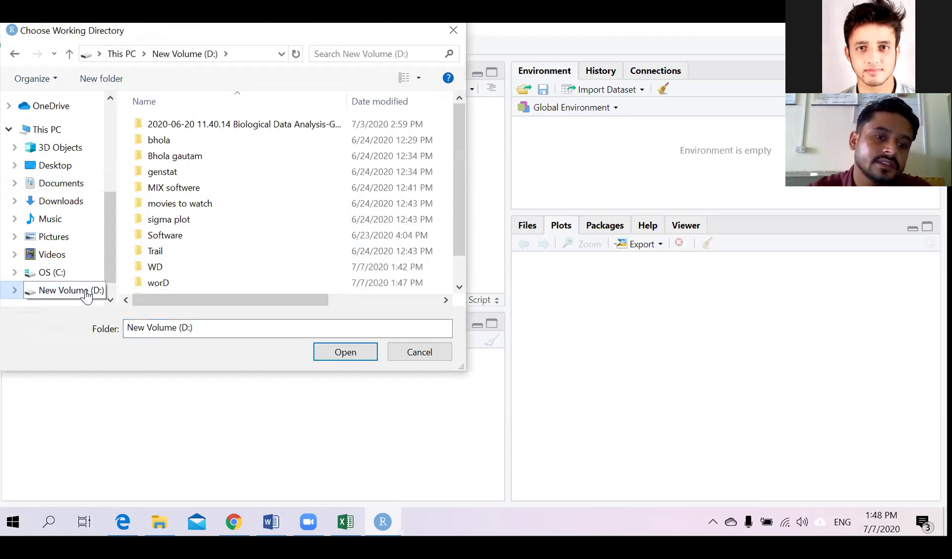
left_click(190, 284)
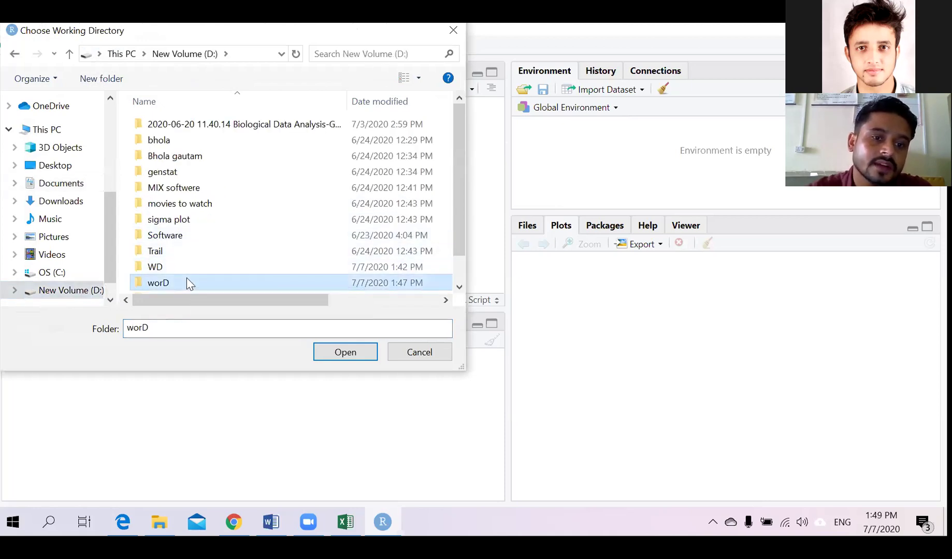
double_click(187, 280)
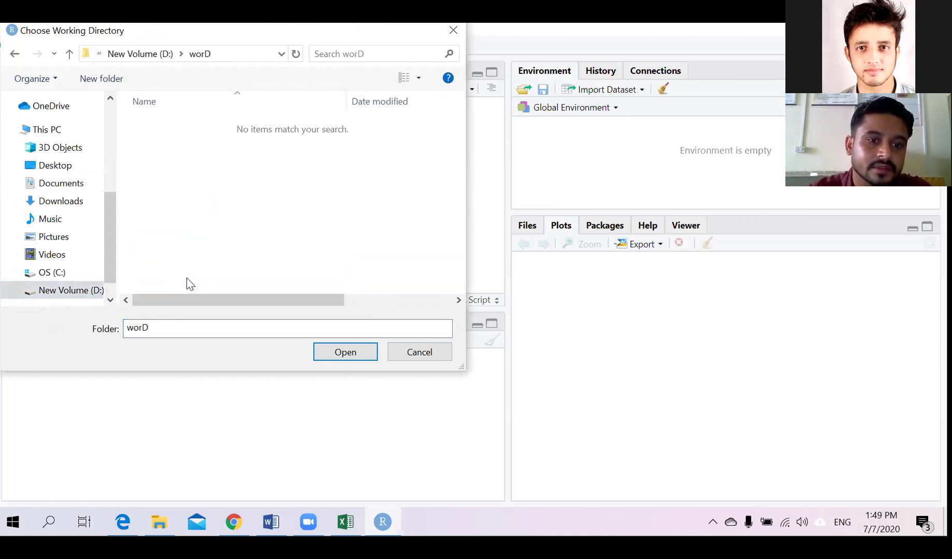
left_click(345, 354)
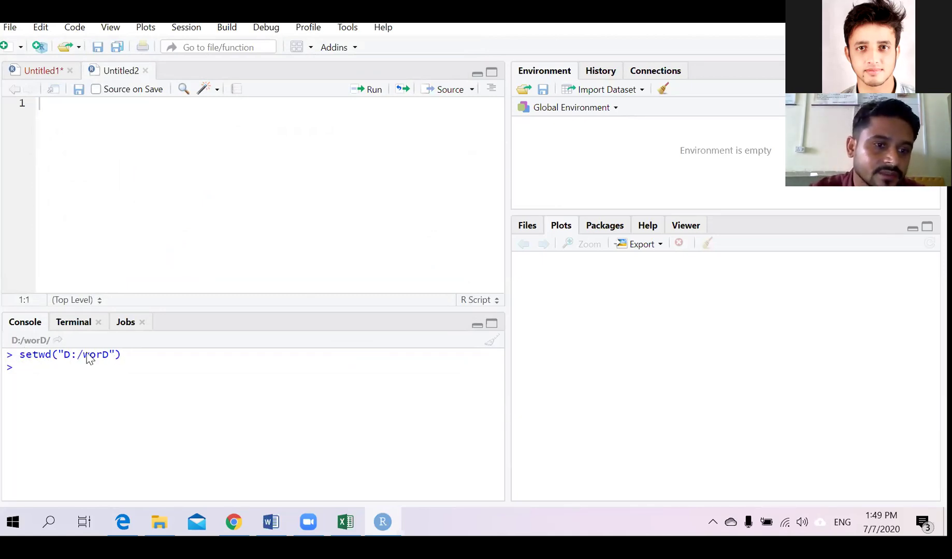
Copy the executed setwd("D:/worD") command into line 1 of the new script, run it, and list the working directory's files.
left_click_drag(125, 356, 19, 365)
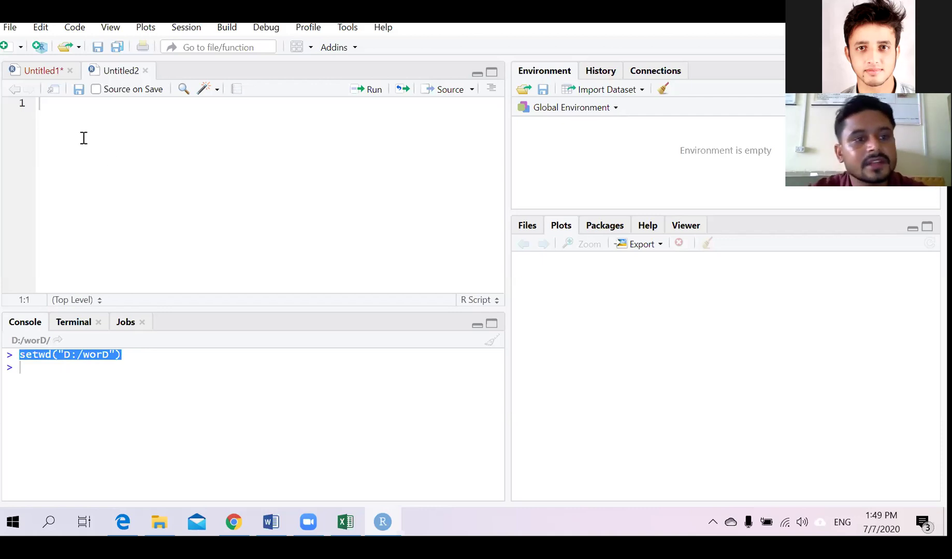
left_click(79, 110)
type("setwd(\"D:/worD\")")
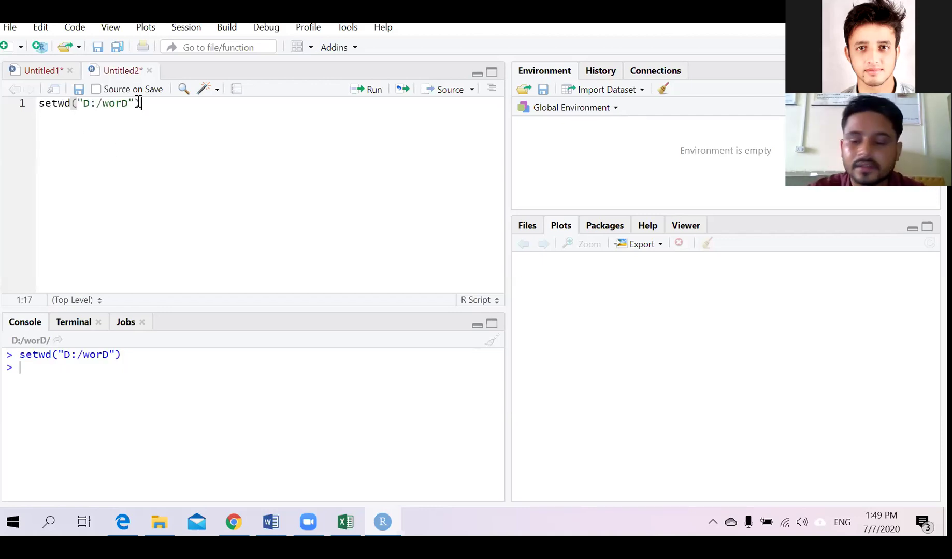
key("ctrl+Return")
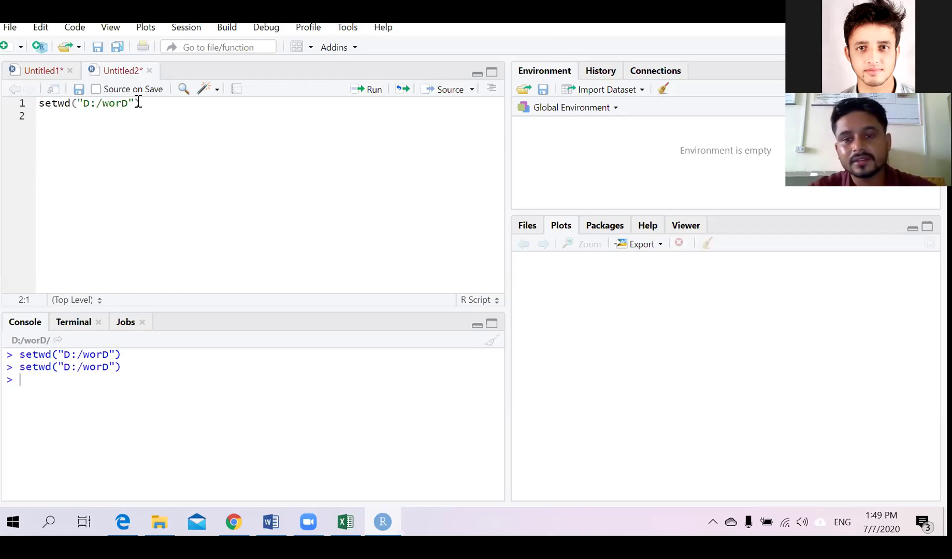
left_click(524, 224)
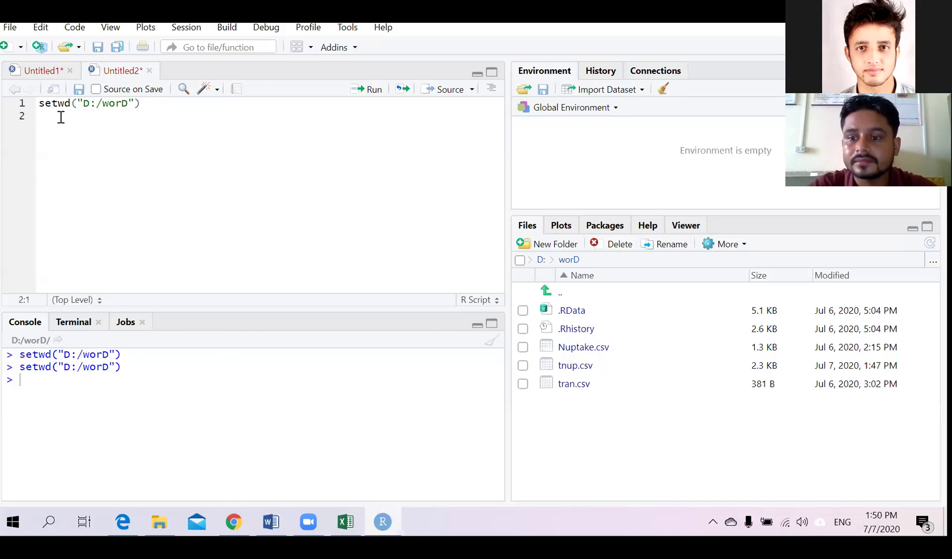
Write a read.csv call on line 2 that reads "tnup.csv" into an object named himal.
type("himal")
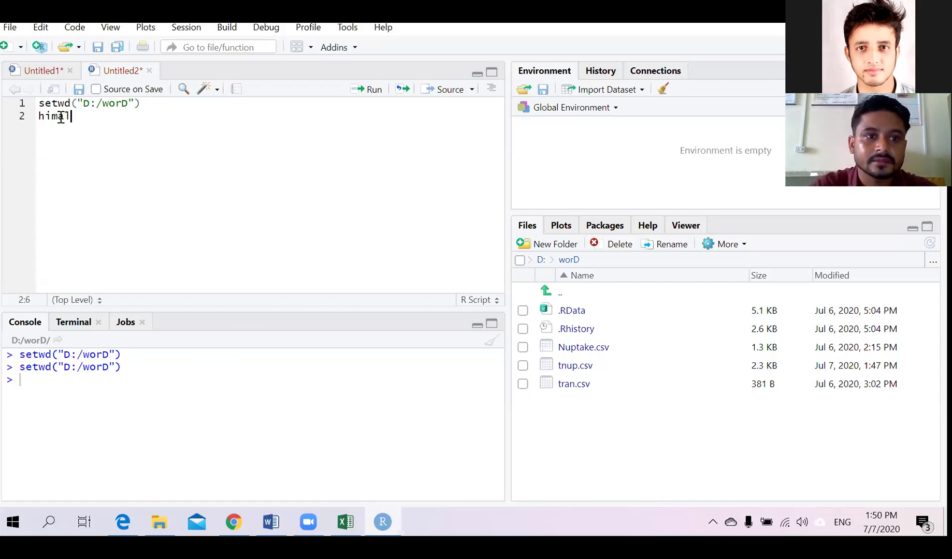
type("<-")
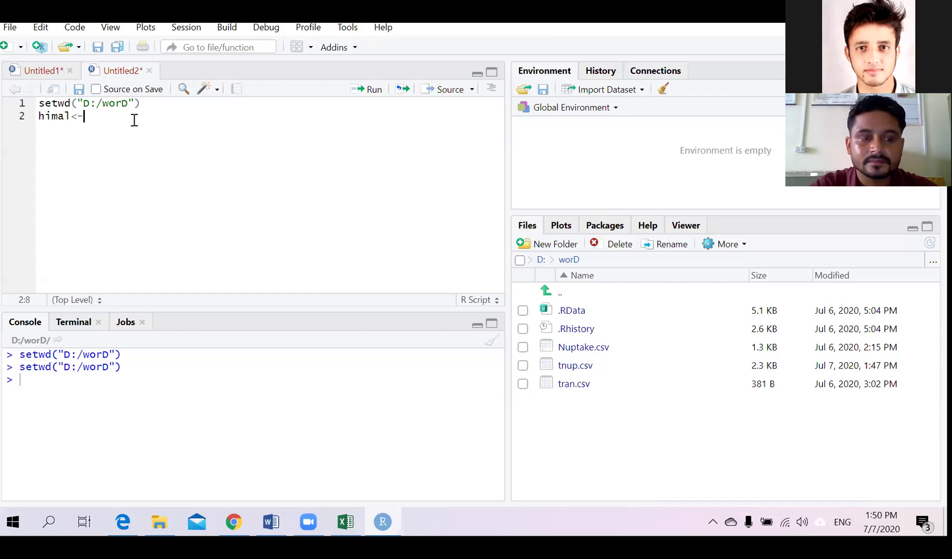
type("read")
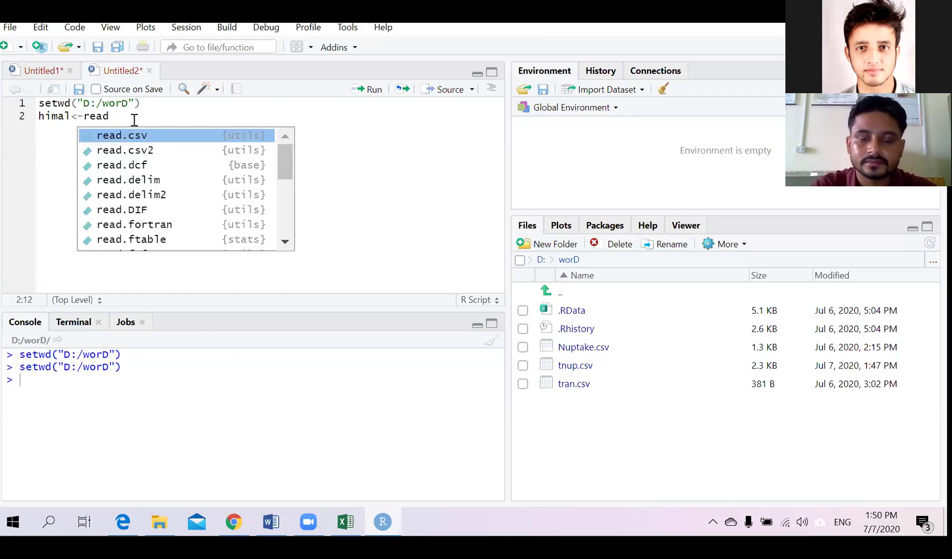
type(".cs")
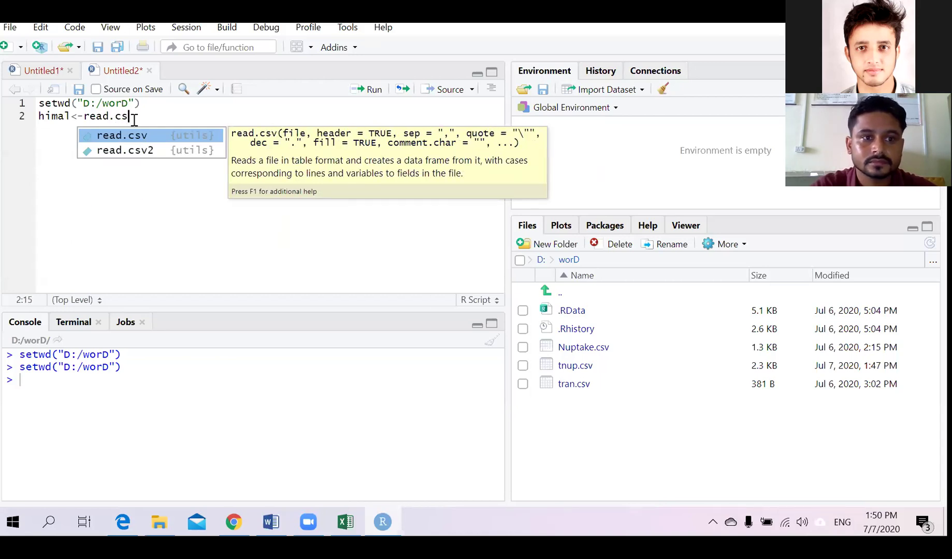
key("Tab")
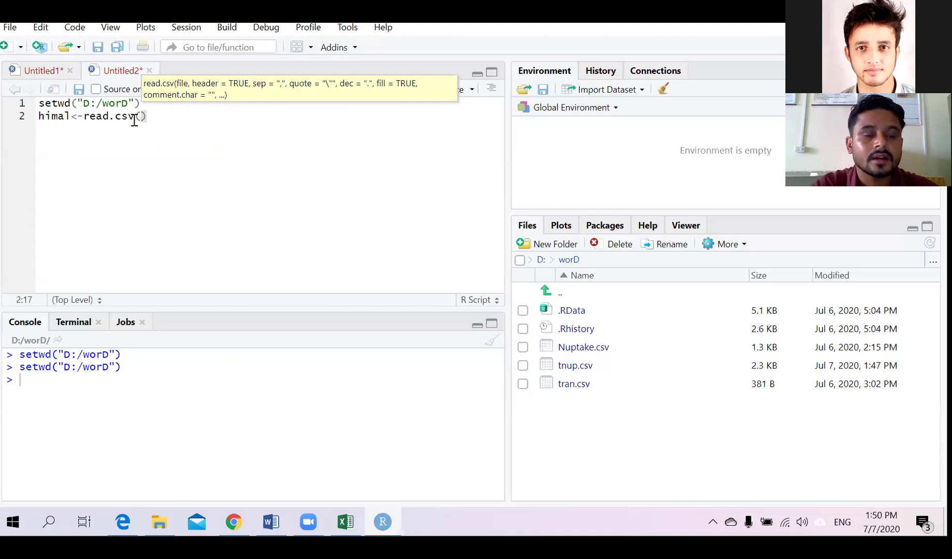
type("\"")
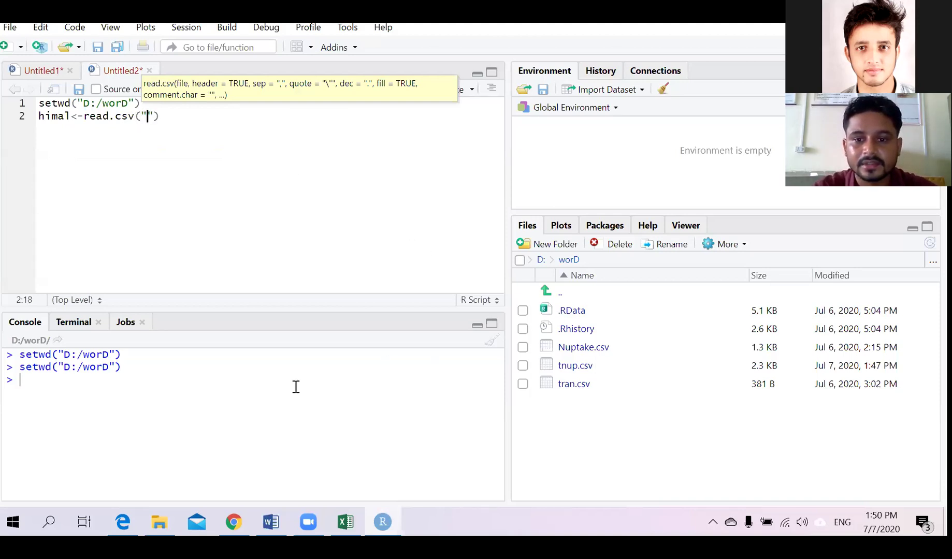
type("tnup")
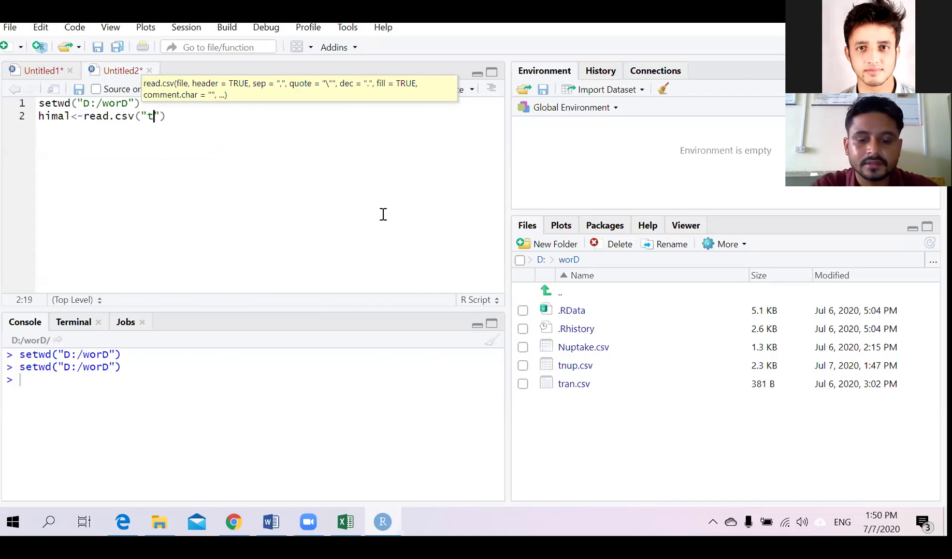
type(".csv")
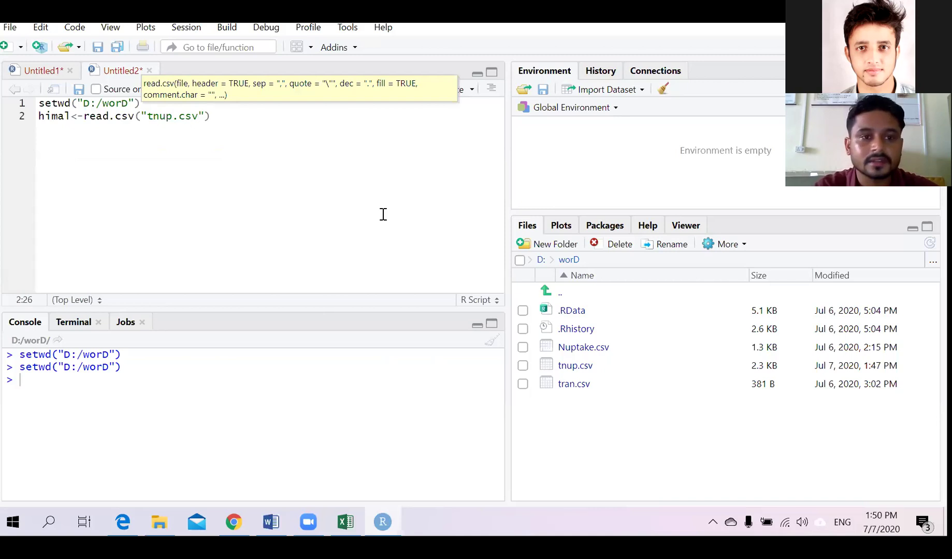
Add the argument header = TRUE to the read.csv call and run the line to import the data.
key("Right")
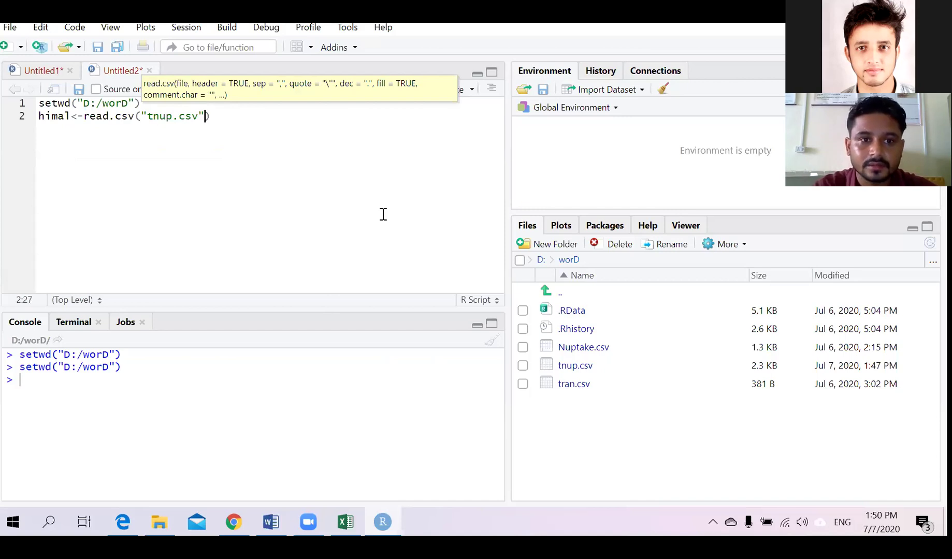
type(",")
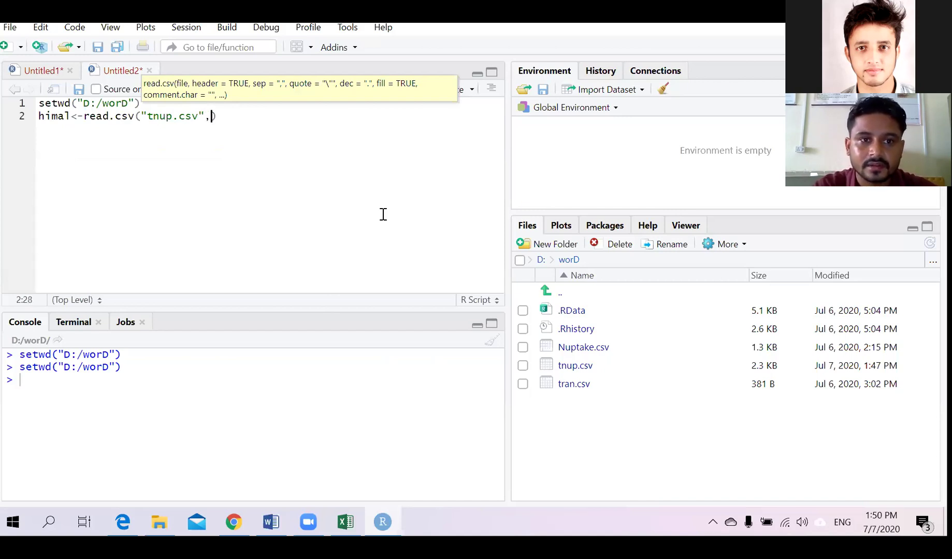
type("heade")
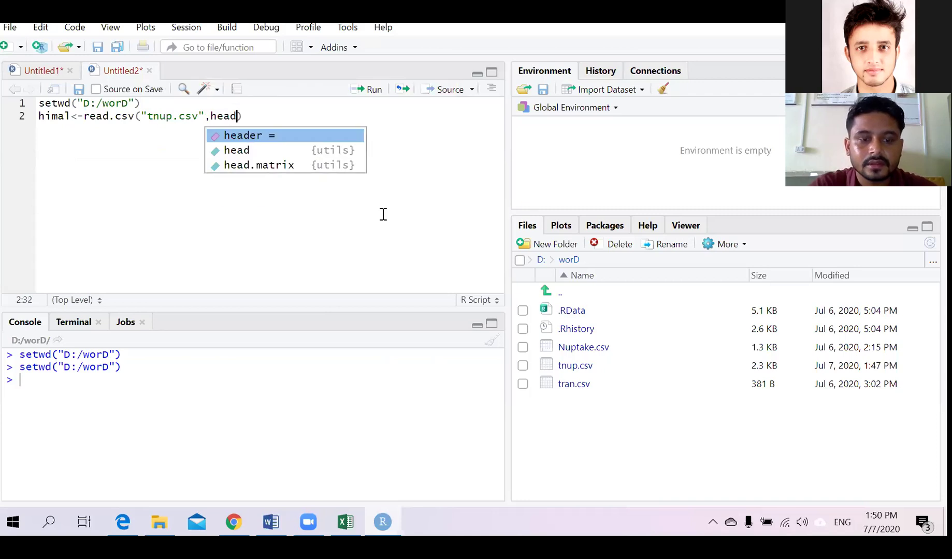
key("Tab")
type("True")
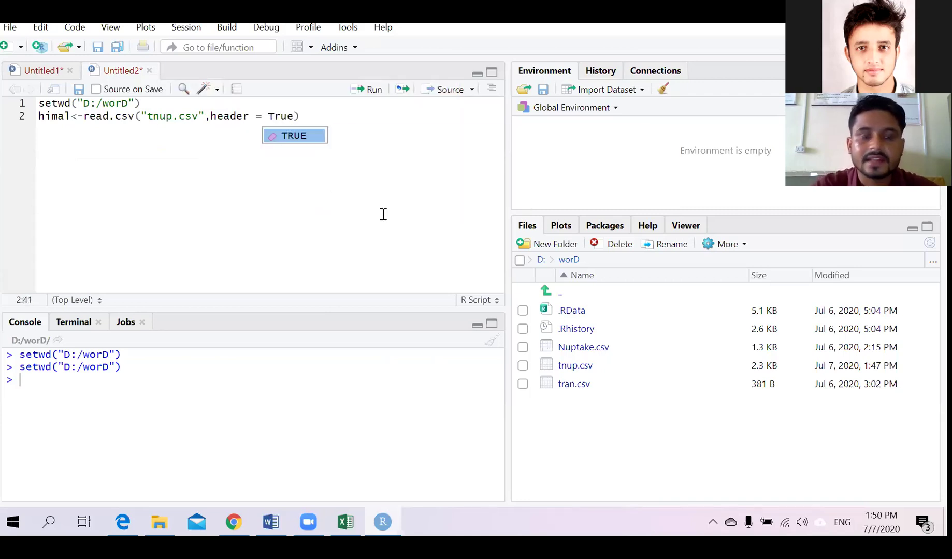
key("Tab")
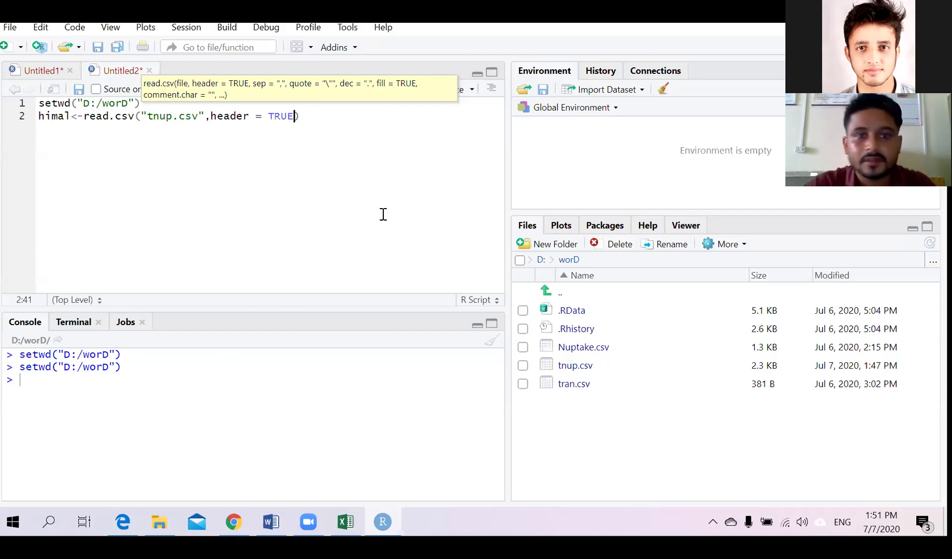
key("ctrl+Return")
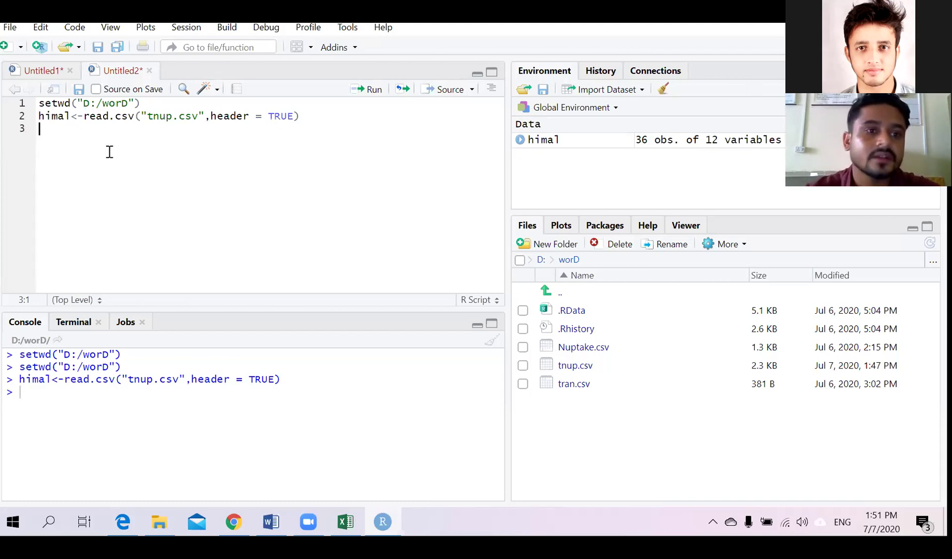
Add str(himal) on line 3, run it, and review the data frame's structure from the start of the output.
type("str")
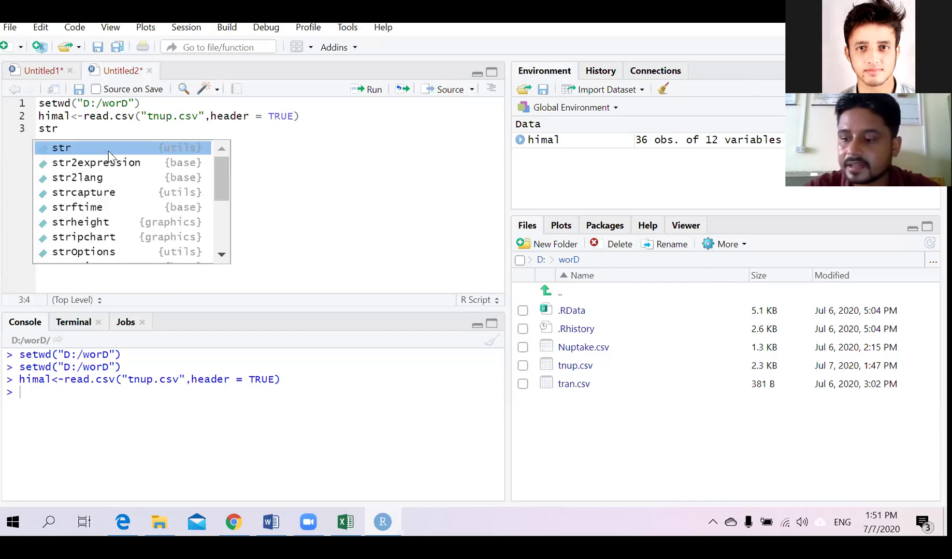
left_click(110, 151)
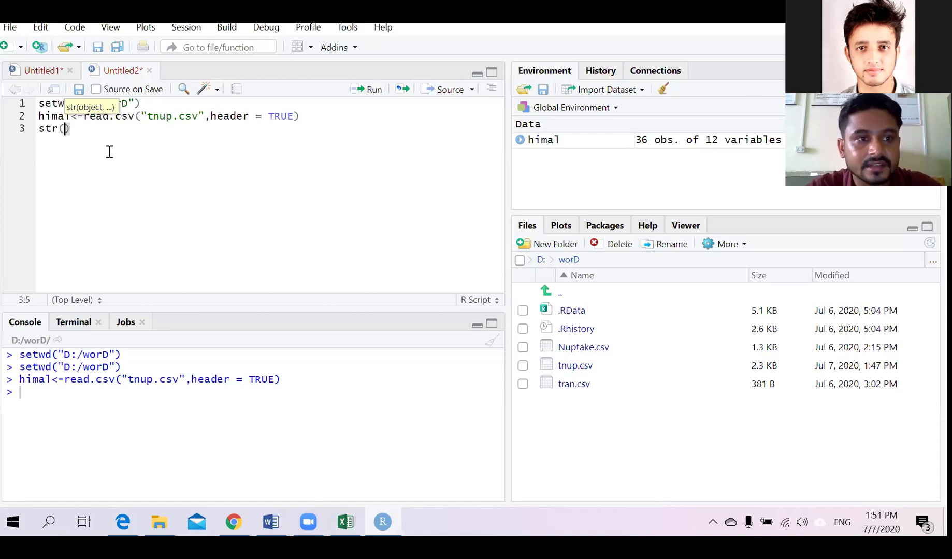
type("himal")
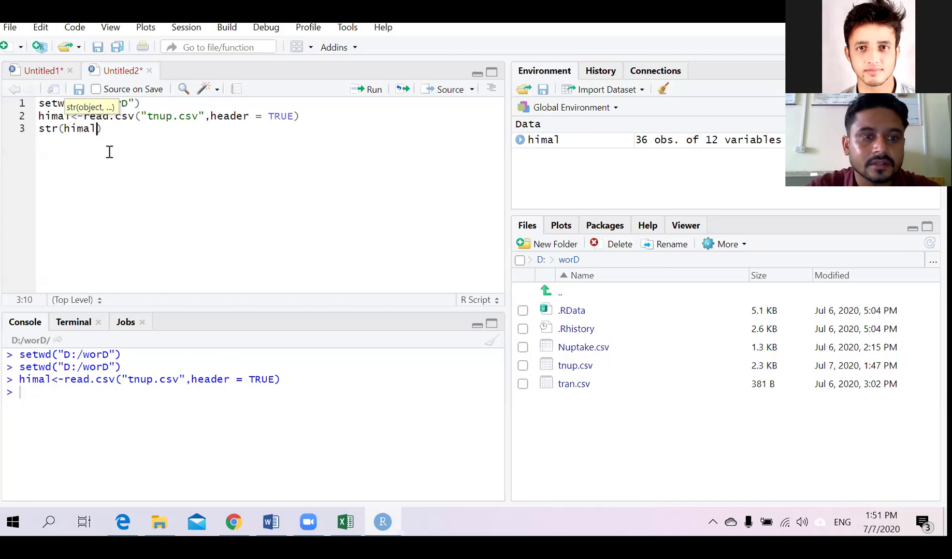
key("ctrl+Return")
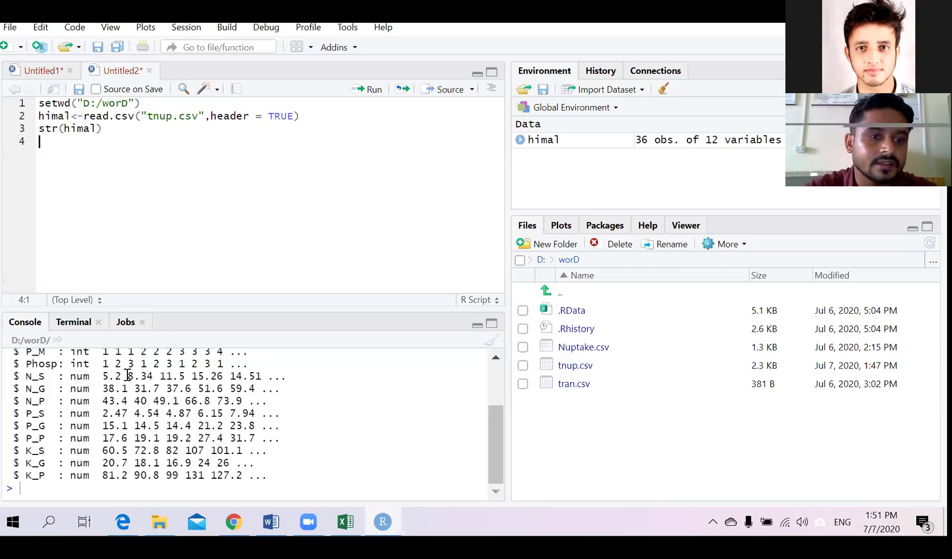
scroll(123, 391, "up", 3)
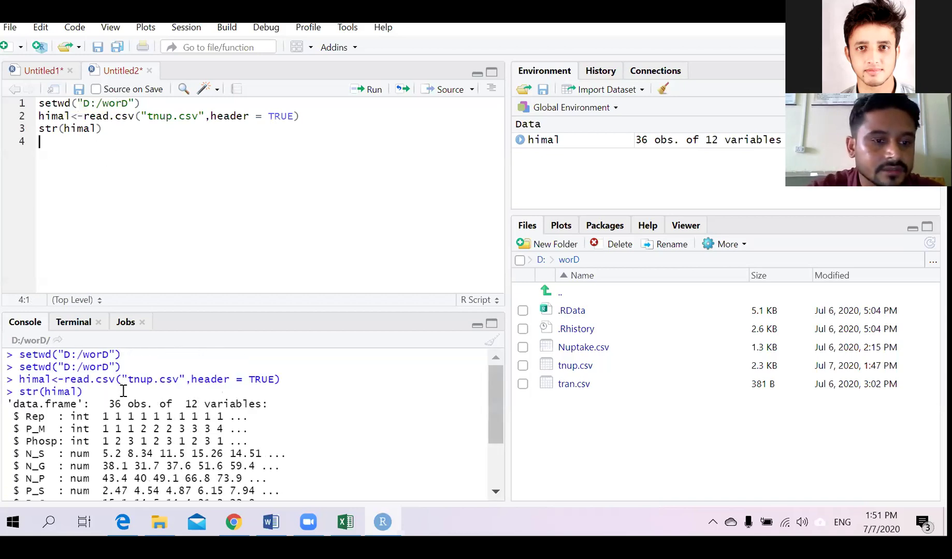
Write himal$Rep=as.factor(himal$Rep) on line 4 and run it to convert the Rep column to a factor.
scroll(41, 396, "down", 1)
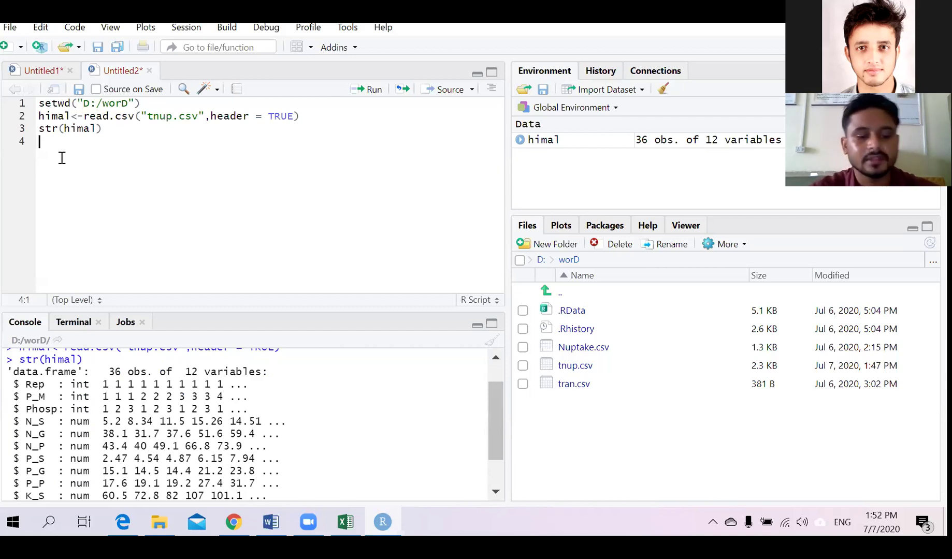
type("himal")
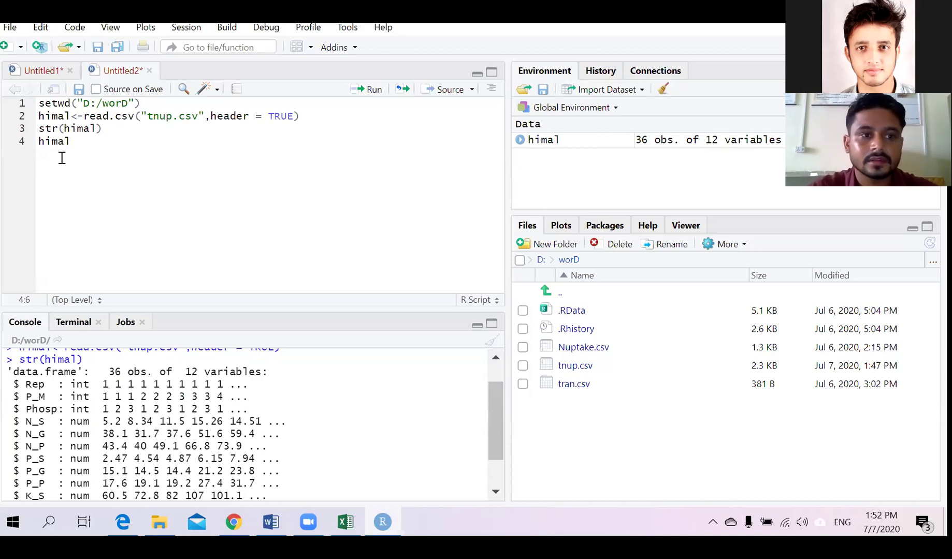
type("$")
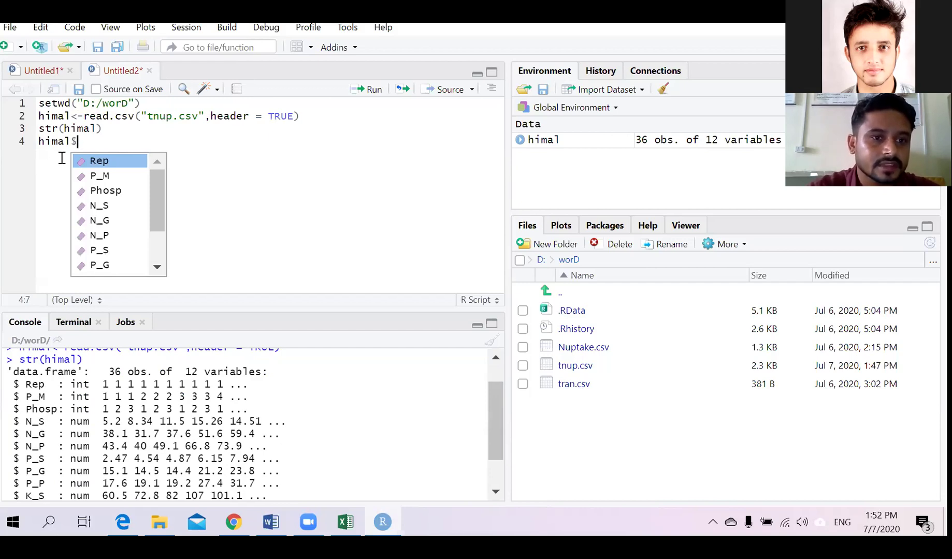
left_click(101, 160)
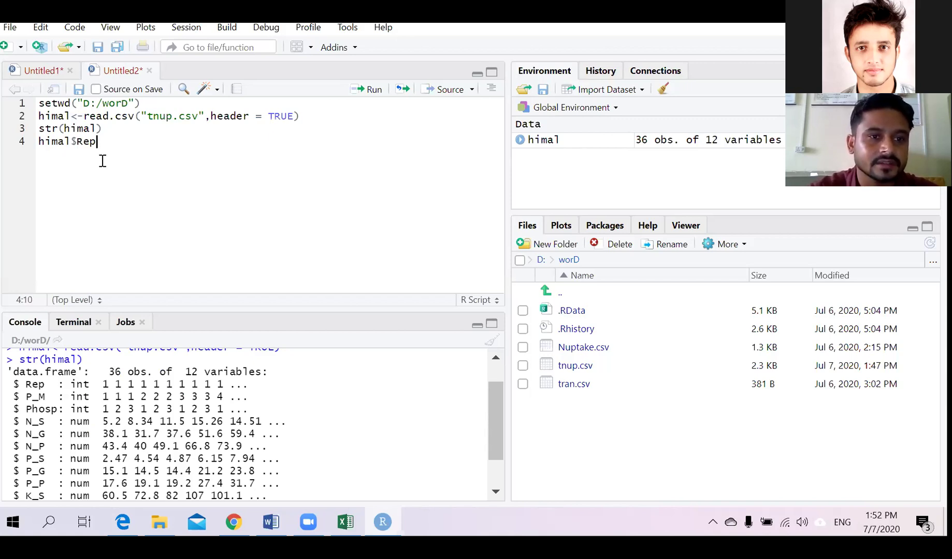
type("=as")
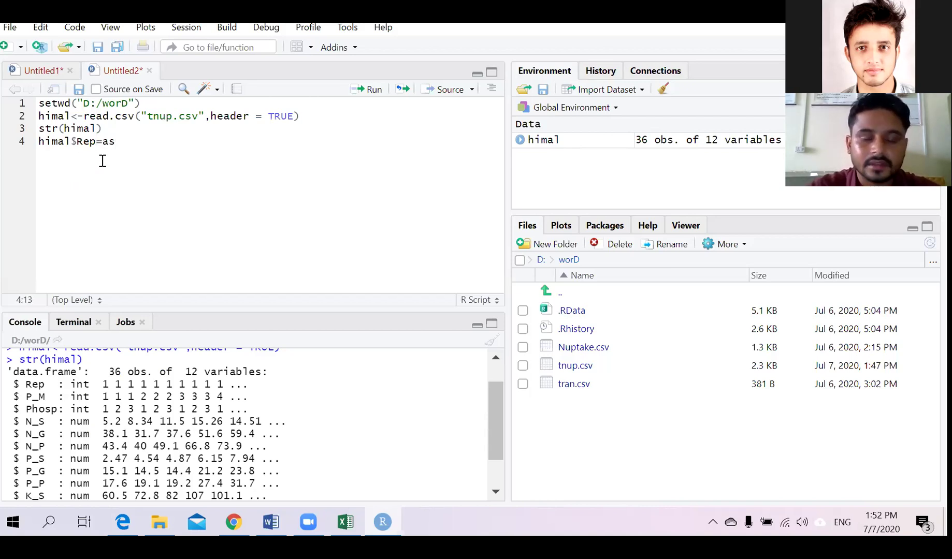
type(".fa")
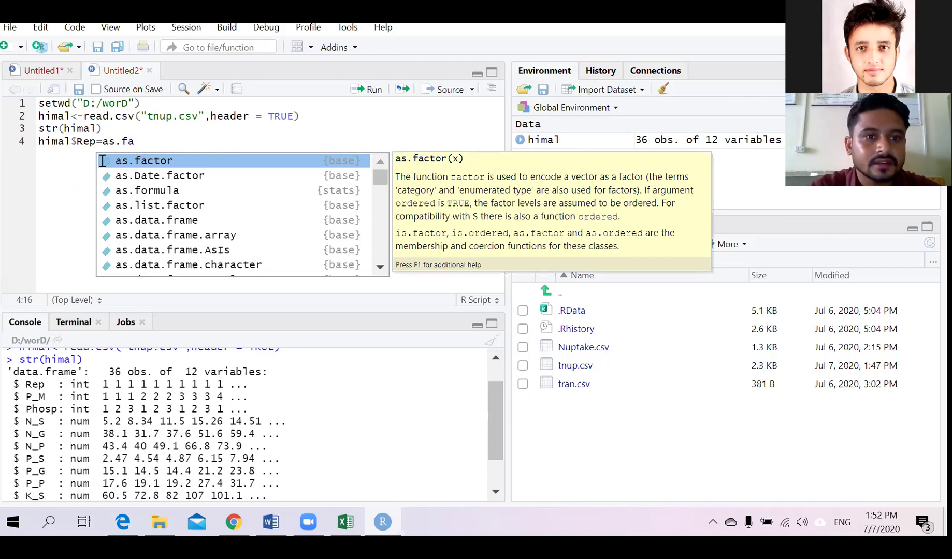
left_click(103, 161)
type("himal")
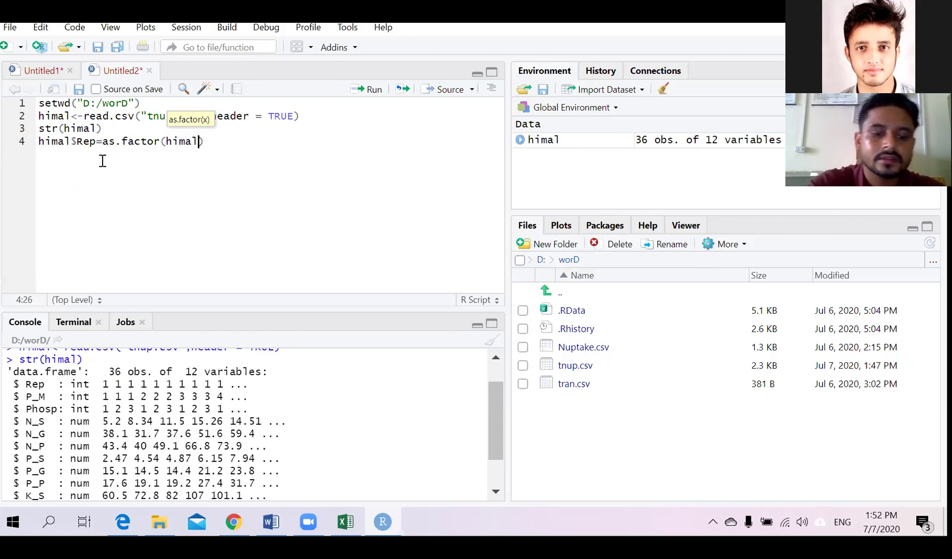
type("$Rep")
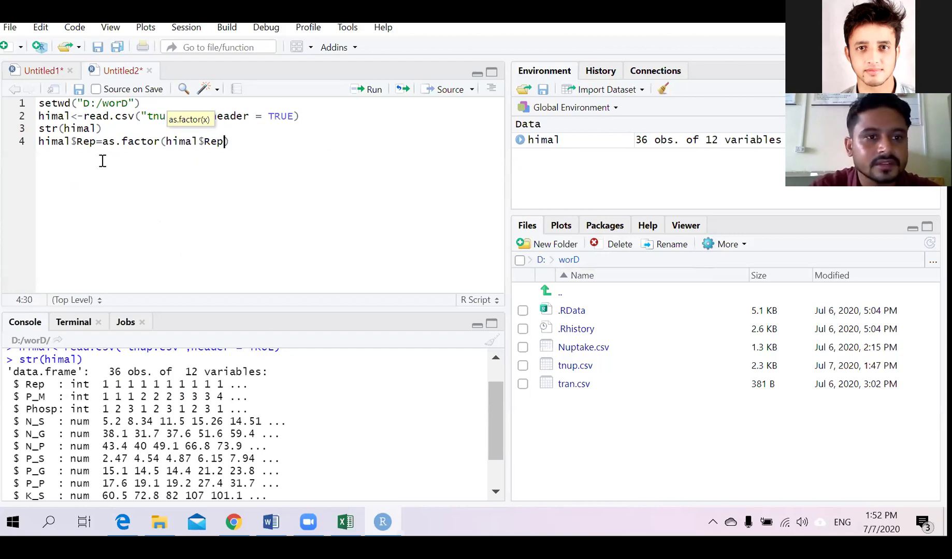
key("ctrl+Return")
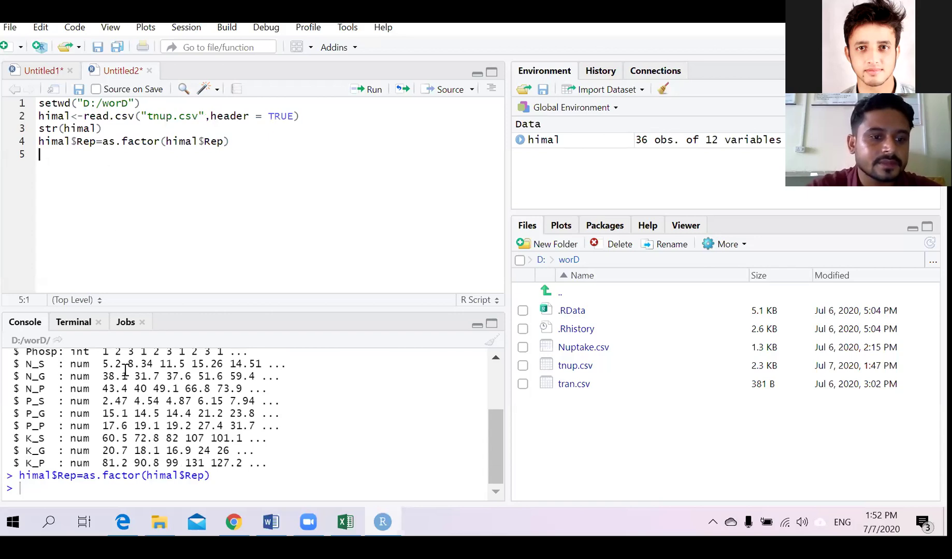
Write himal$P_M=as.factor(himal$P_M) on line 5 and run it to convert the P_M column to a factor.
scroll(124, 370, "up", 2)
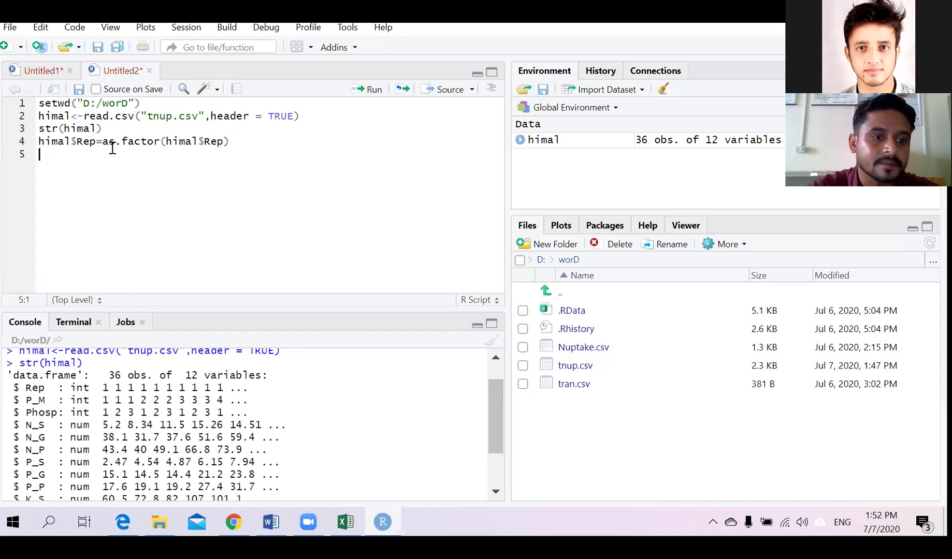
type("hi")
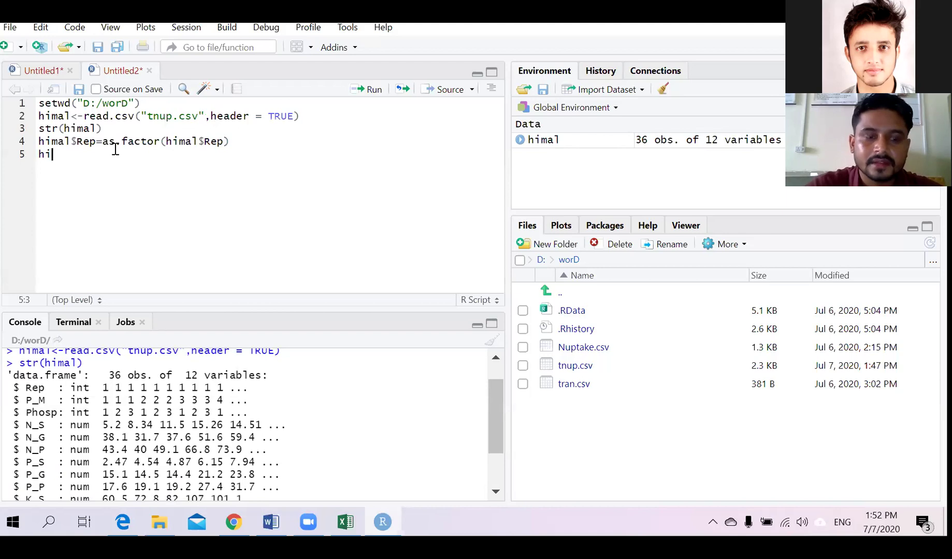
type("mal")
key("Escape")
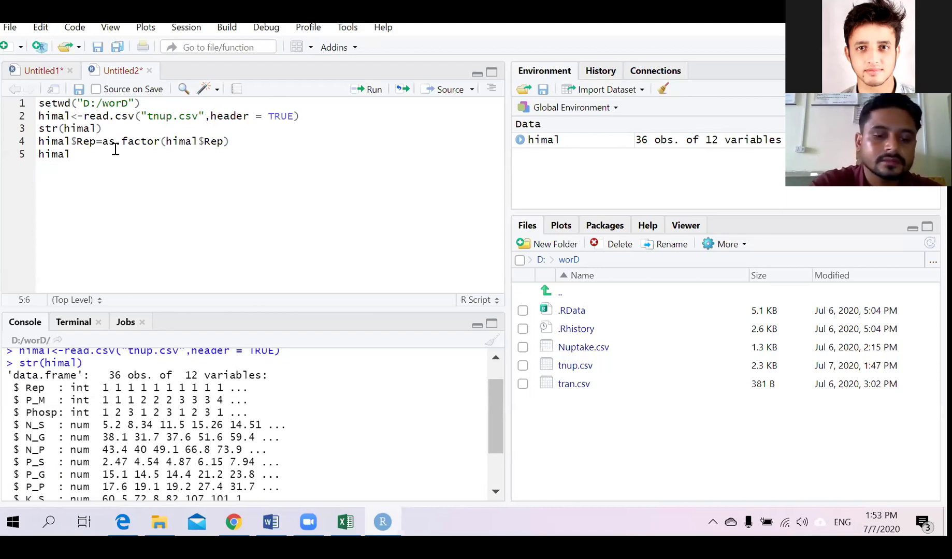
type("$")
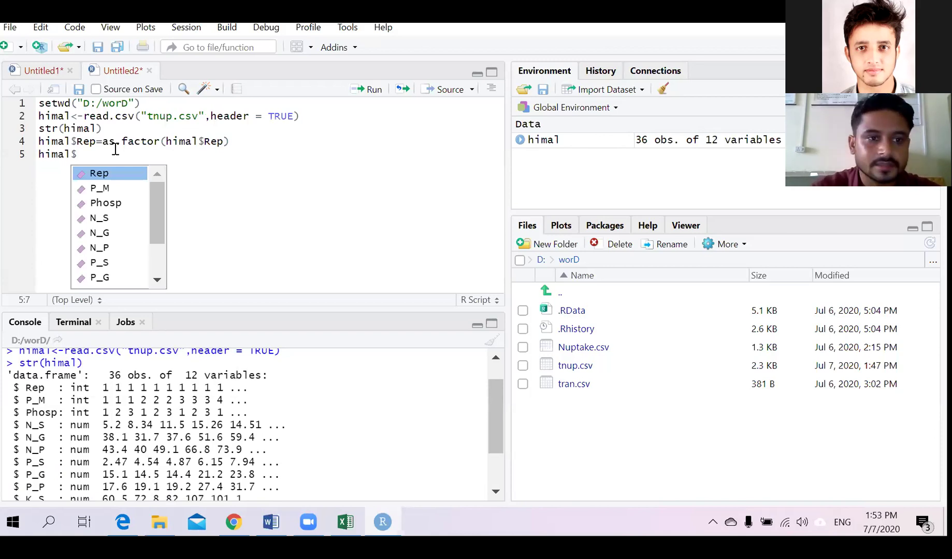
key("Down")
key("Return")
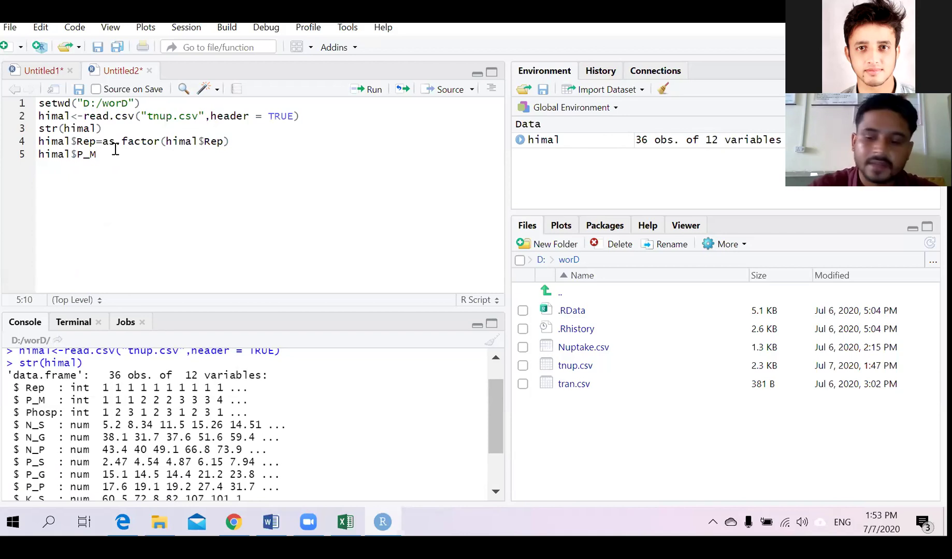
type("=as.fa")
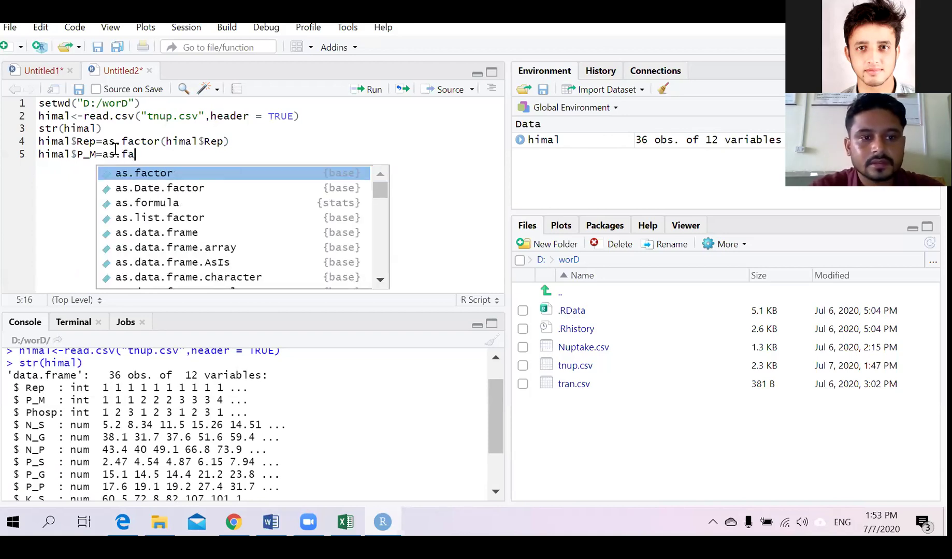
key("Return")
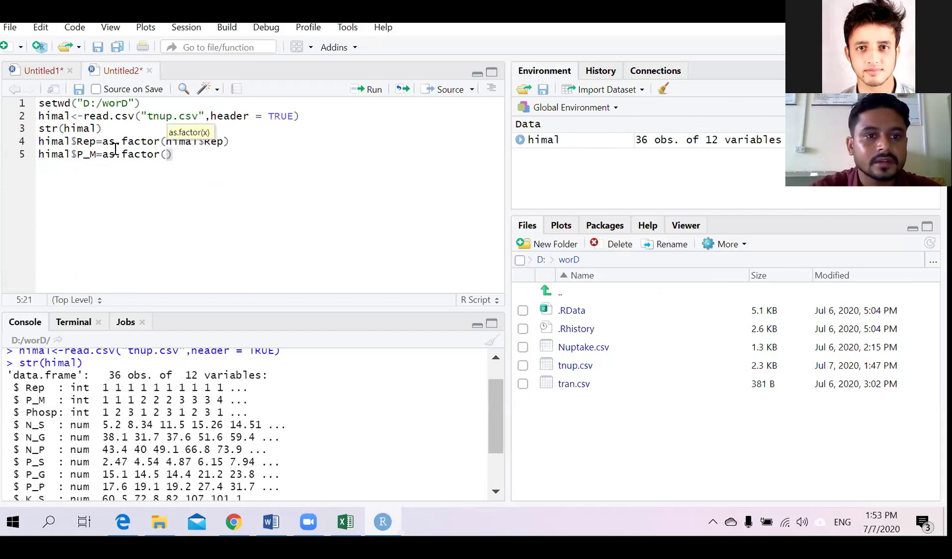
type("himal")
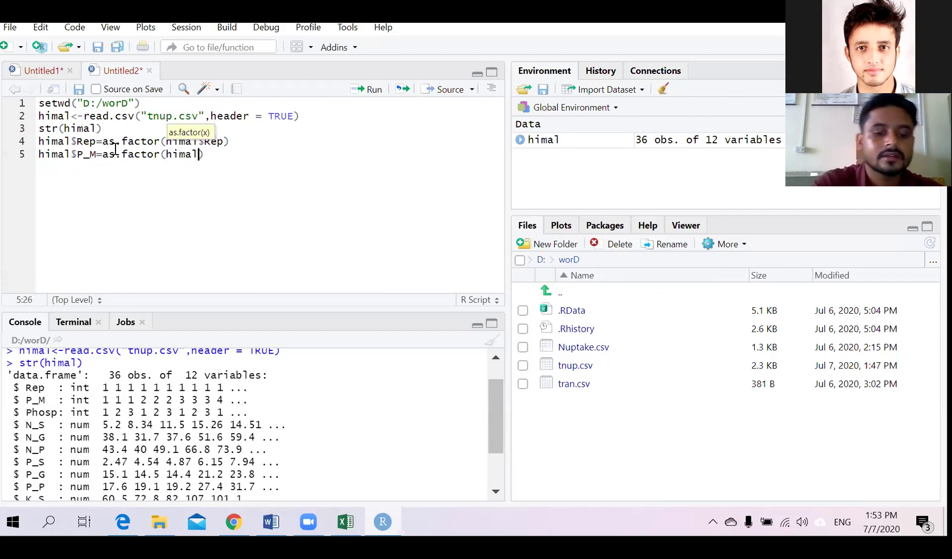
type("$")
key("Down")
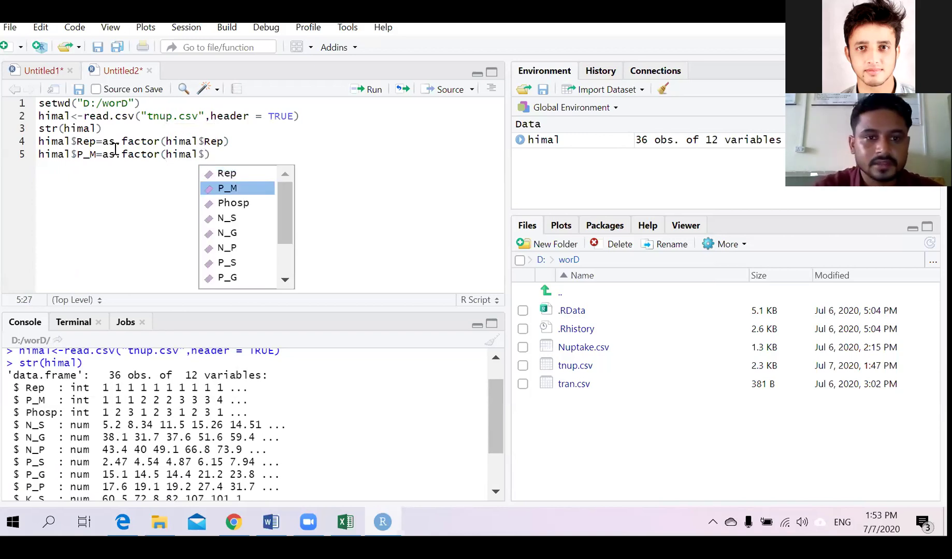
key("Return")
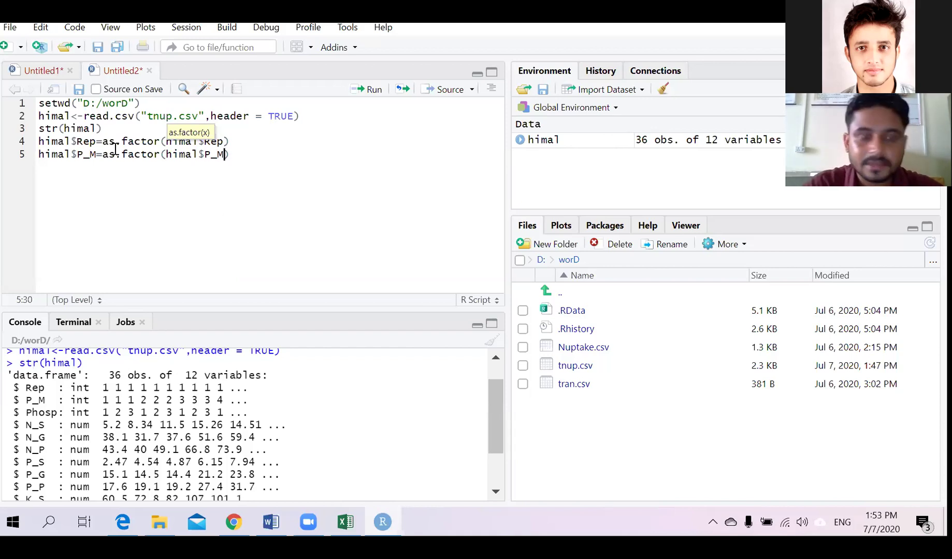
key("ctrl+Return")
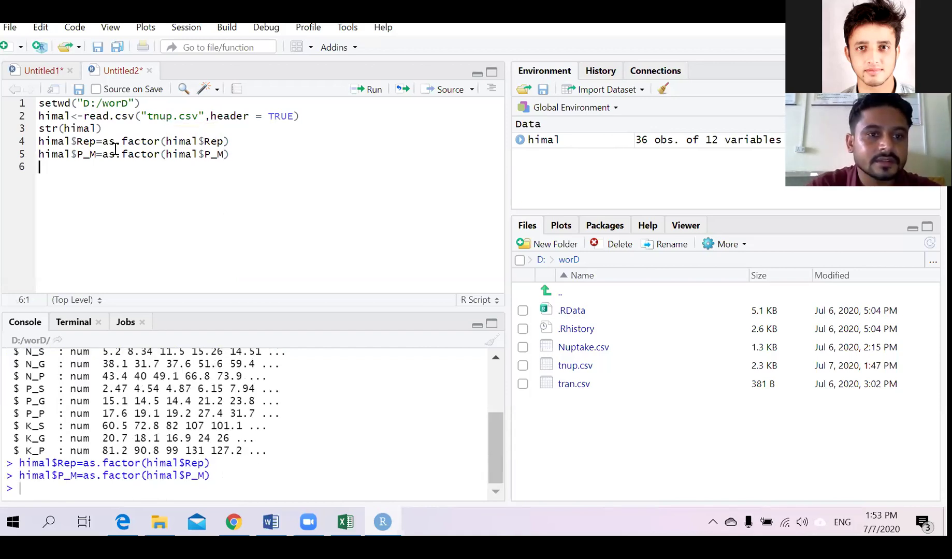
Write himal$Phosp=as.factor(himal$Phosp) on line 6 and run it to convert the Phosp column to a factor.
left_click(193, 154)
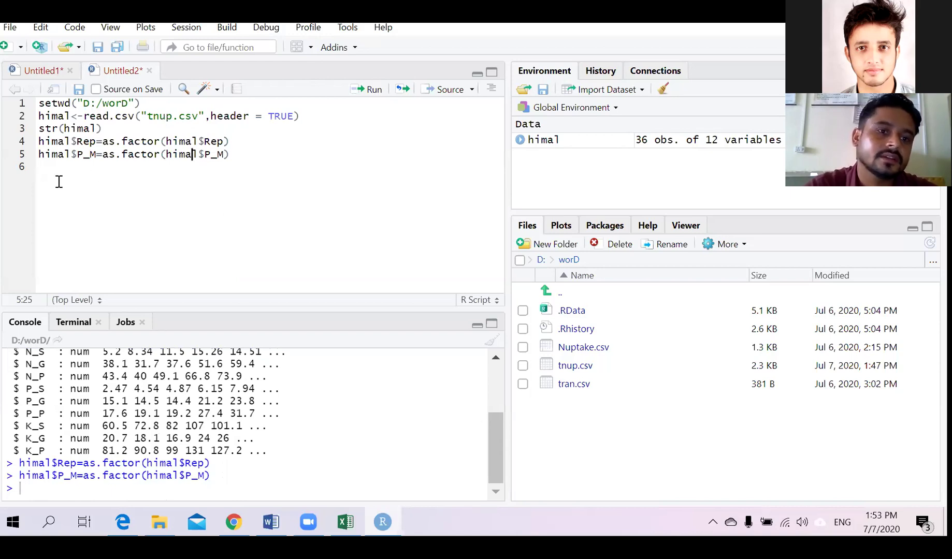
left_click(40, 170)
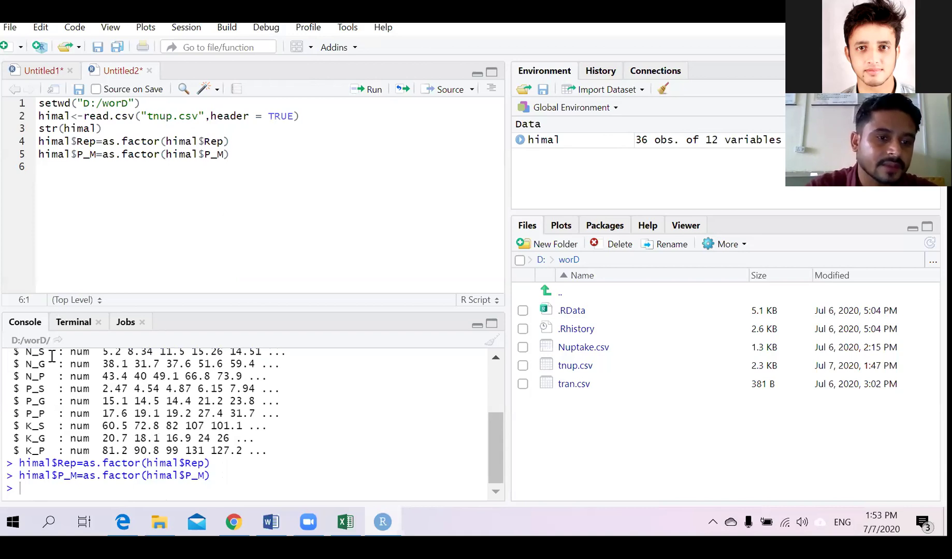
scroll(52, 356, "up", 3)
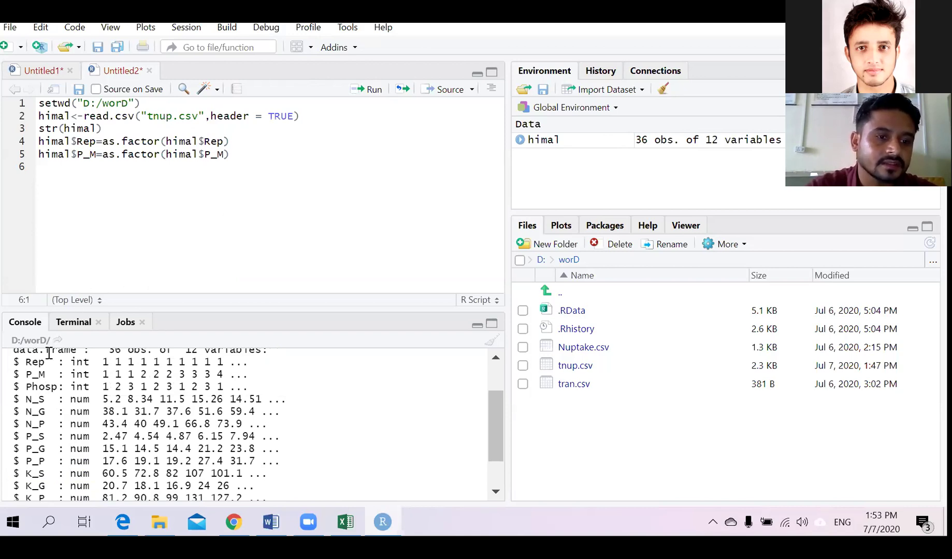
type("himal$")
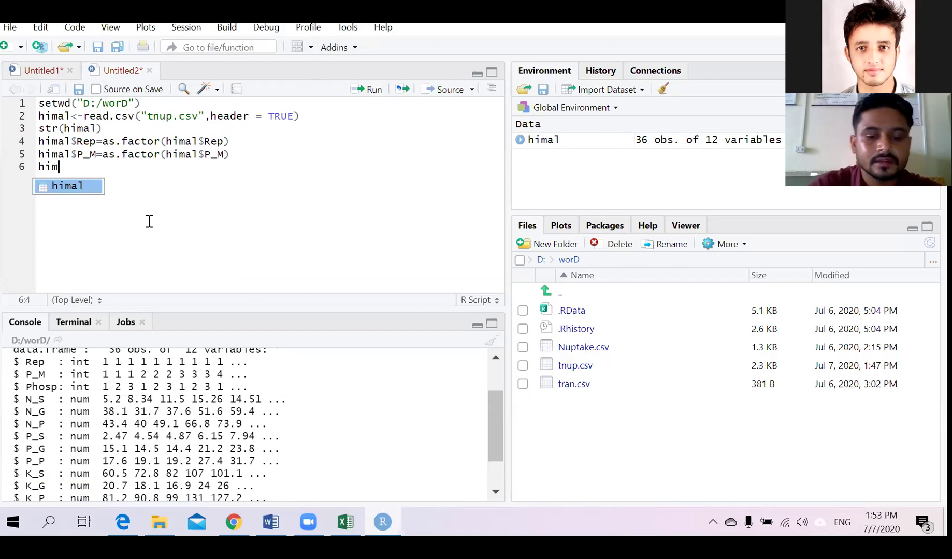
key("Return")
type("$")
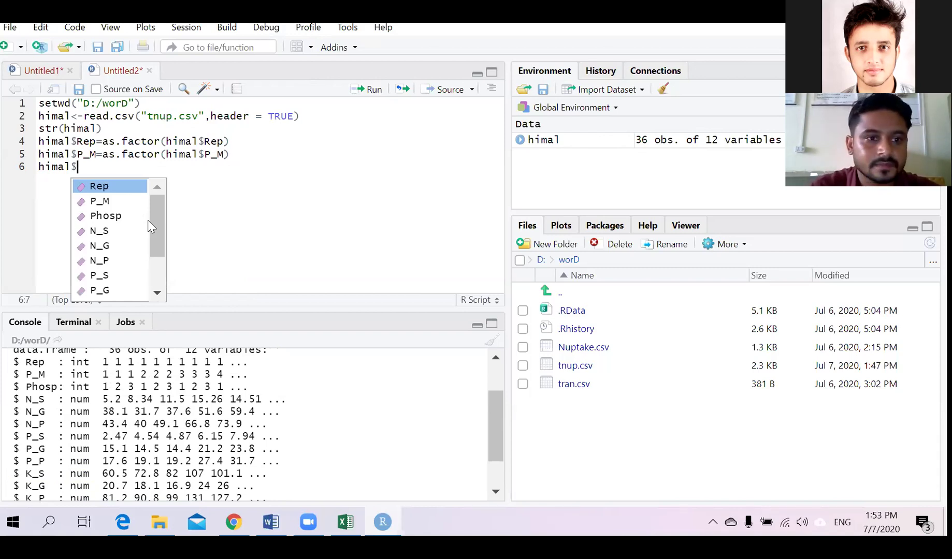
key("Down")
key("Down")
key("Return")
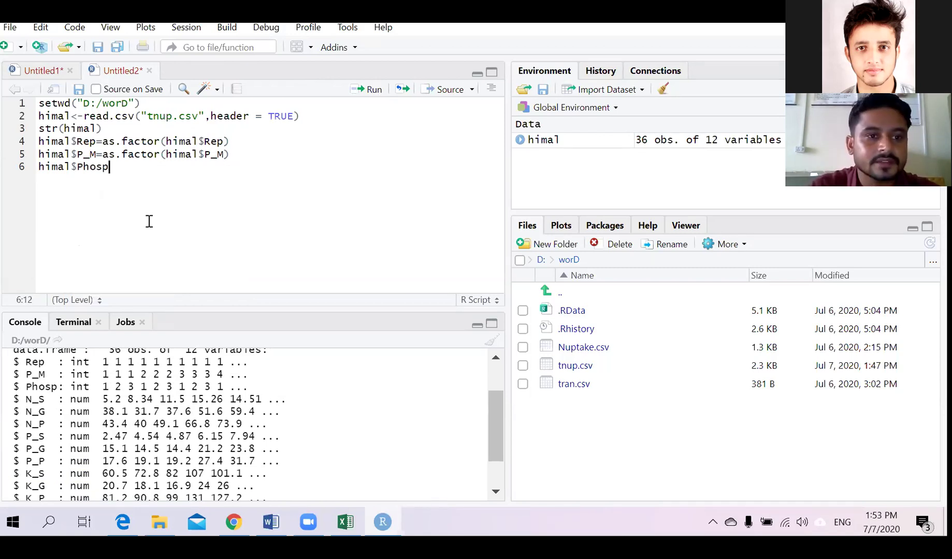
type("=as.fa")
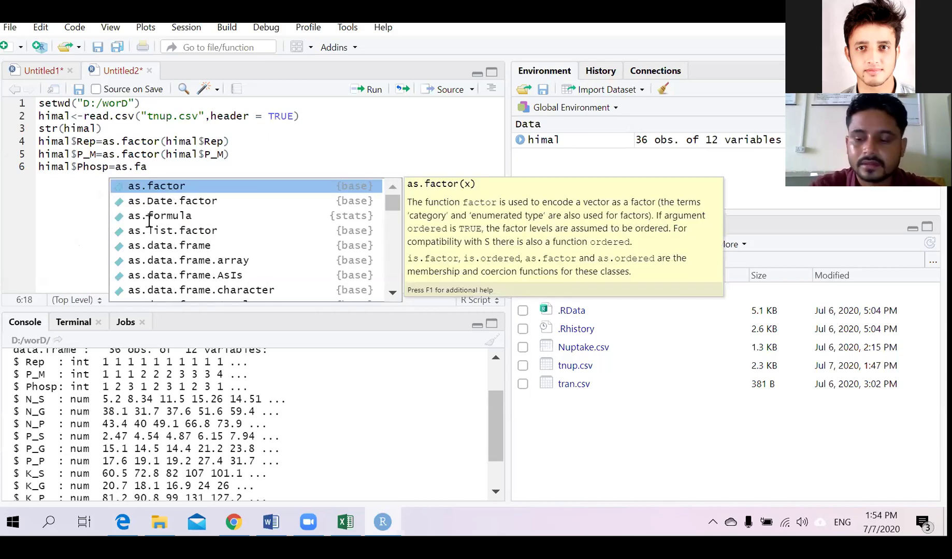
key("Return")
type("himal")
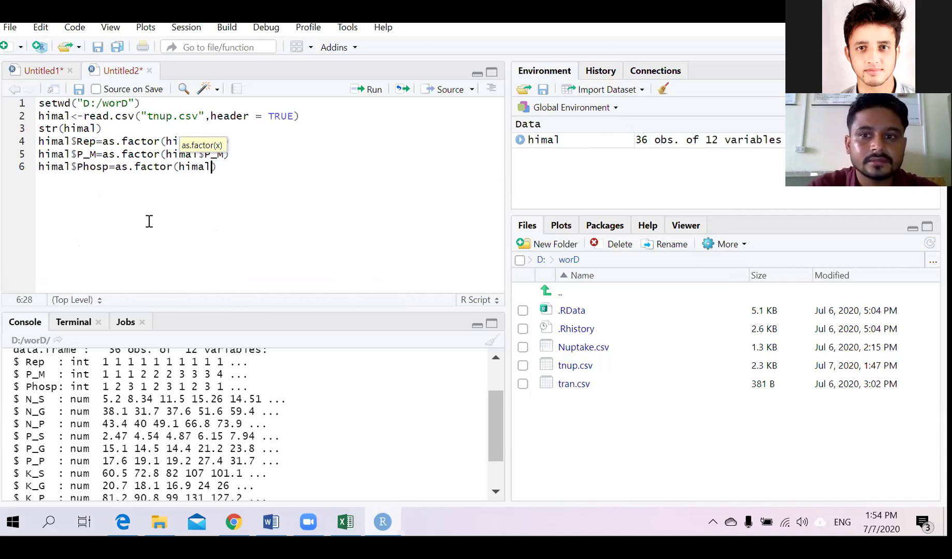
type("$")
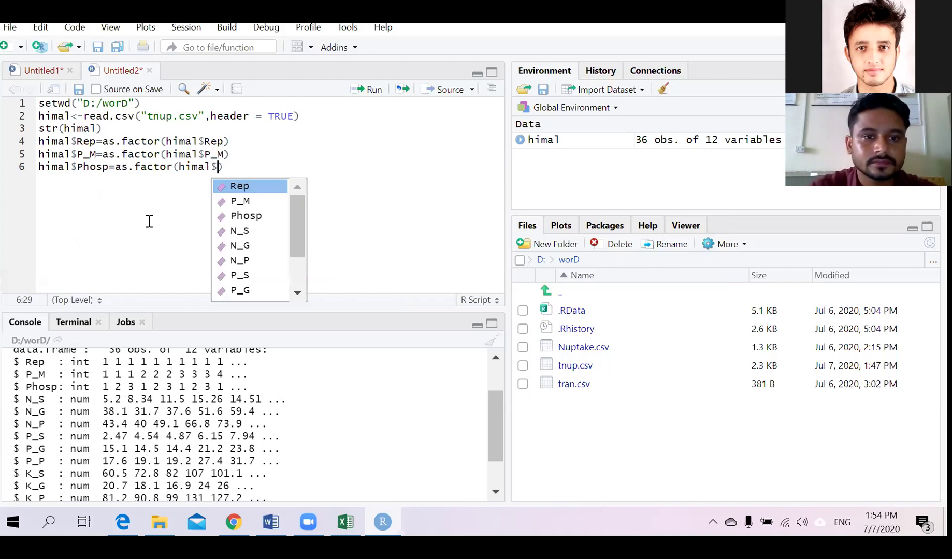
key("Down")
key("Down")
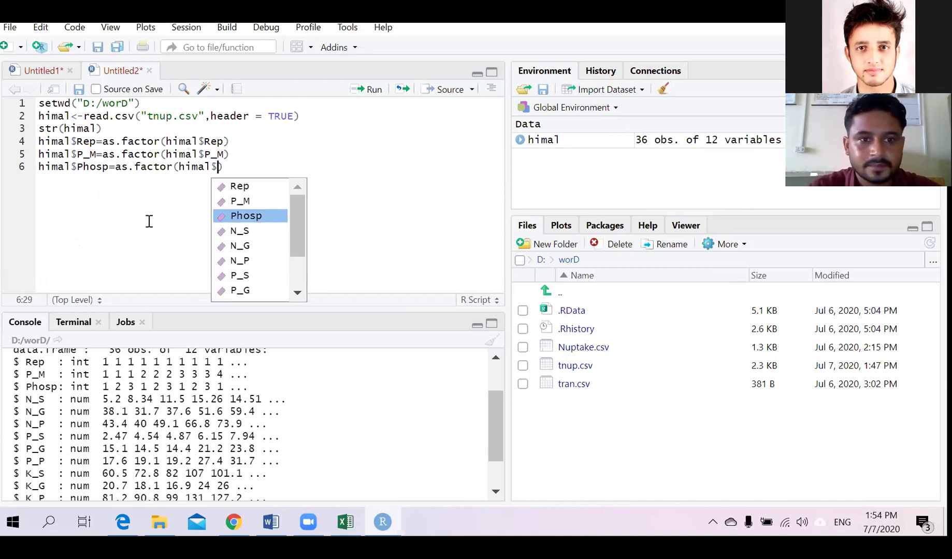
key("Return")
key("ctrl+Return")
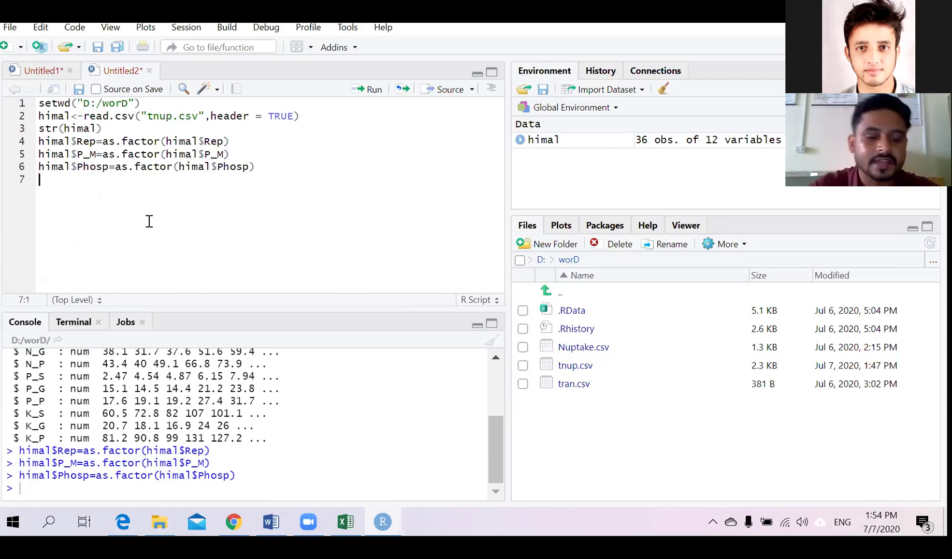
Add str(himal) on line 7 and run it to recheck the data frame's structure.
type("str")
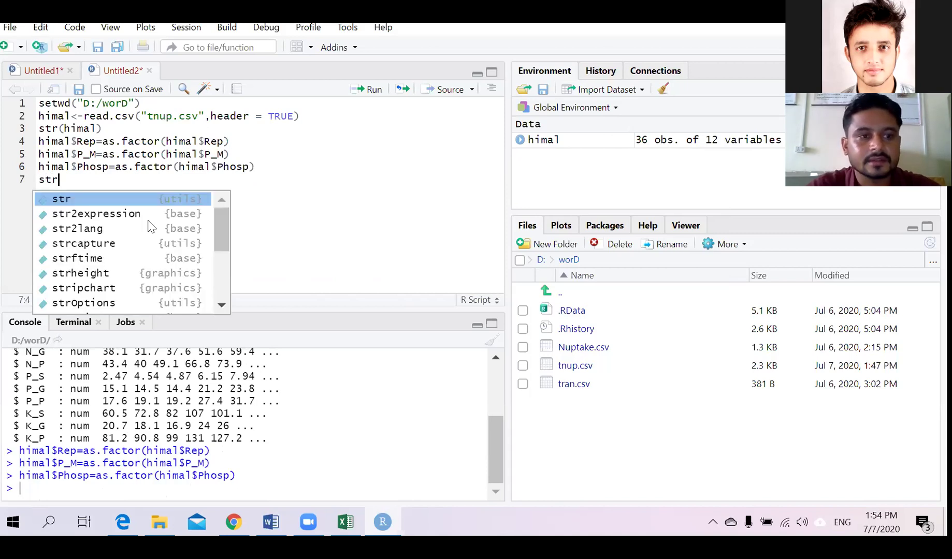
key("Return")
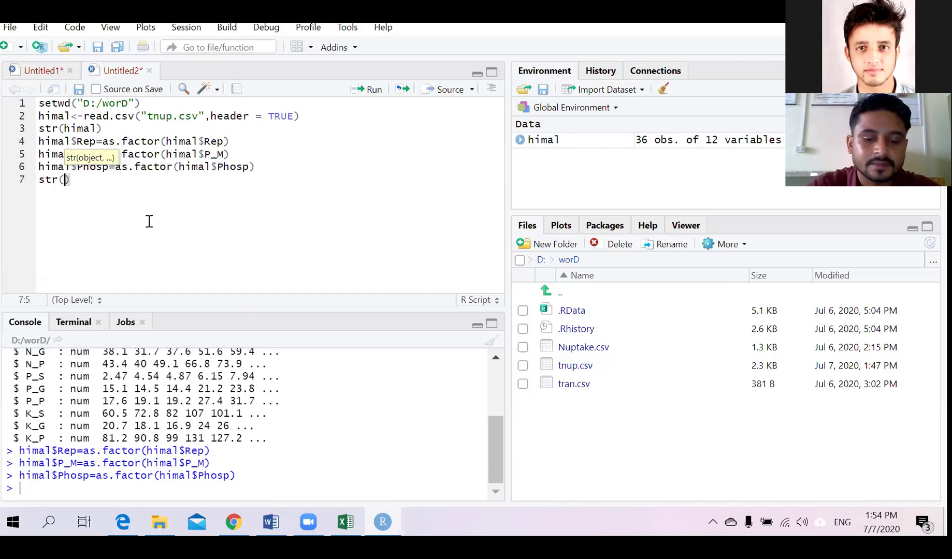
type("himal")
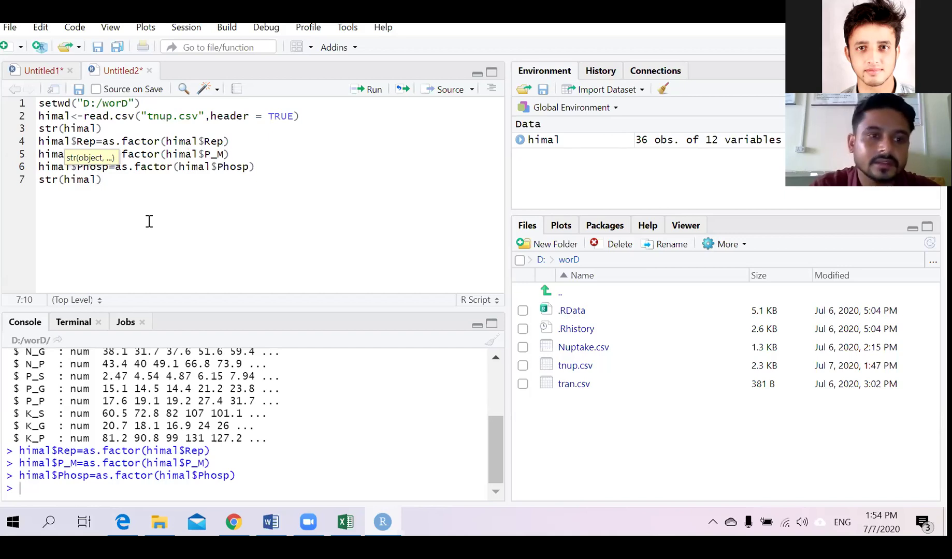
key("ctrl+Return")
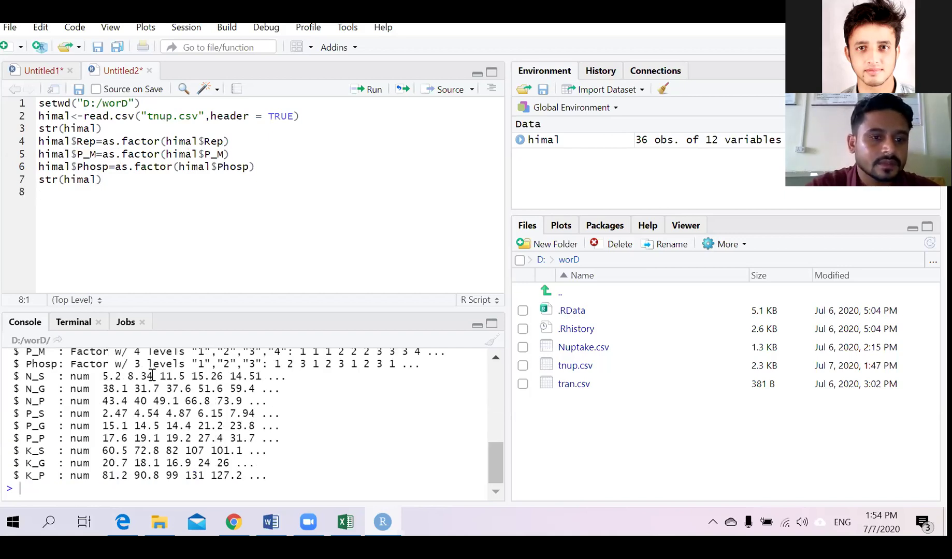
Review the console's str(himal) listings, comparing the Rep, P_M and Phosp column types before and after the factor conversion.
scroll(152, 376, "up", 2)
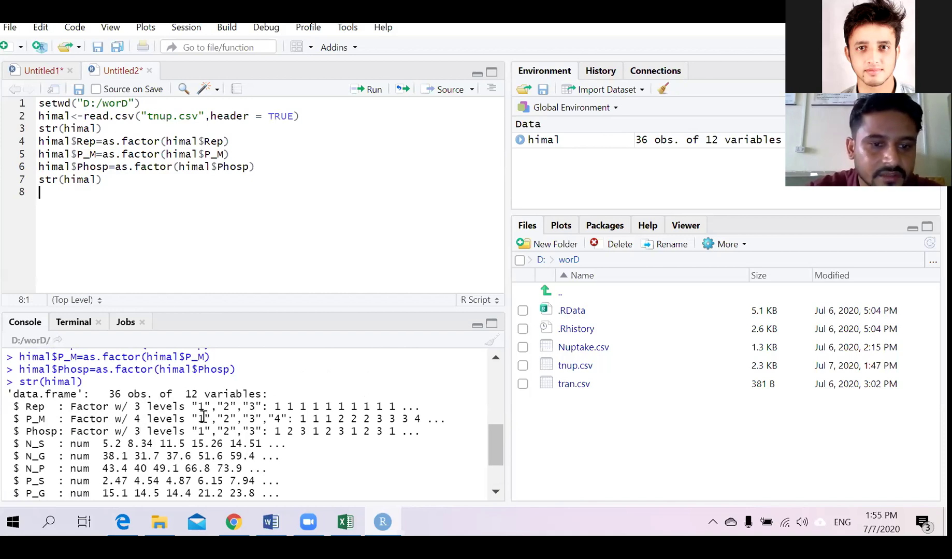
scroll(203, 417, "down", 2)
scroll(203, 418, "up", 5)
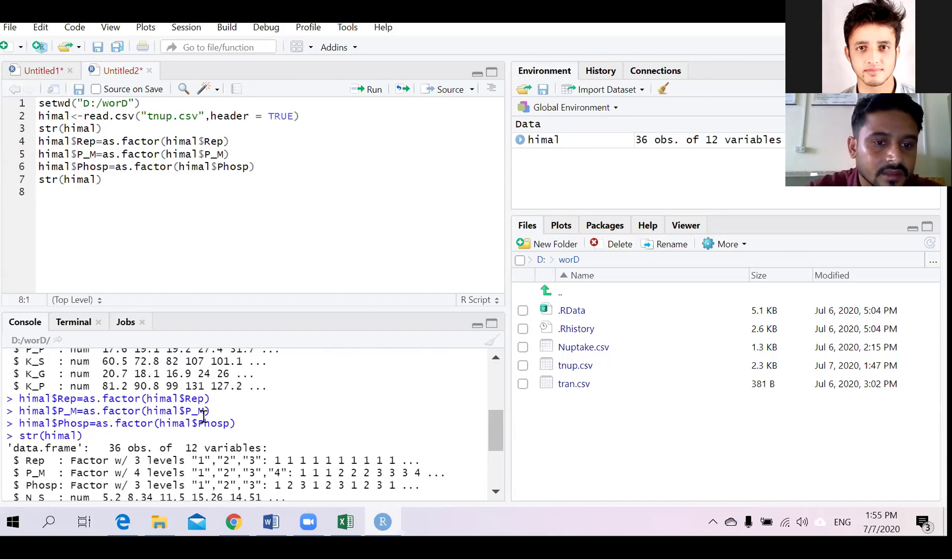
scroll(204, 417, "up", 1)
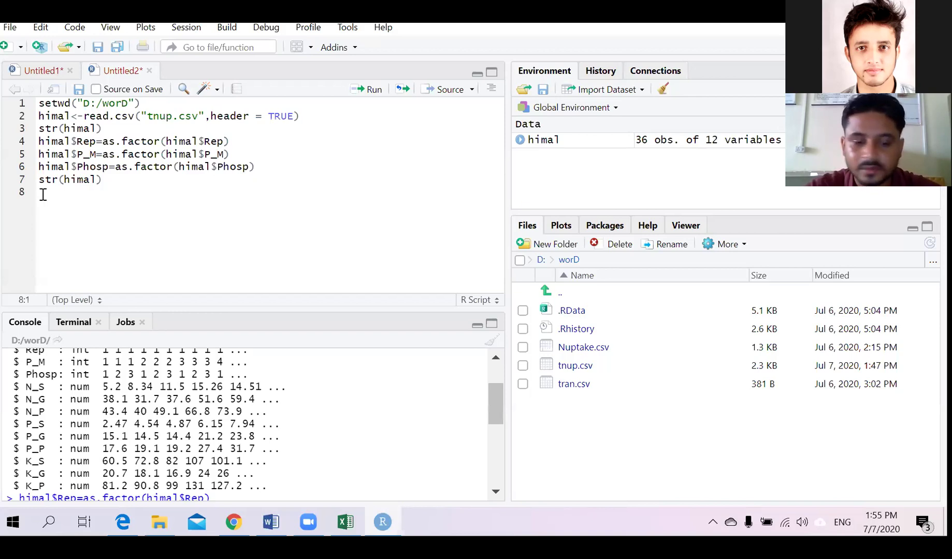
Write require(gvlma) on line 8 of the script and run it to load the package.
type("l")
type("e")
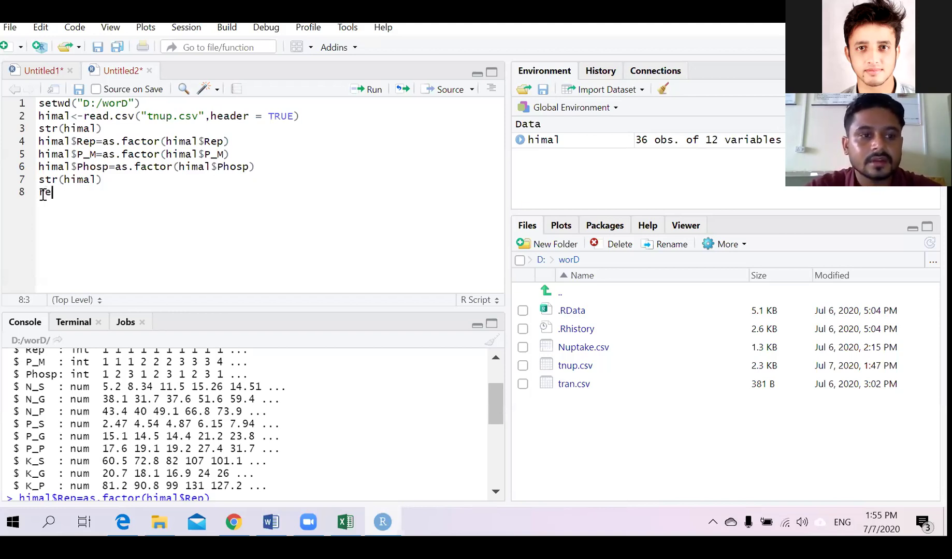
type("qui")
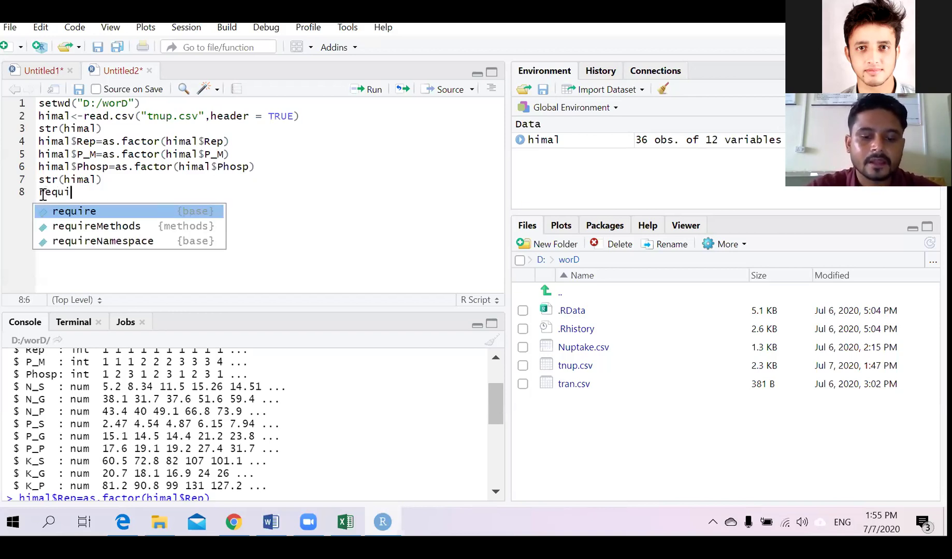
type("re(gvl")
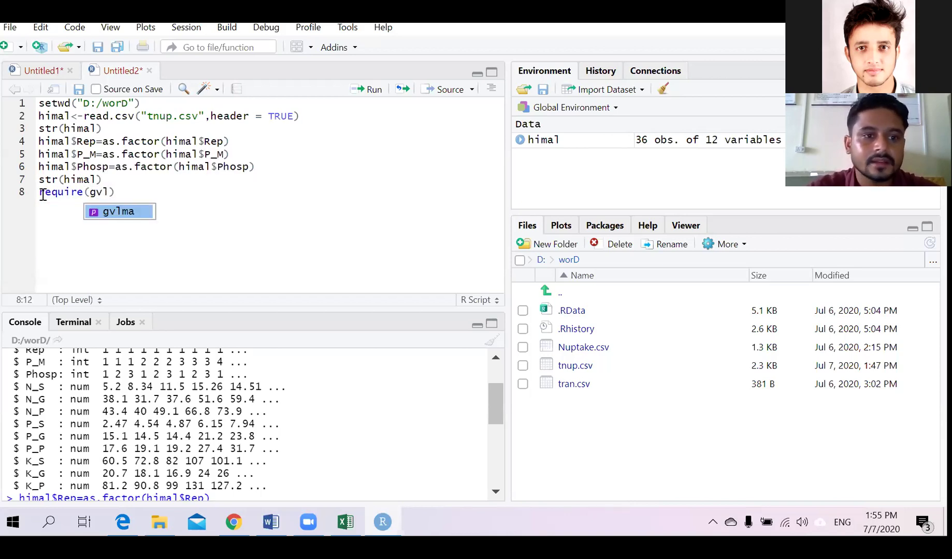
key("Tab")
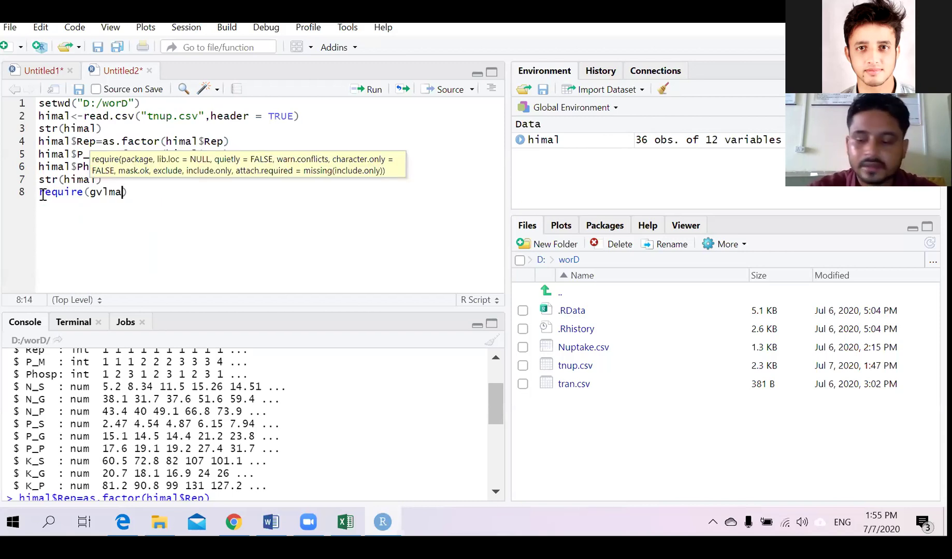
key("ctrl+Return")
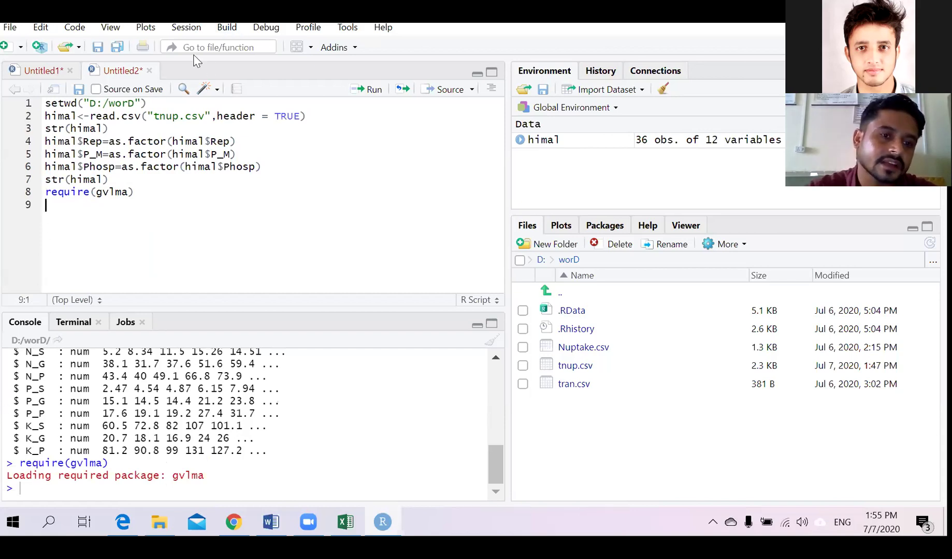
left_click(54, 191)
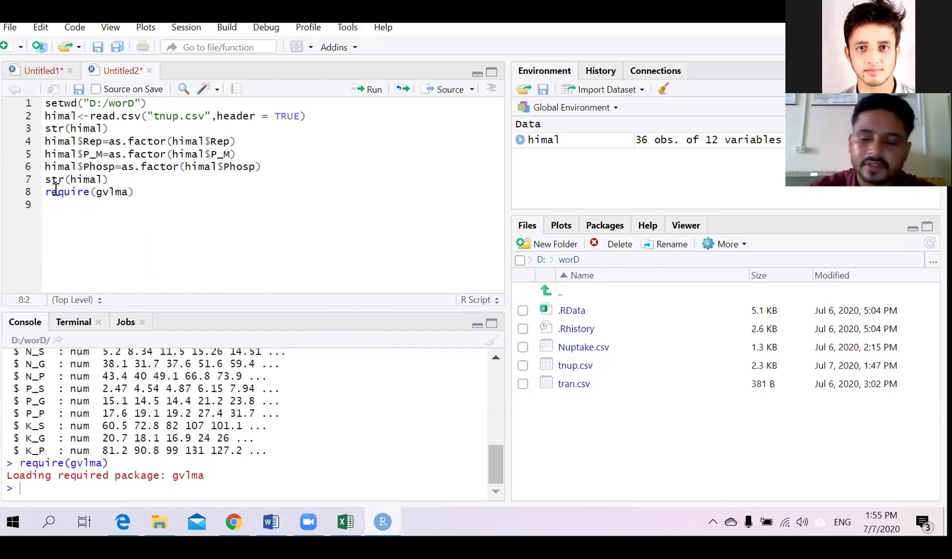
key("ctrl+Return")
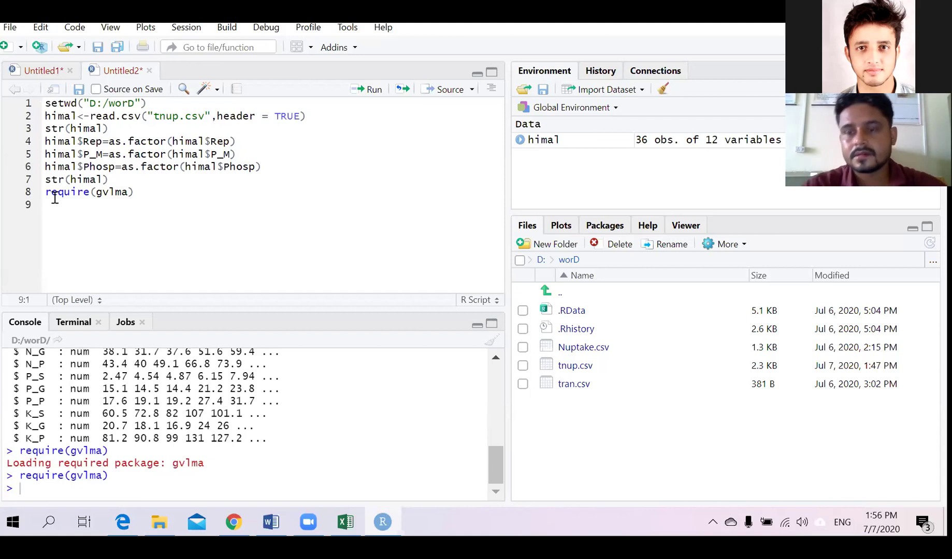
Write attach(himal) on line 9 and run it to attach the data frame.
type("atta")
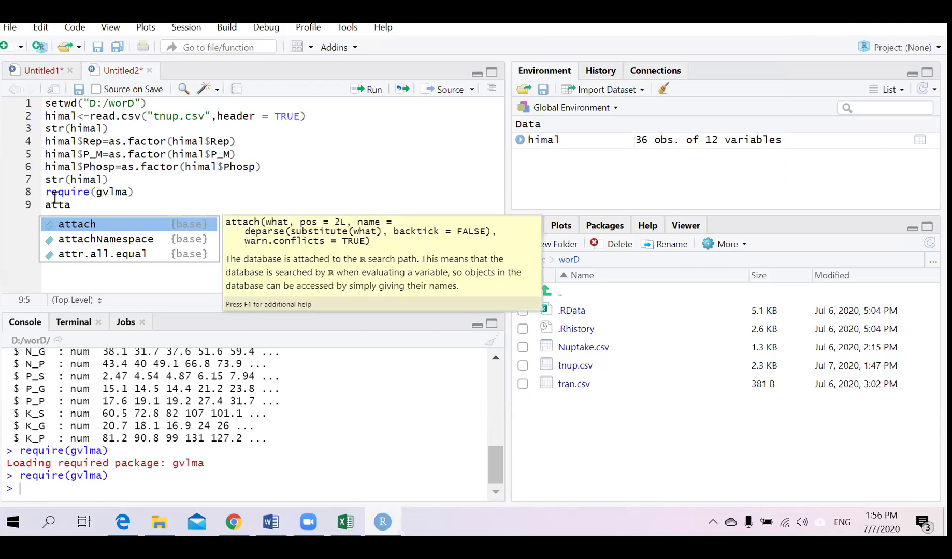
key("Return")
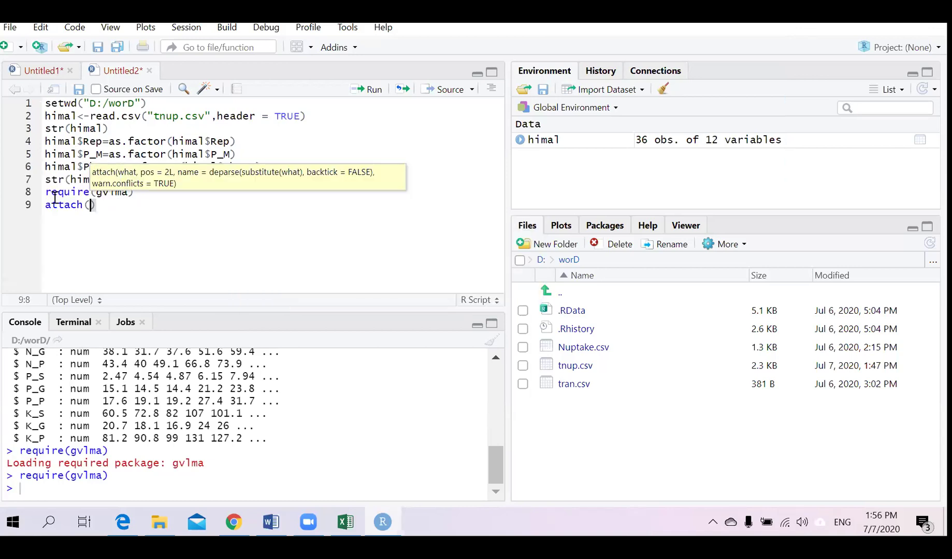
type("himal")
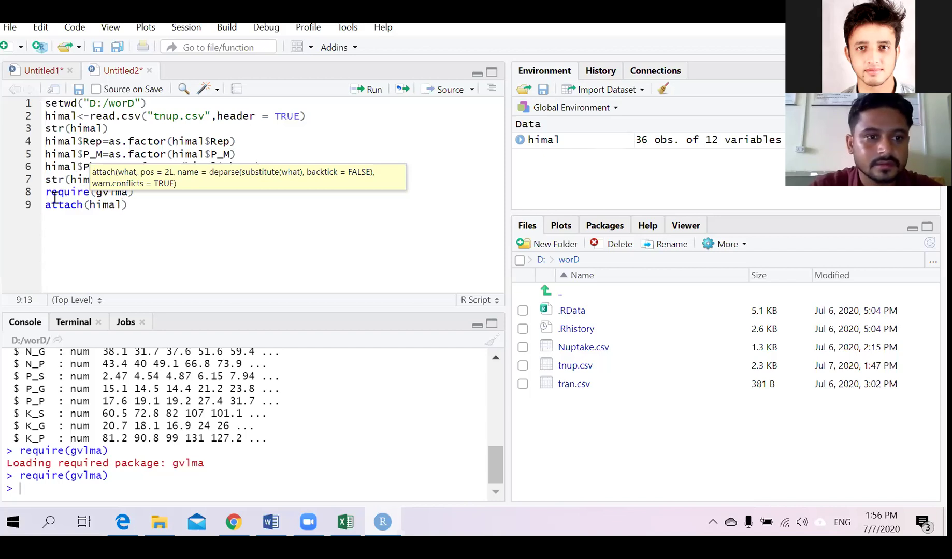
key("ctrl+Return")
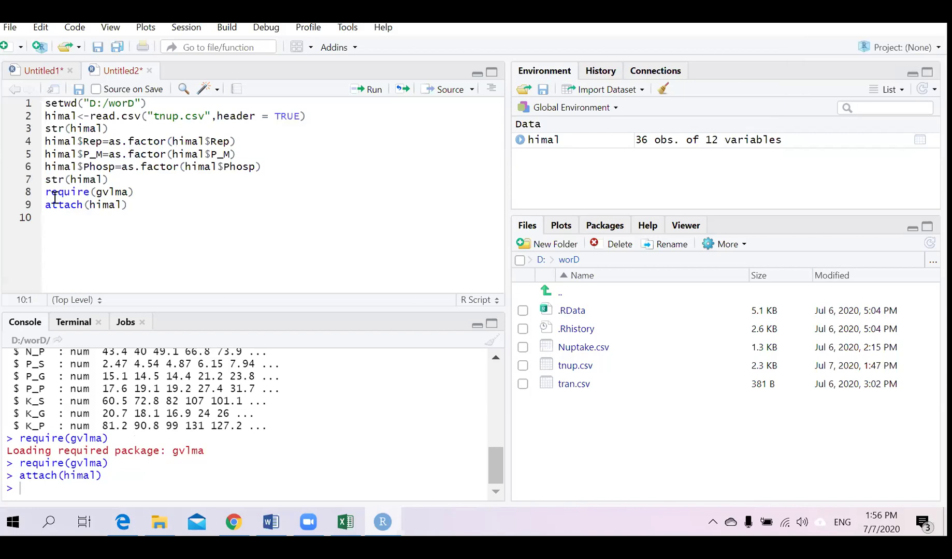
Start a gvlma(lm()) call on line 10 with N_S~ as the response side of the model formula.
type("gvlma")
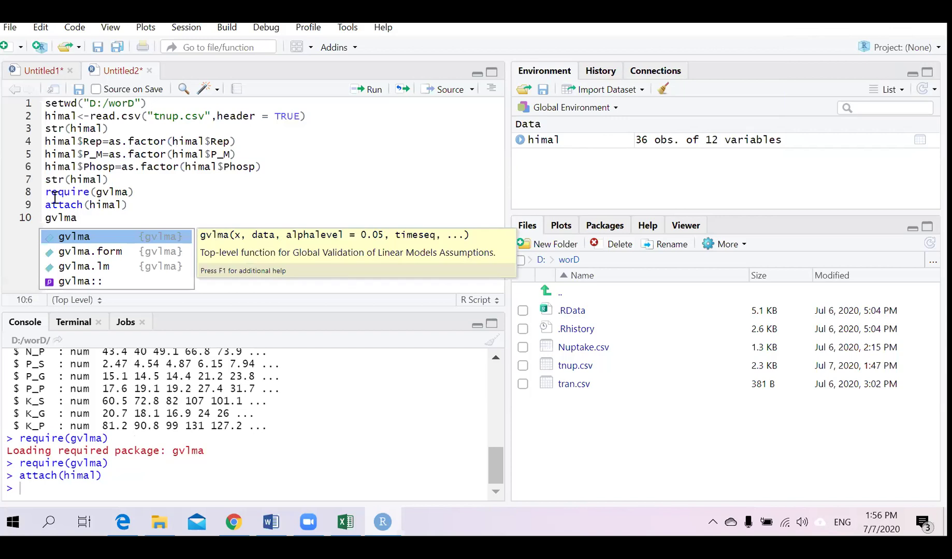
key("Tab")
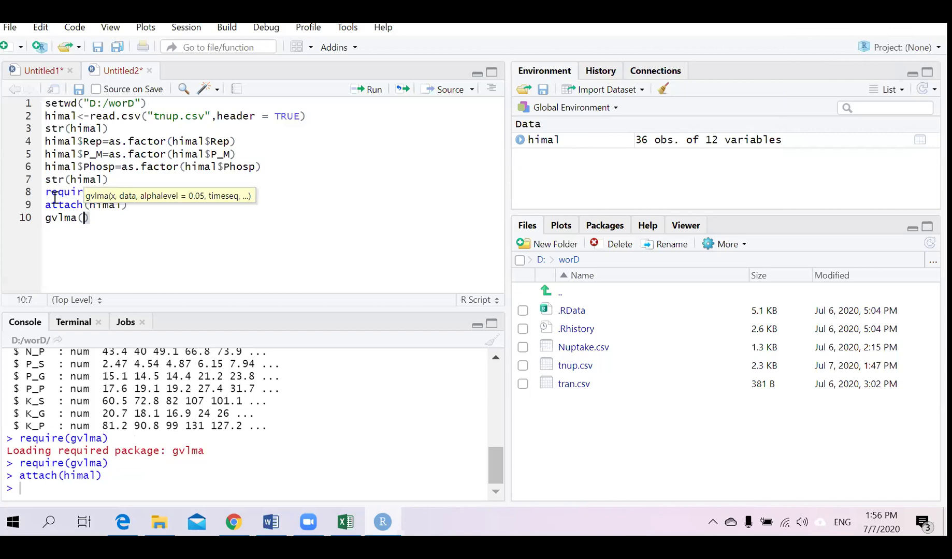
type("lm(")
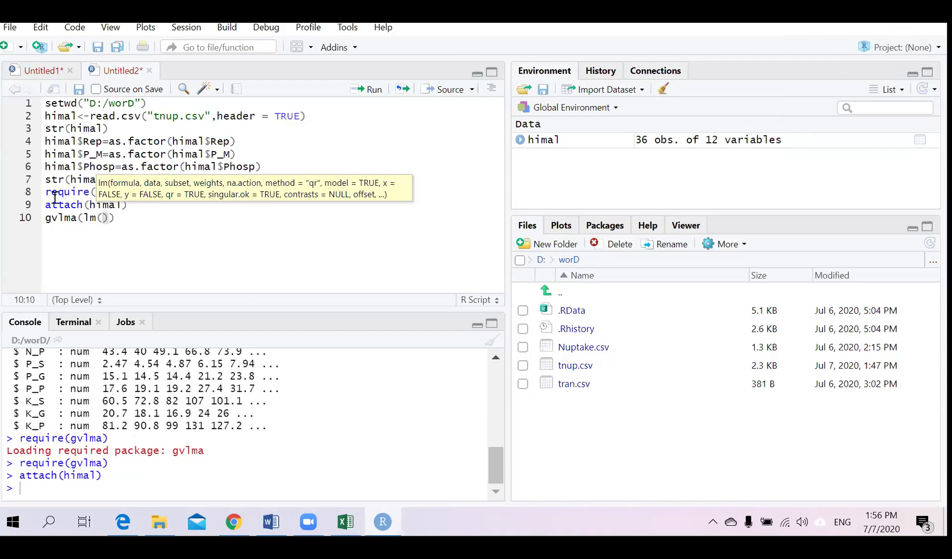
scroll(52, 357, "up", 2)
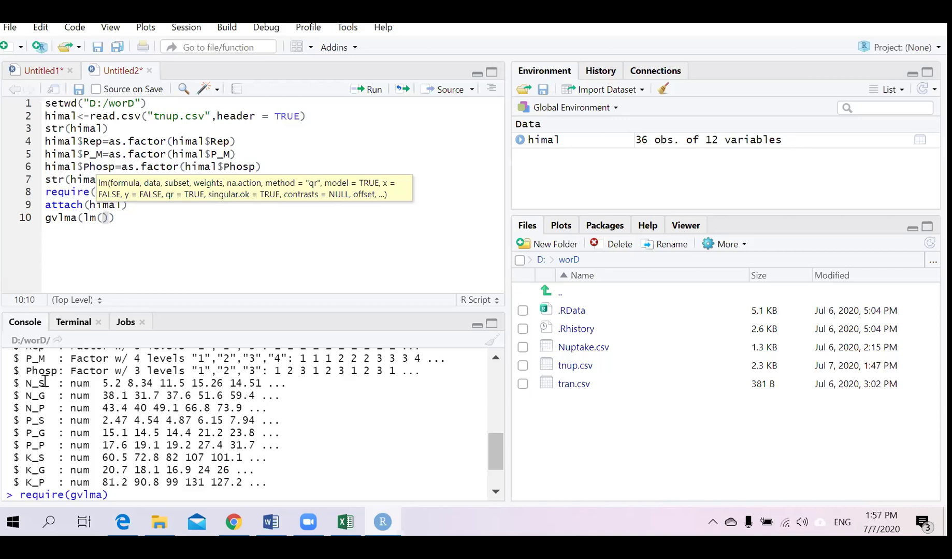
type("N_S")
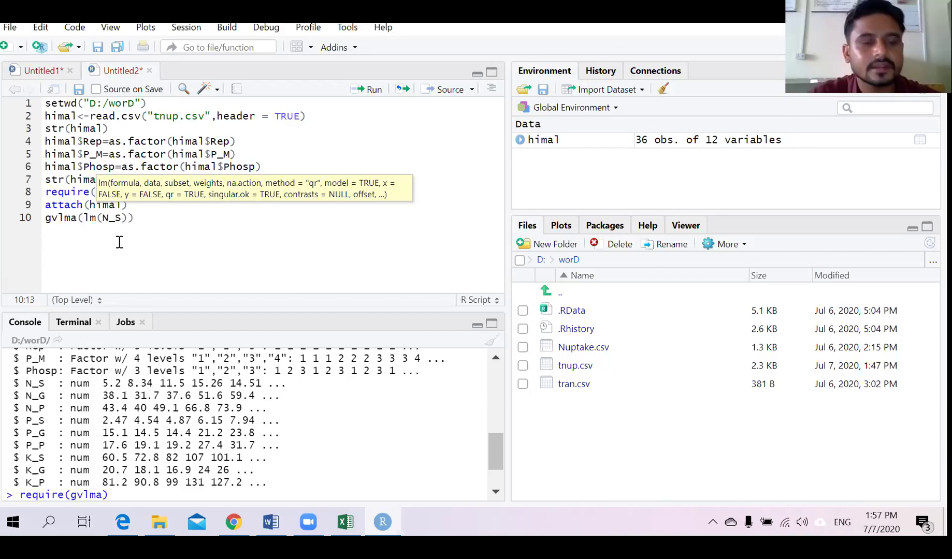
type("~")
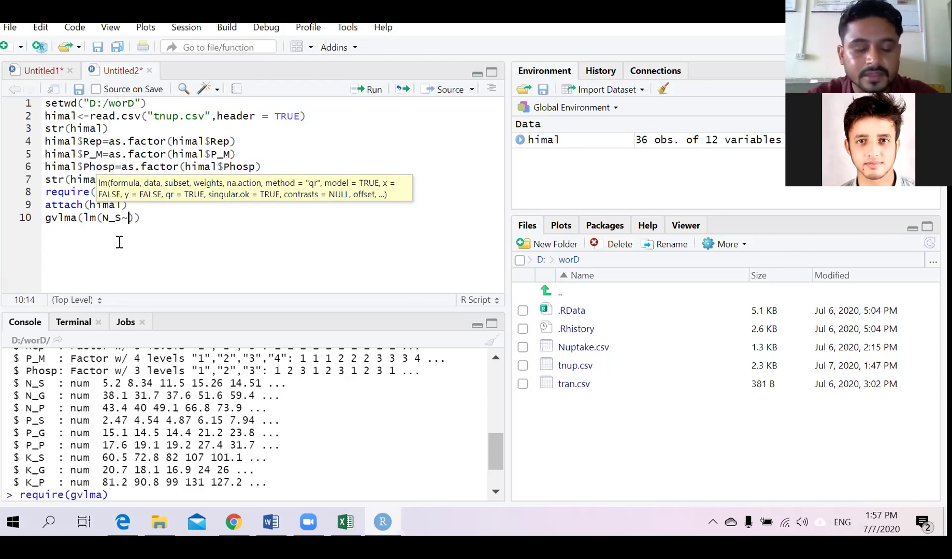
type("re")
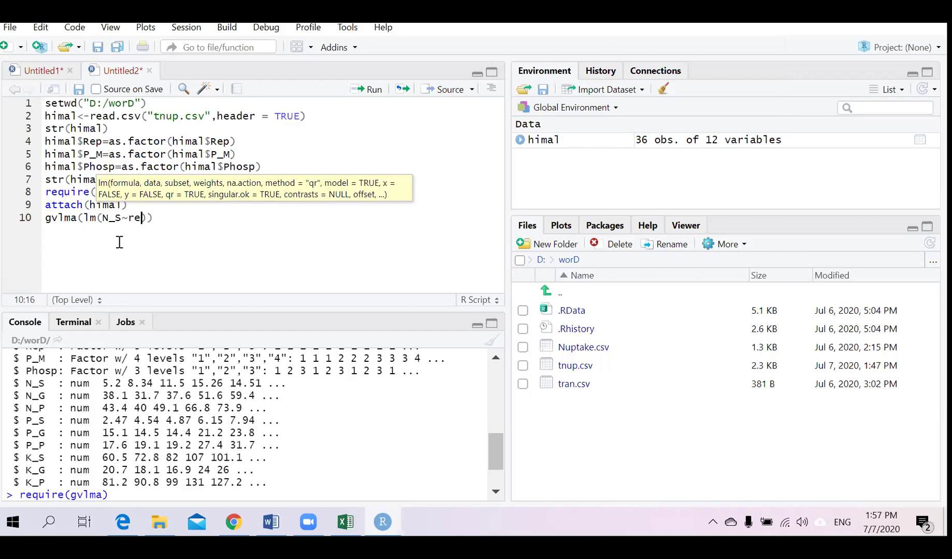
type("p")
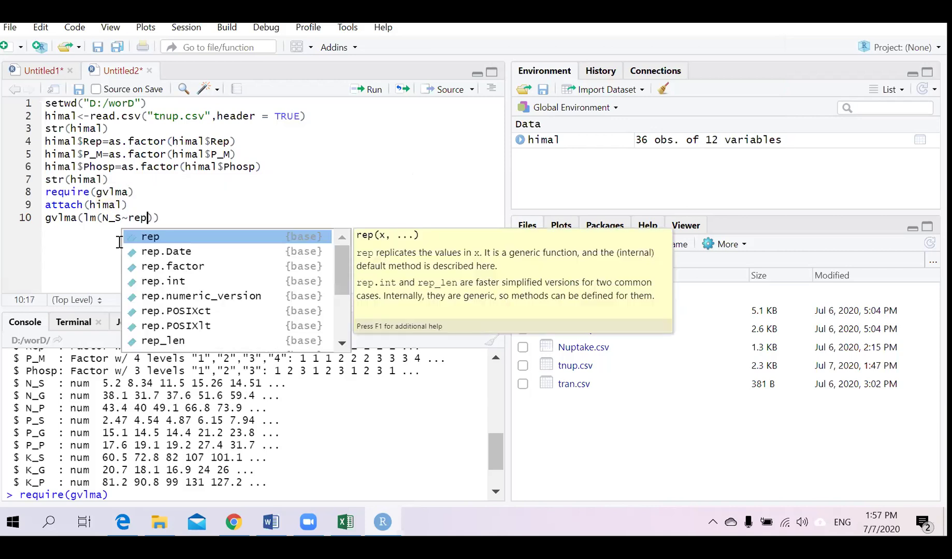
key("BackSpace")
key("BackSpace")
key("BackSpace")
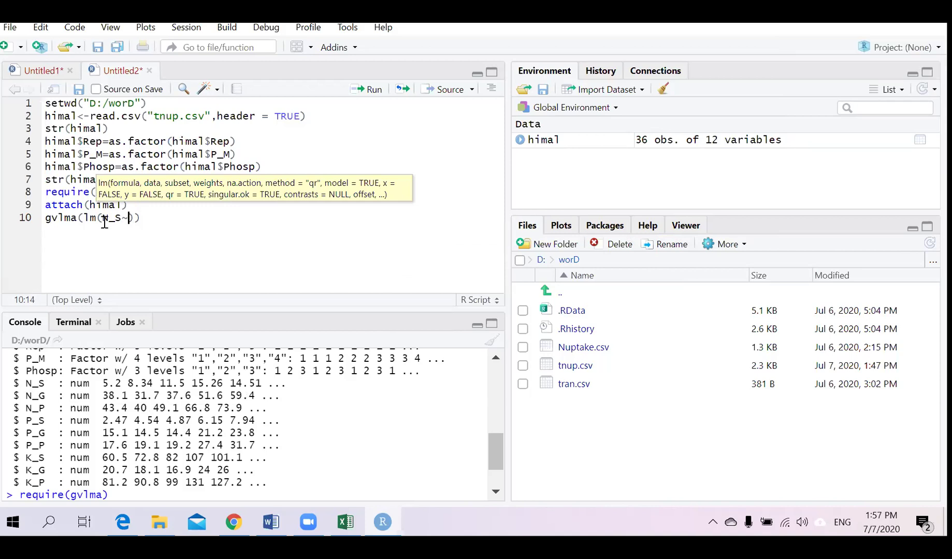
Add Rep+P_M+Phosp+ as the main-effect terms after N_S~ in the line 10 formula.
type("Reo")
key("BackSpace")
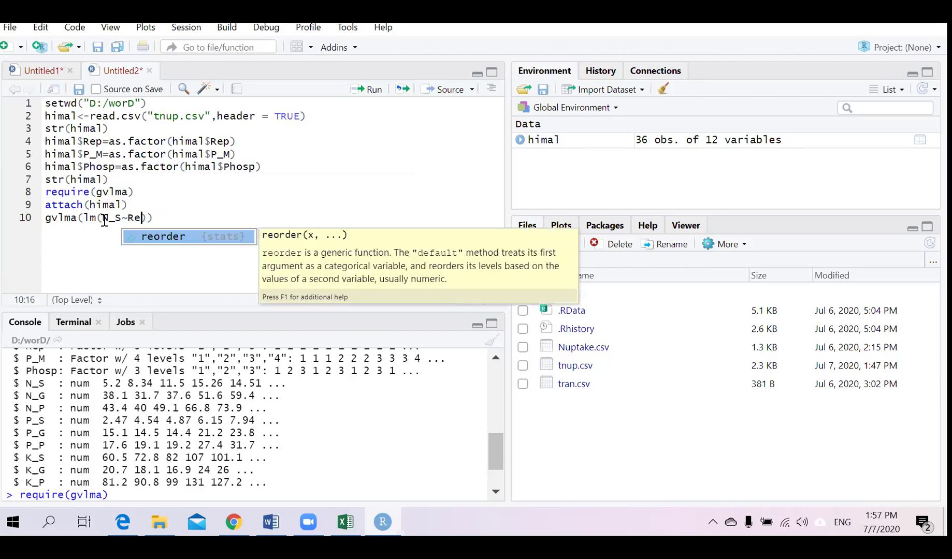
type("p")
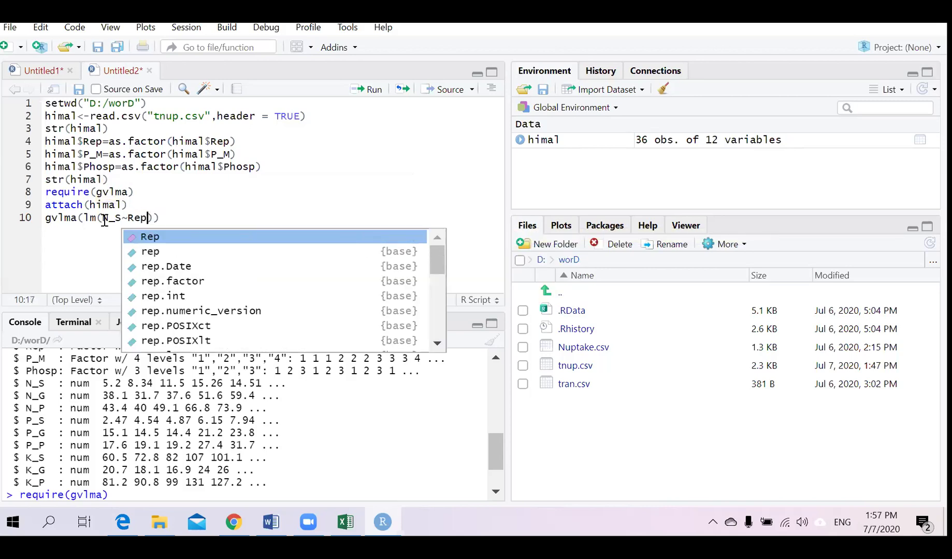
left_click(136, 237)
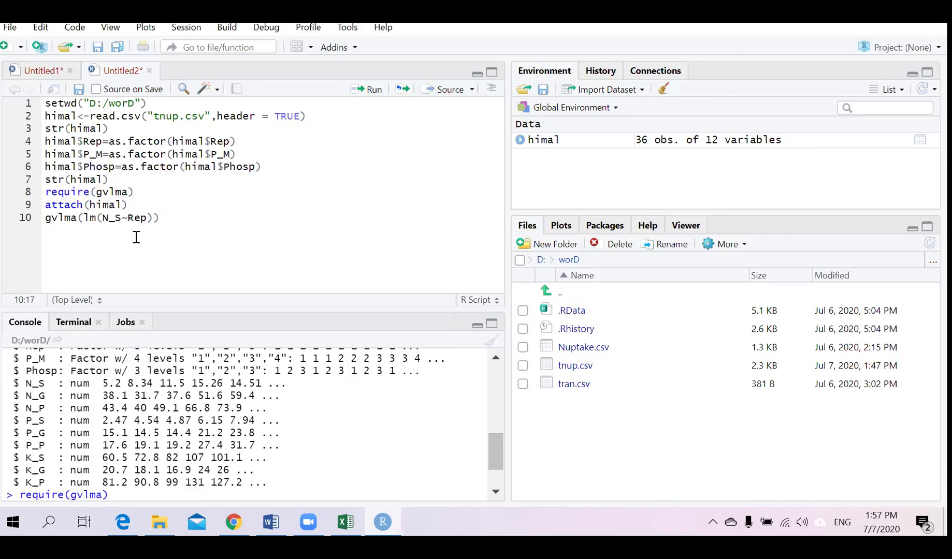
type("+")
type("P_M")
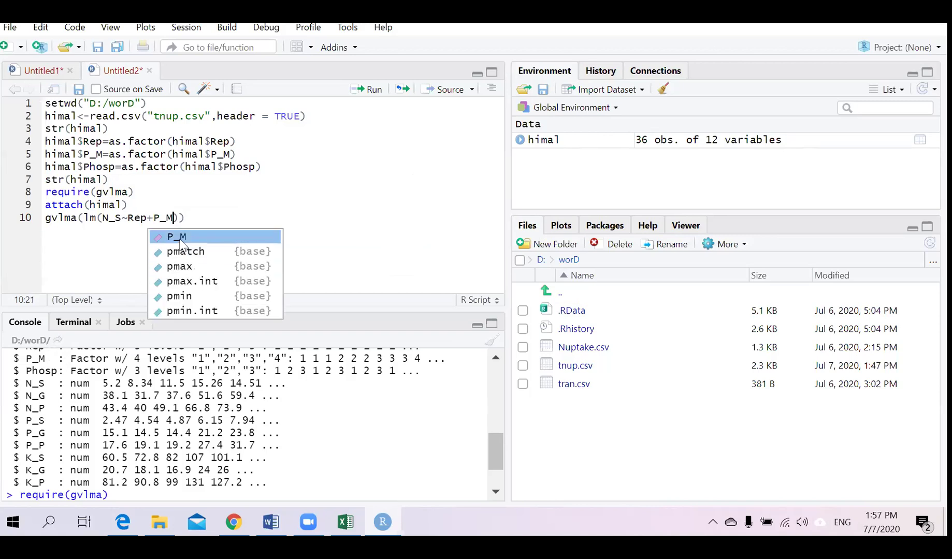
left_click(181, 239)
type("+")
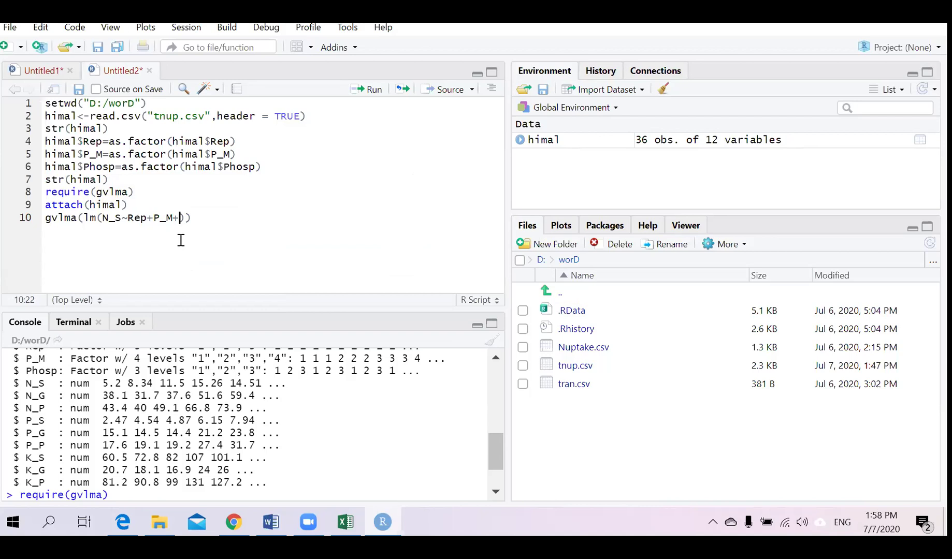
type("phos")
type("+")
type("Phos")
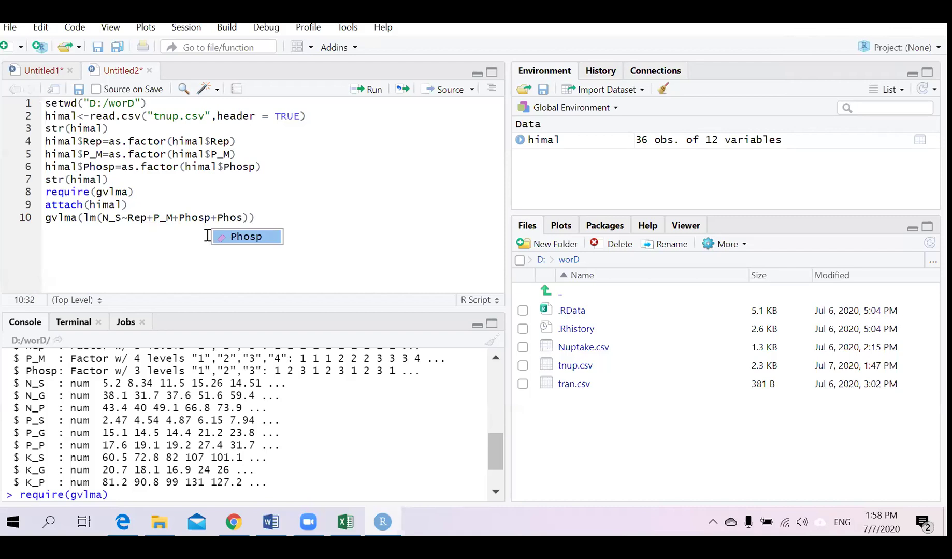
type("p")
key("BackSpace")
key("BackSpace")
key("BackSpace")
key("BackSpace")
key("BackSpace")
Complete the line 10 formula with the interaction term P_M*Phosp and run the gvlma assumption check.
type("P_")
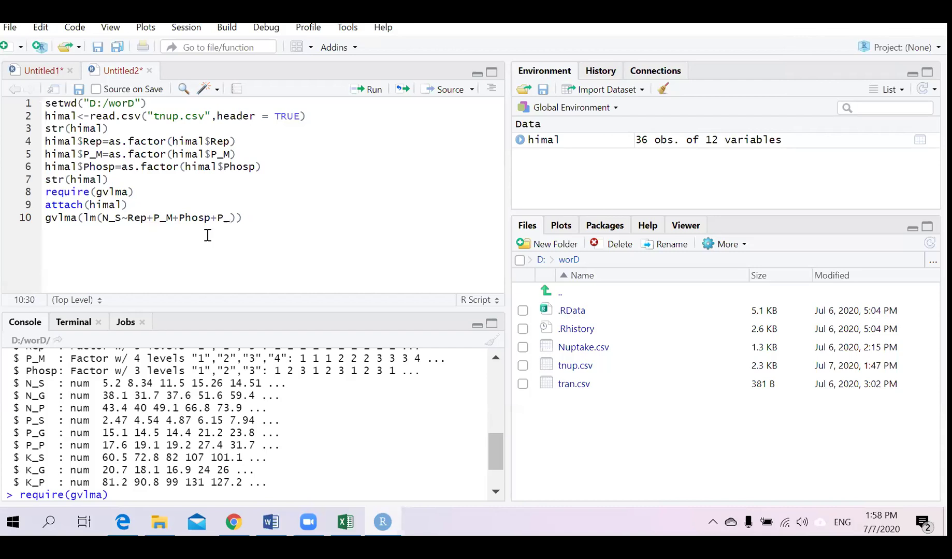
type("M")
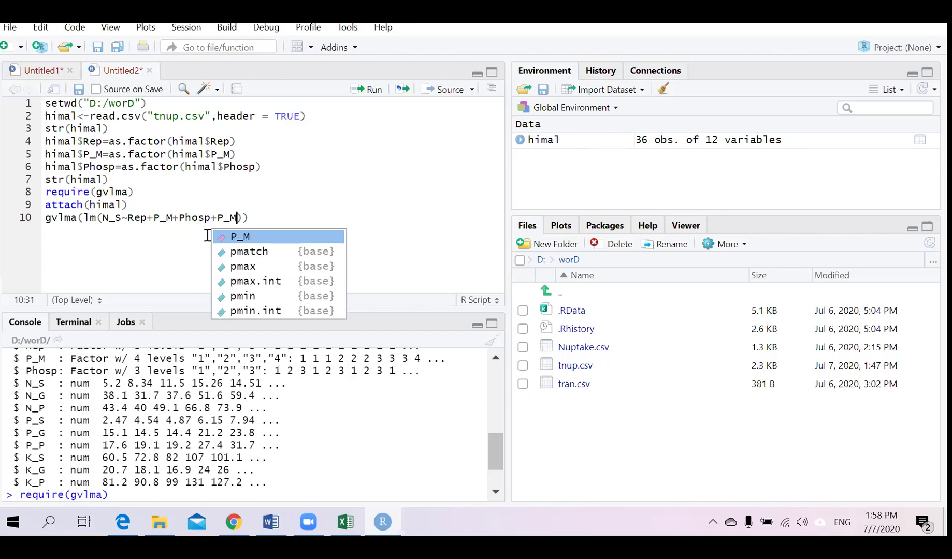
type("*")
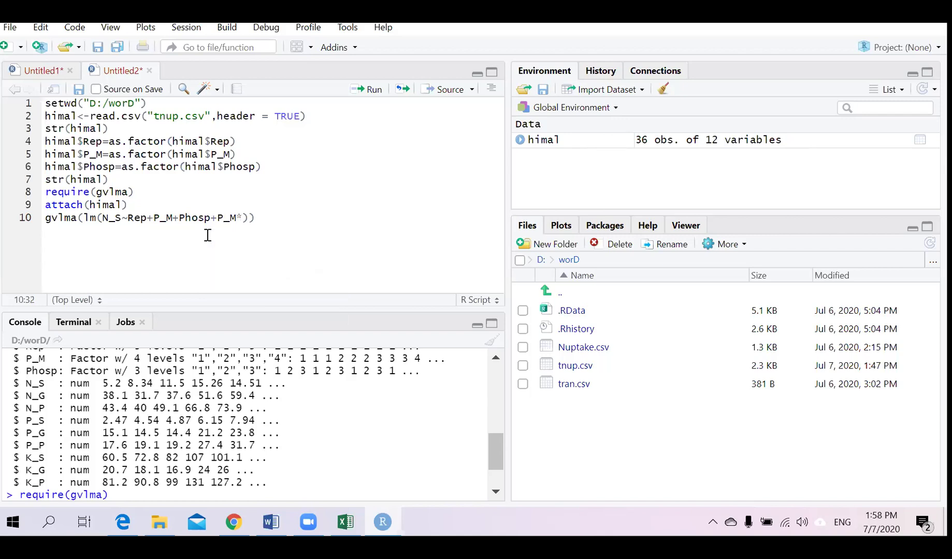
key("BackSpace")
type("*phosp")
key("Return")
key("ctrl+Return")
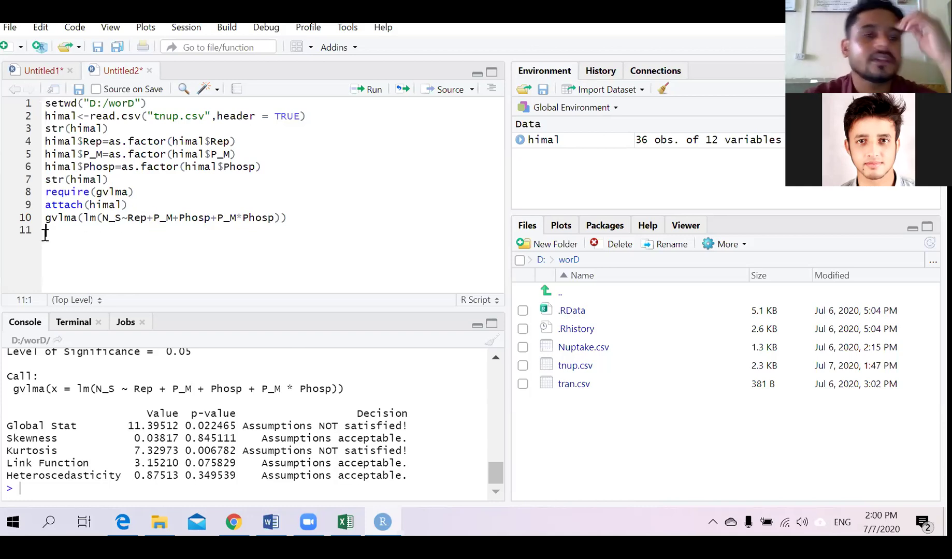
Switch to Excel and examine the Rep, P_M and Phosp factor columns and the N_S response column used in the line 10 formula.
left_click(119, 218)
left_click_drag(119, 218, 102, 218)
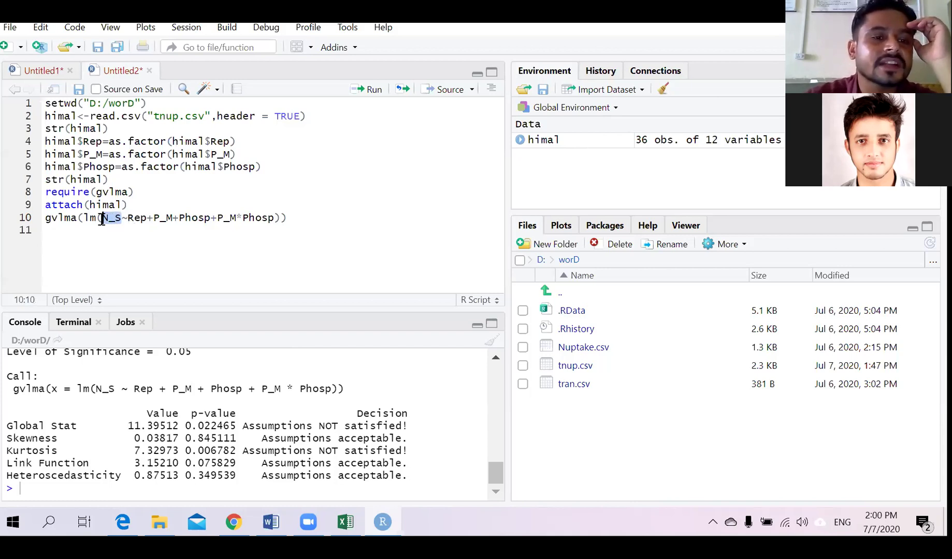
left_click(345, 522)
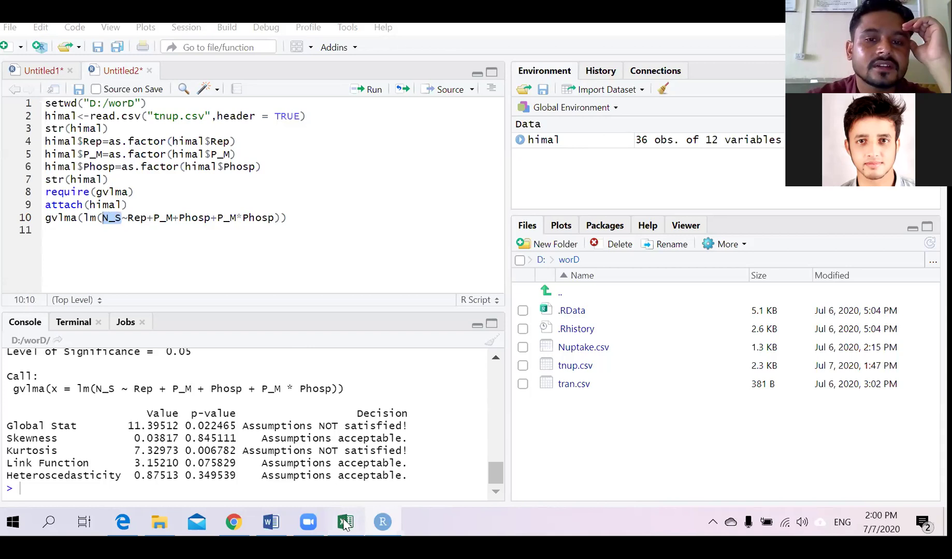
key("ctrl+a")
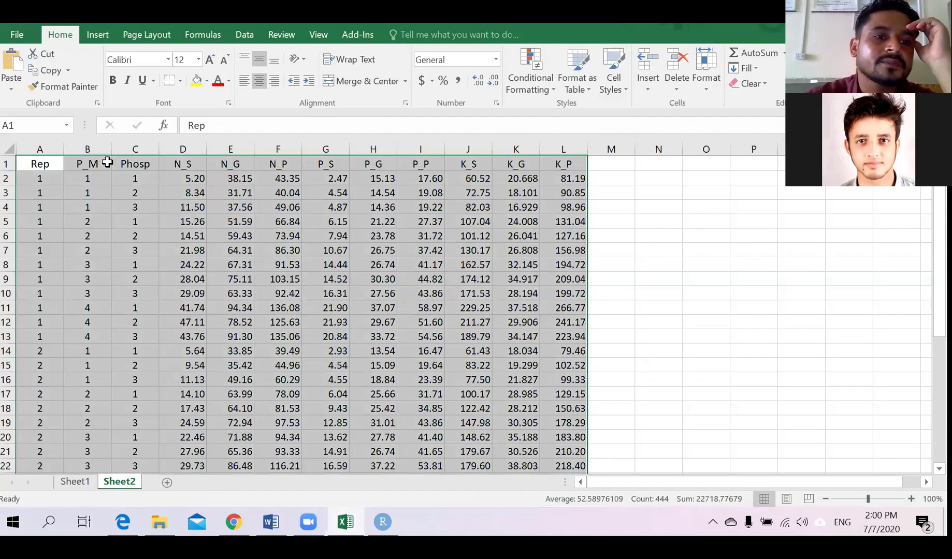
left_click(108, 162)
left_click(141, 166)
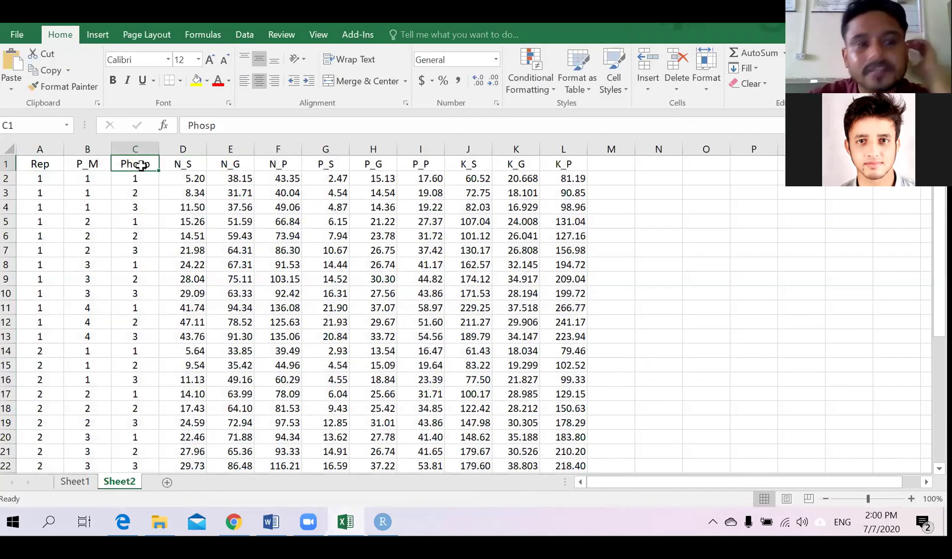
left_click(36, 148)
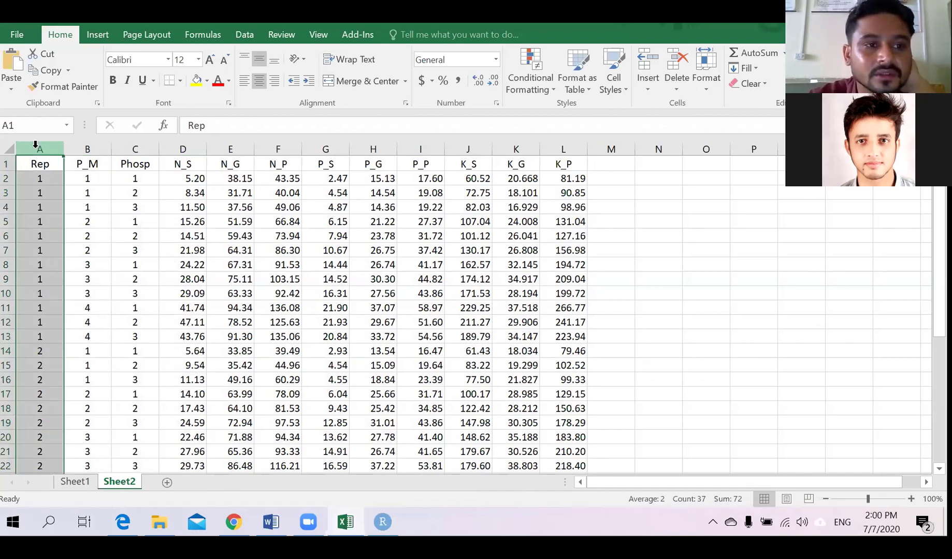
left_click(130, 149, "shift")
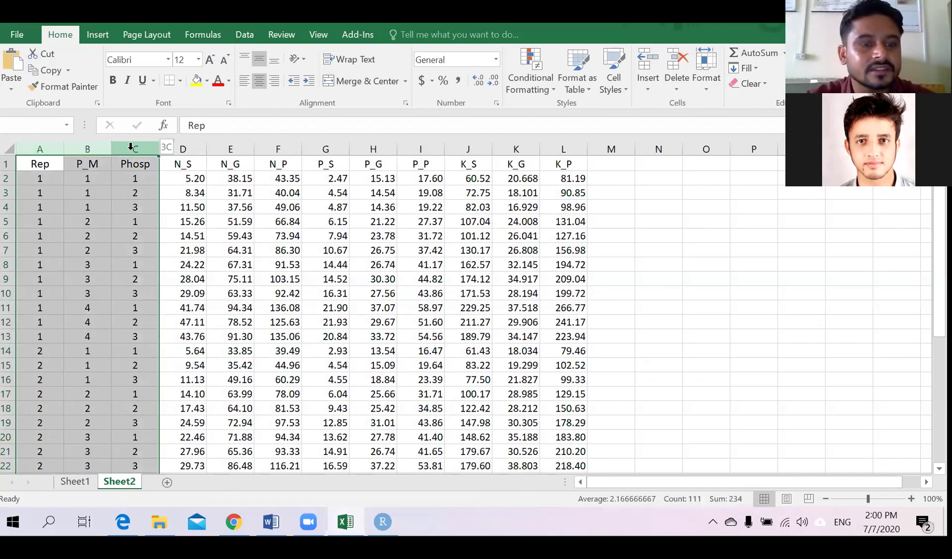
left_click(123, 217)
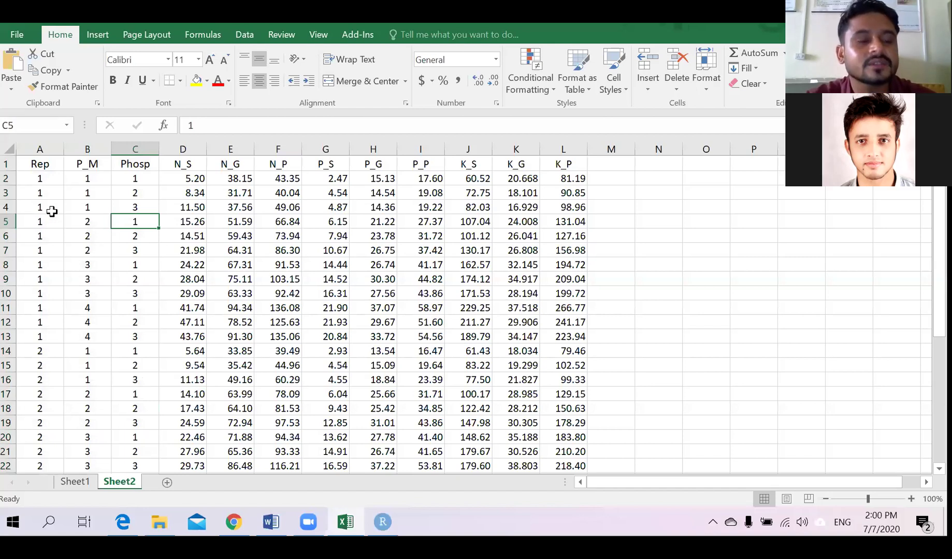
left_click(52, 211)
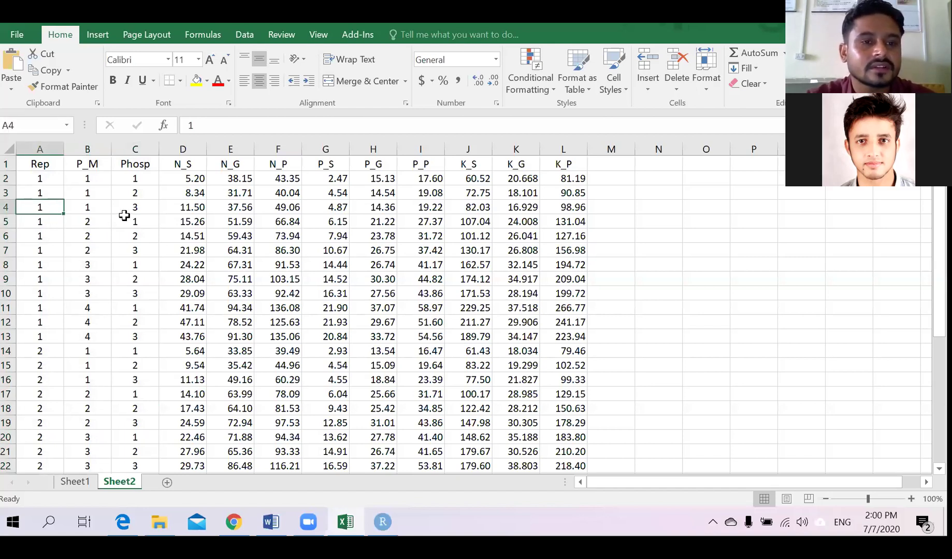
left_click(188, 147)
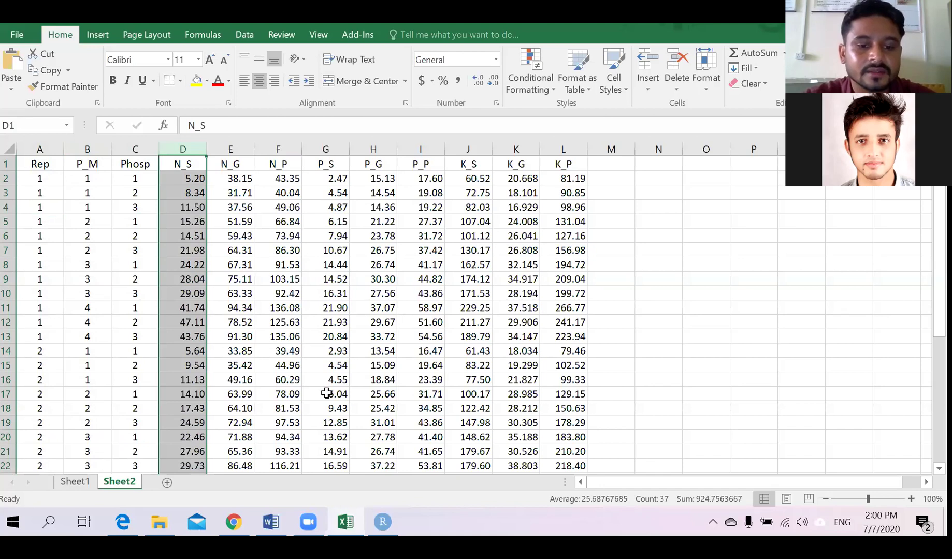
Return to RStudio, write boxplot(N_S) on line 11 and run it to plot the N_S data.
left_click(382, 522)
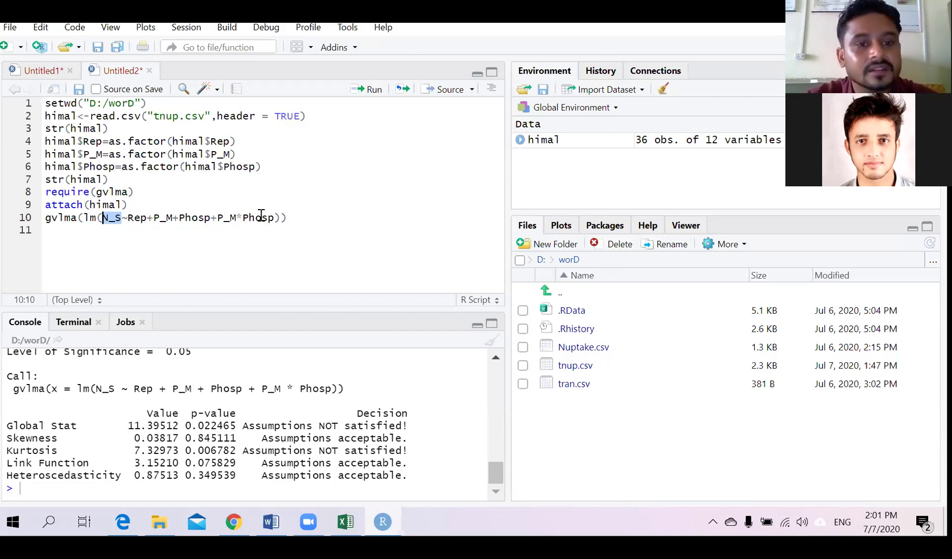
left_click(291, 216)
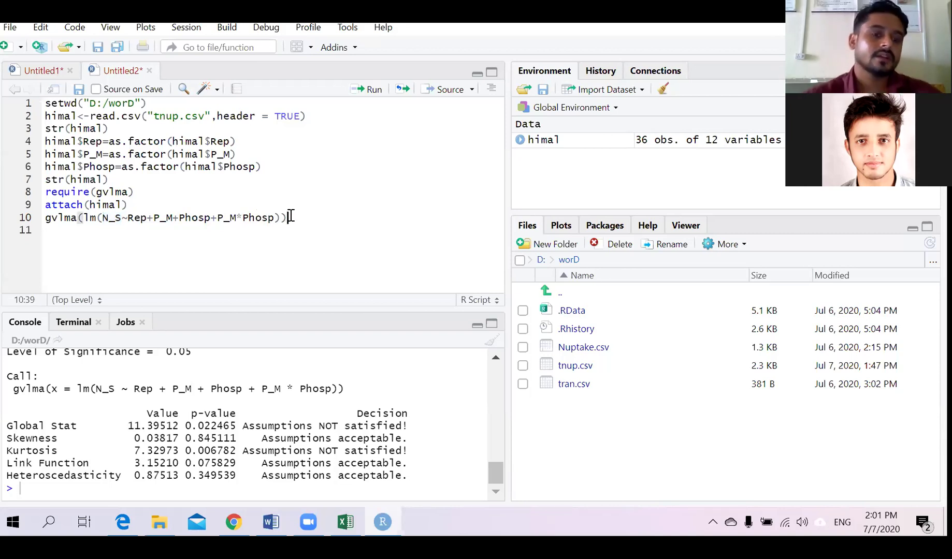
left_click(52, 229)
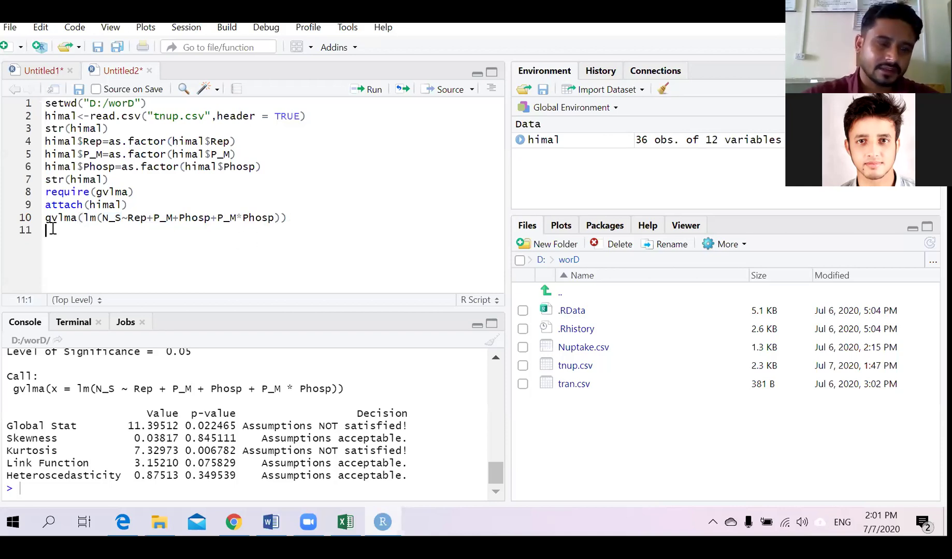
type("b")
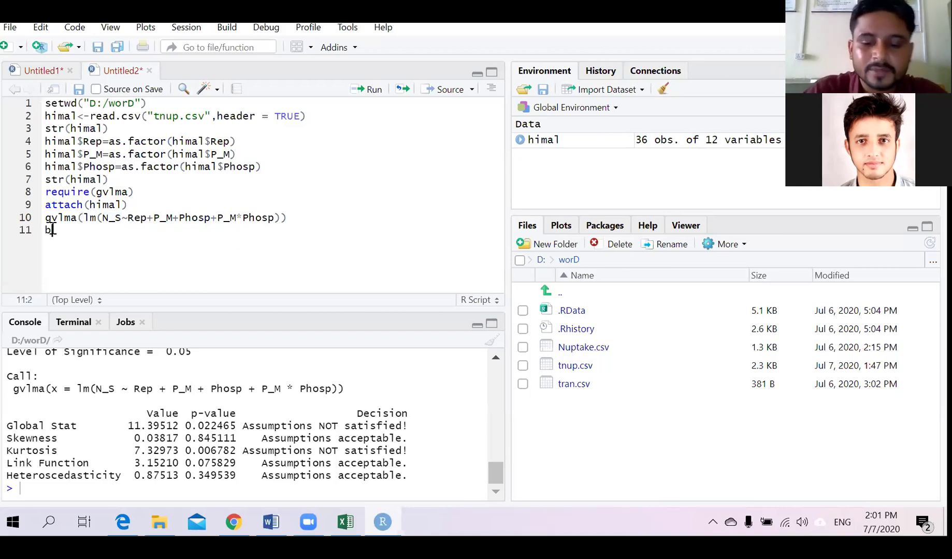
type("oxplot")
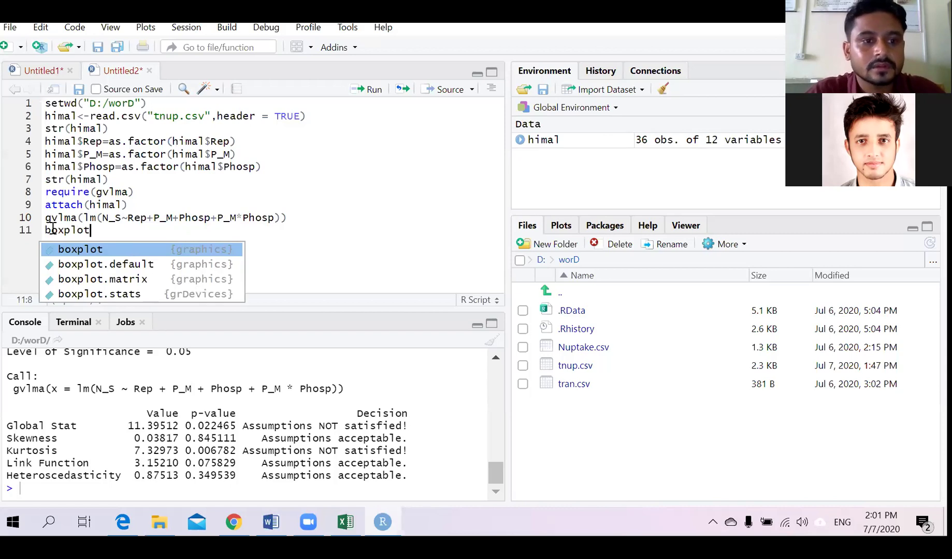
type("(")
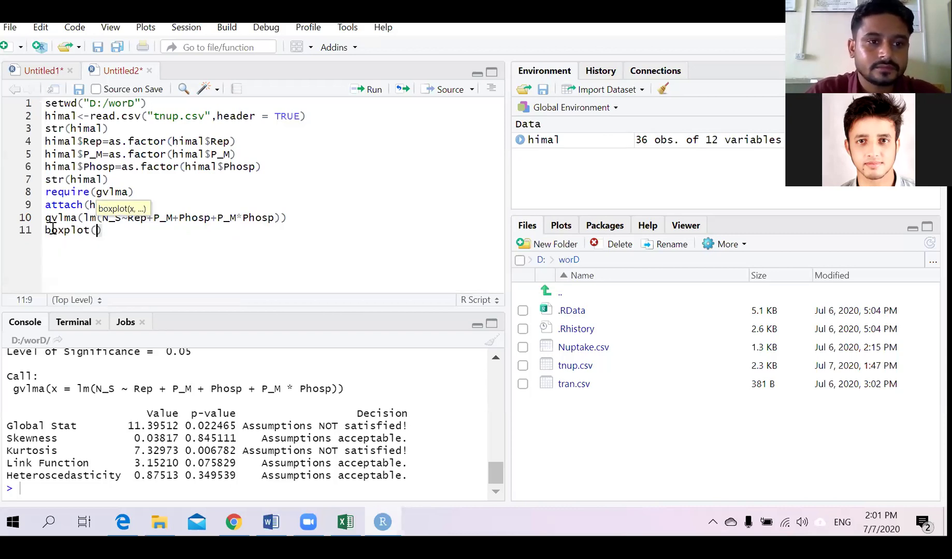
type("ra")
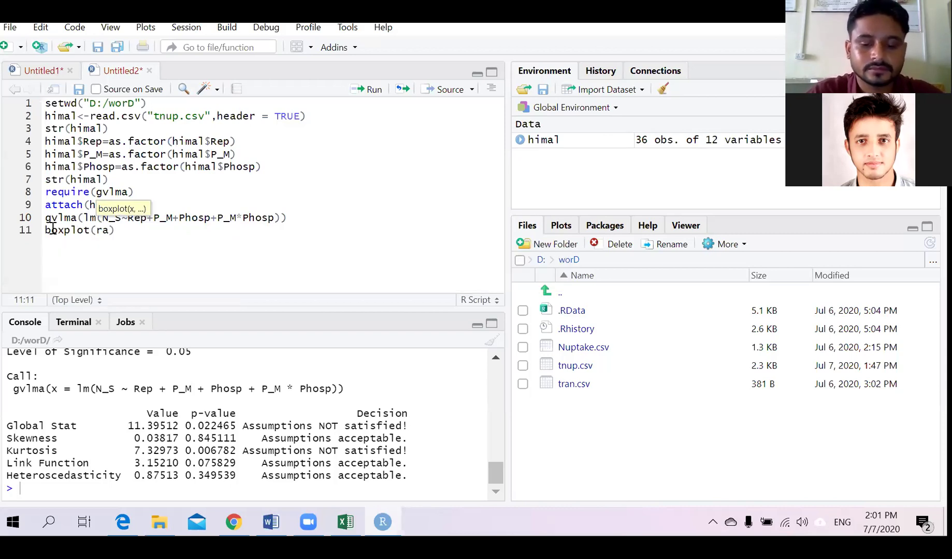
key("BackSpace")
key("BackSpace")
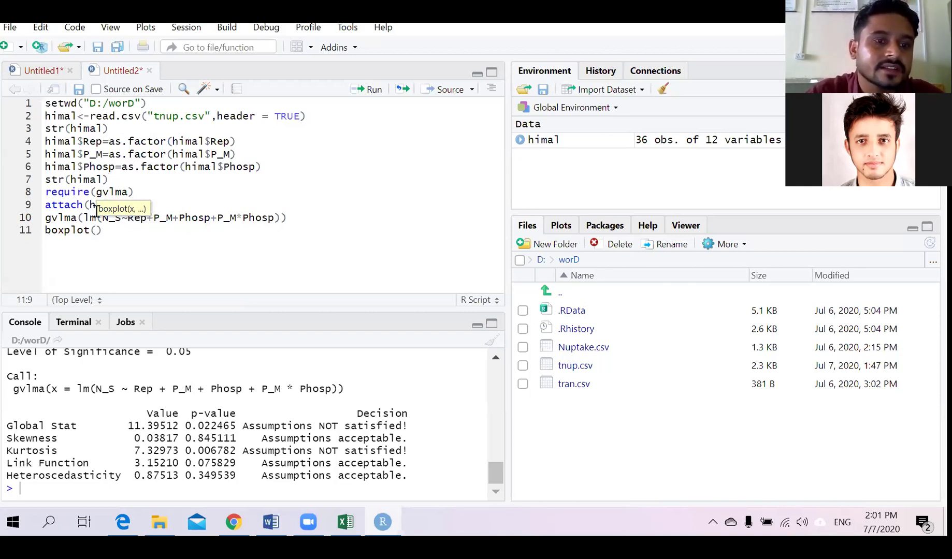
type("N_S")
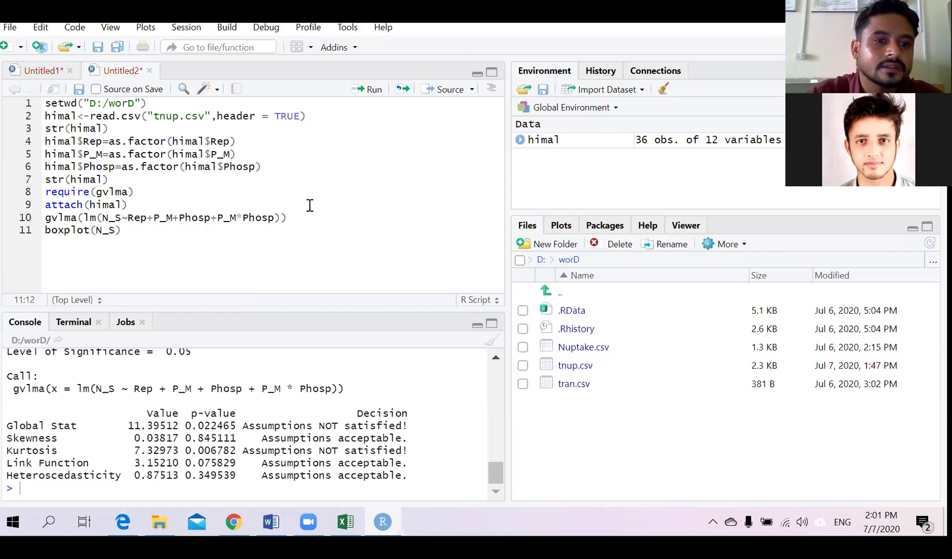
key("ctrl+Return")
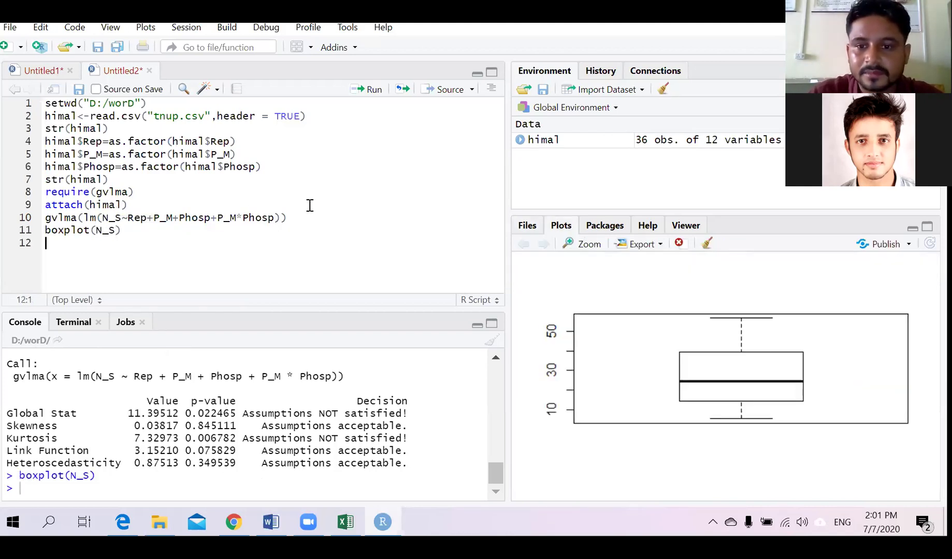
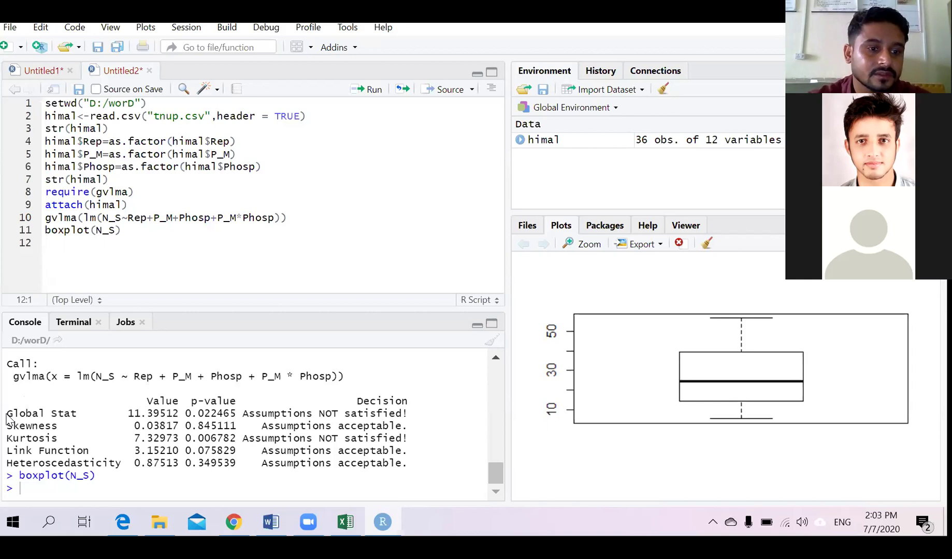
Write require(agricolae) on line 12 and run it twice to load the package.
left_click_drag(7, 417, 413, 433)
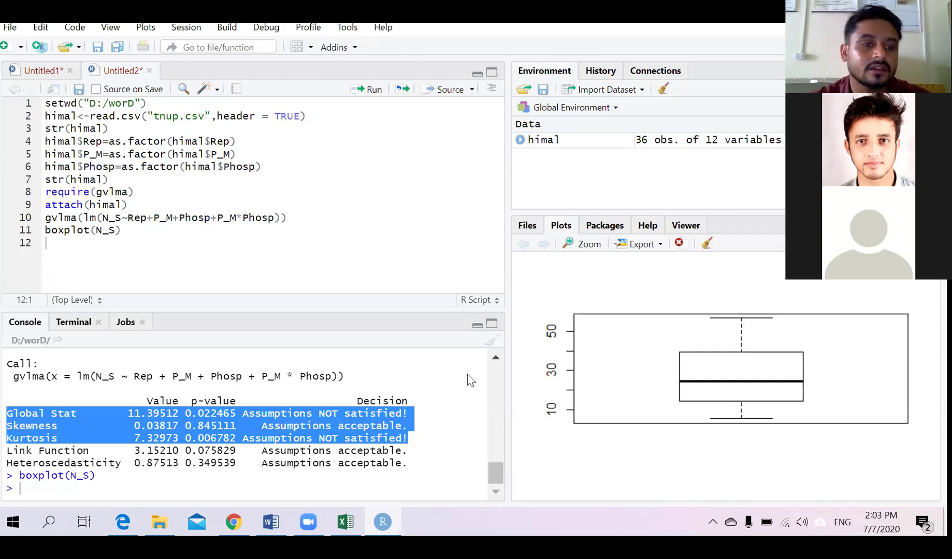
left_click(60, 243)
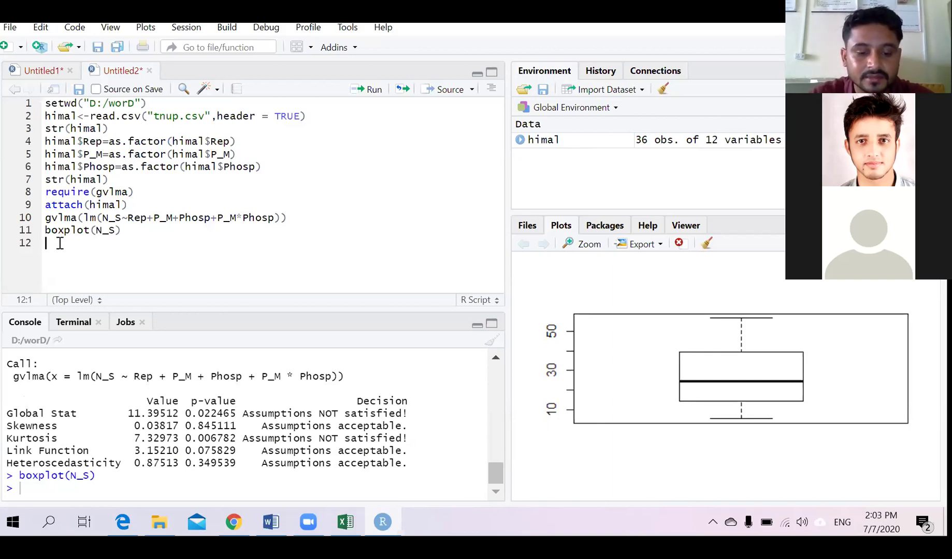
type("re")
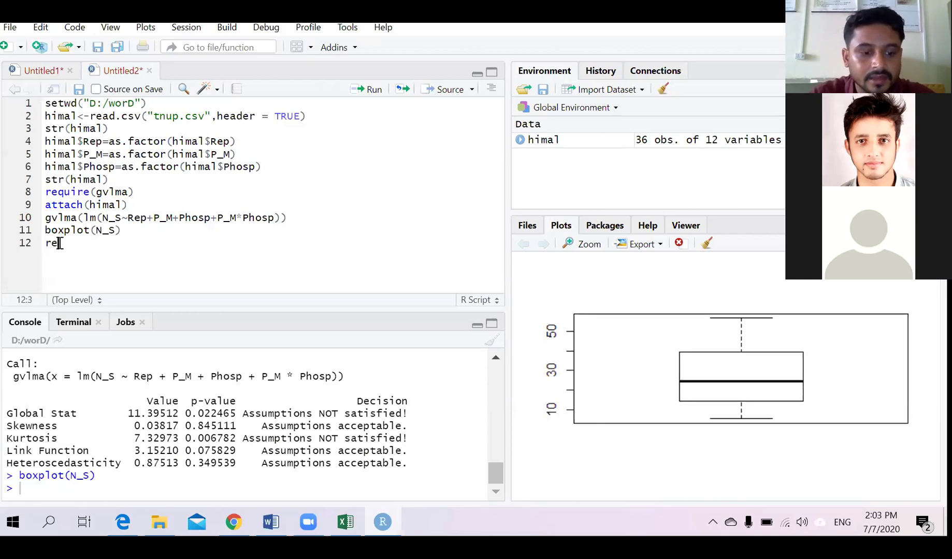
type("quire")
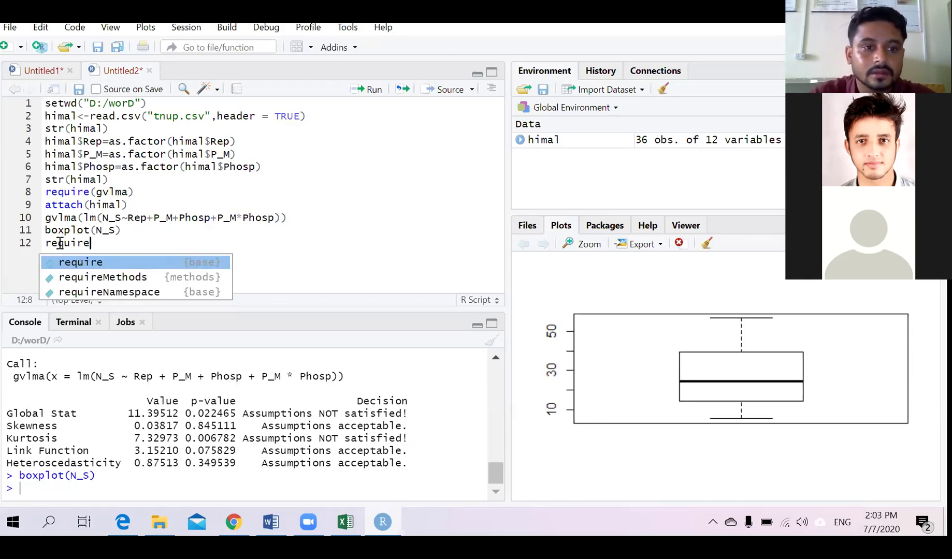
type("(agrico")
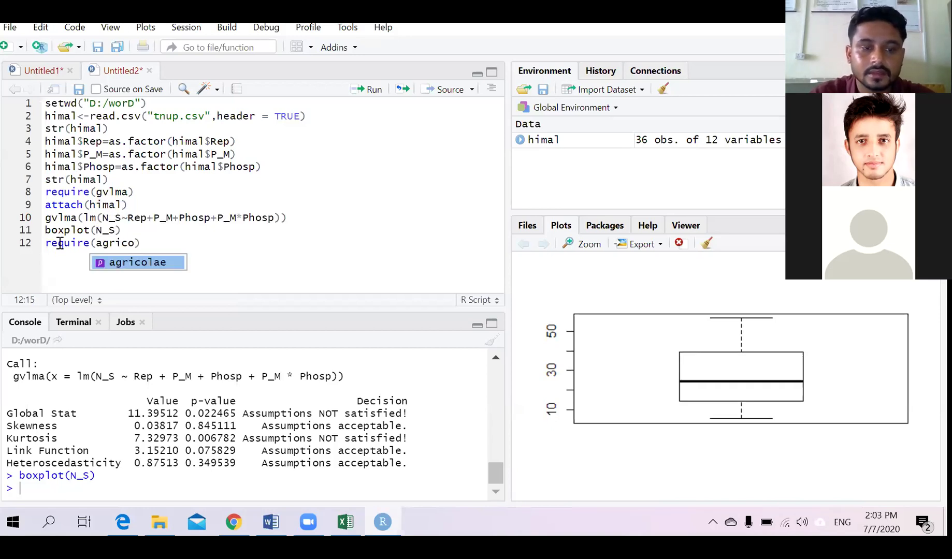
key("Tab")
key("ctrl+Return")
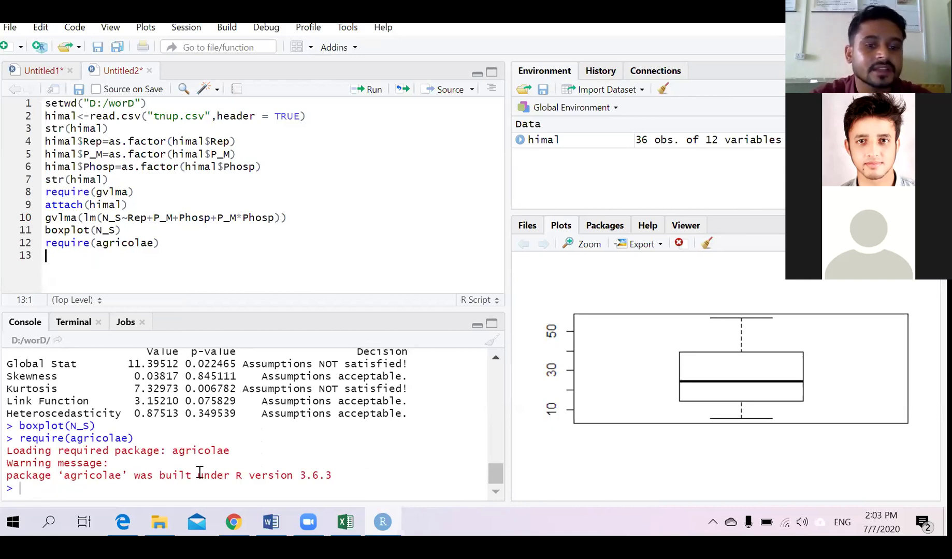
left_click(71, 243)
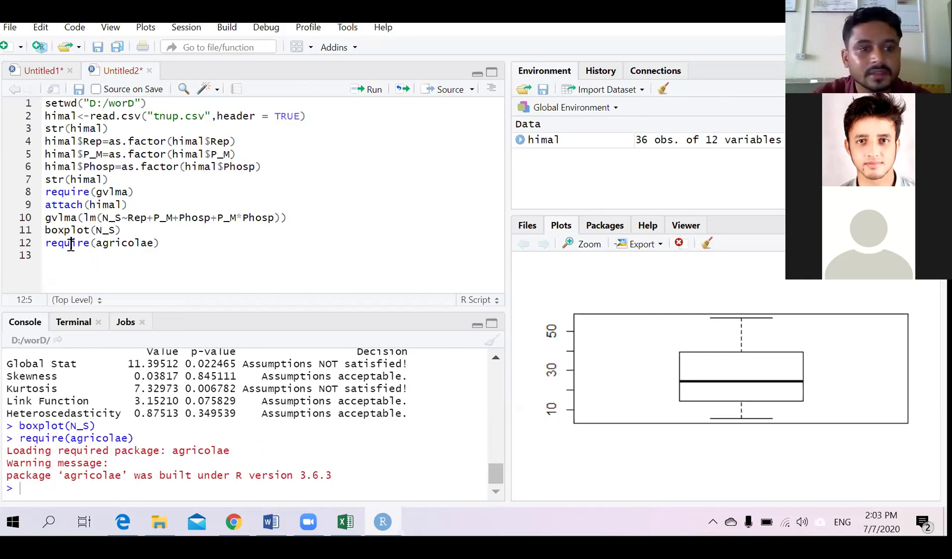
key("ctrl+Return")
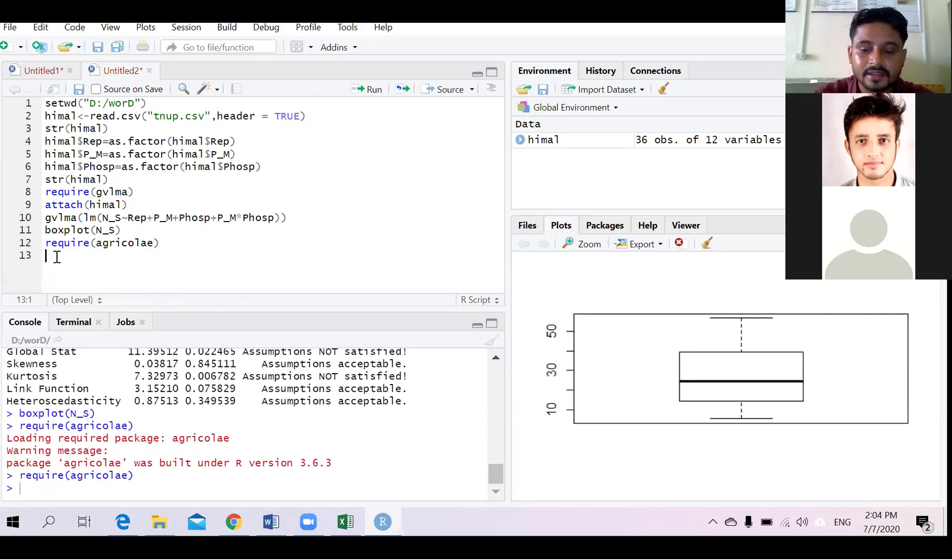
Begin line 13 by assigning an anova() call to ano_out, referring to the model formula on line 10.
type("a")
key("BackSpace")
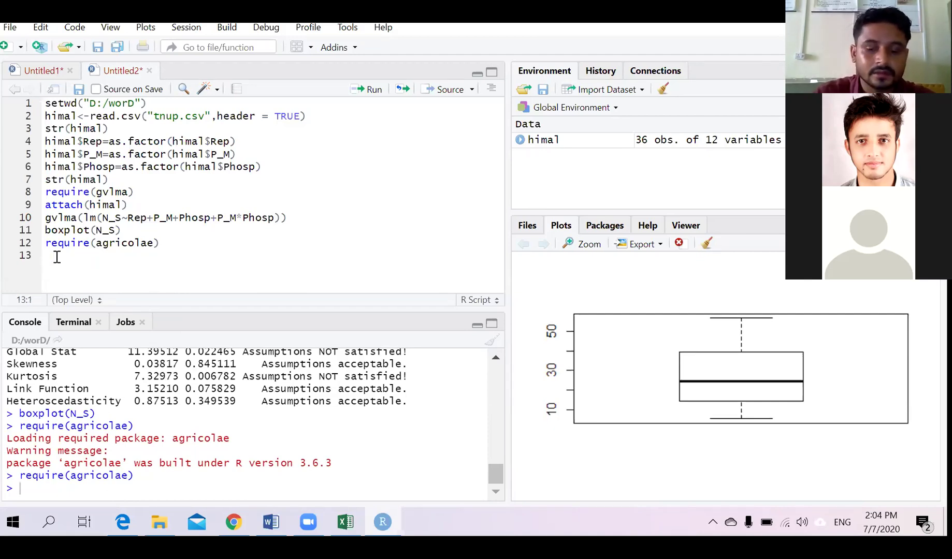
type("ano")
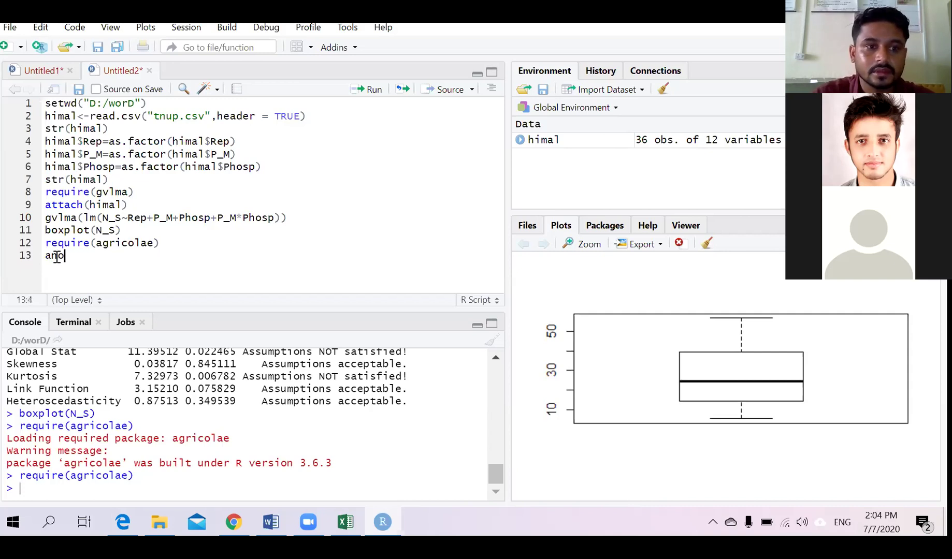
type("_out")
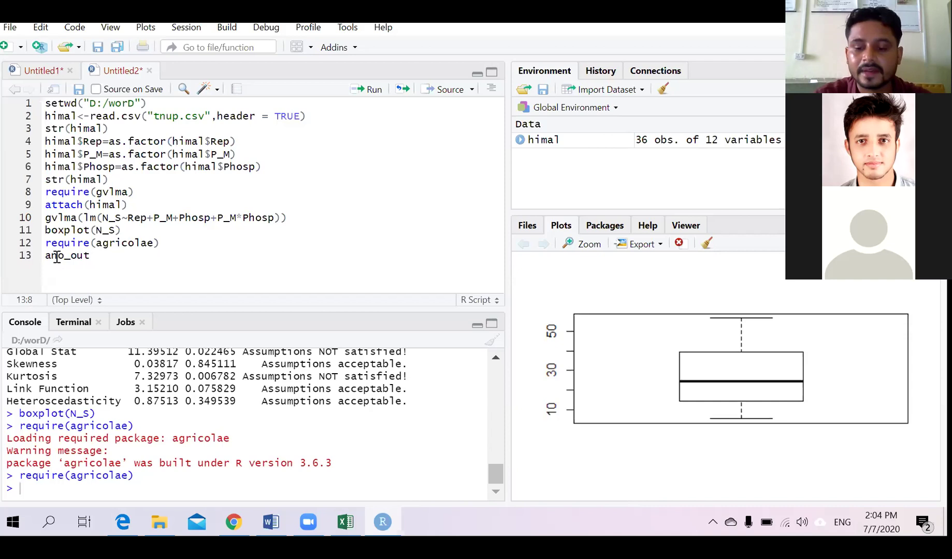
type("<-")
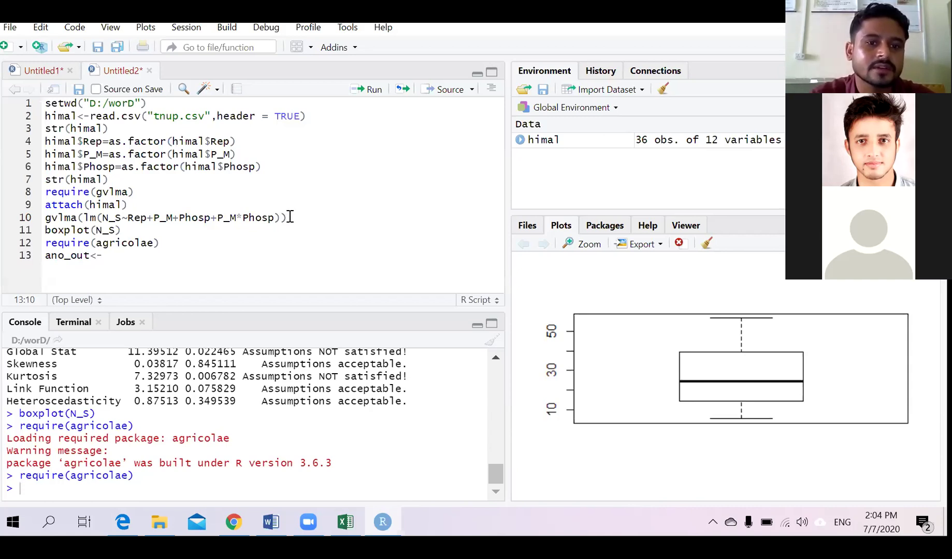
left_click_drag(288, 218, 122, 229)
key("shift+Up")
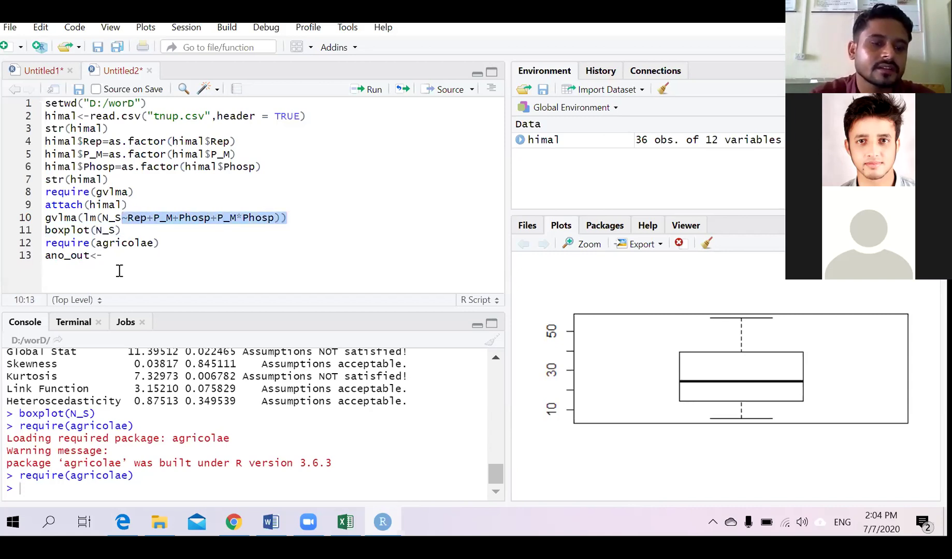
left_click(117, 261)
type("amova")
key("Return")
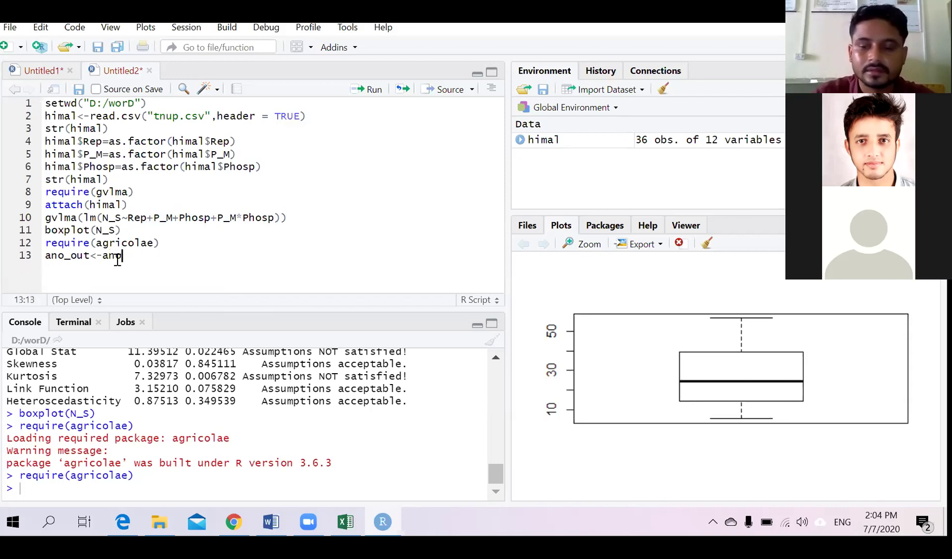
type("va(")
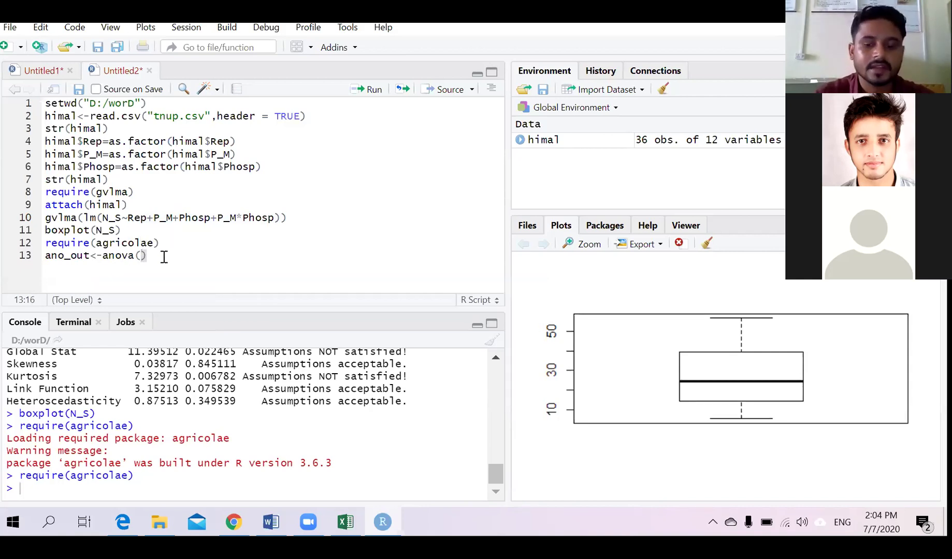
Fill the anova() call on line 13 with the linear model lm(N_S~Rep+P_M+Phosp).
type("lm(")
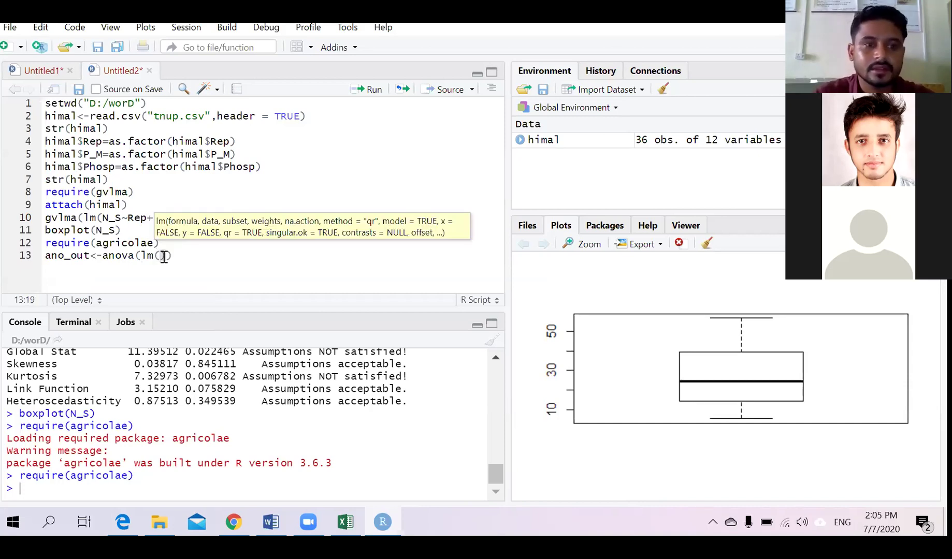
type("N")
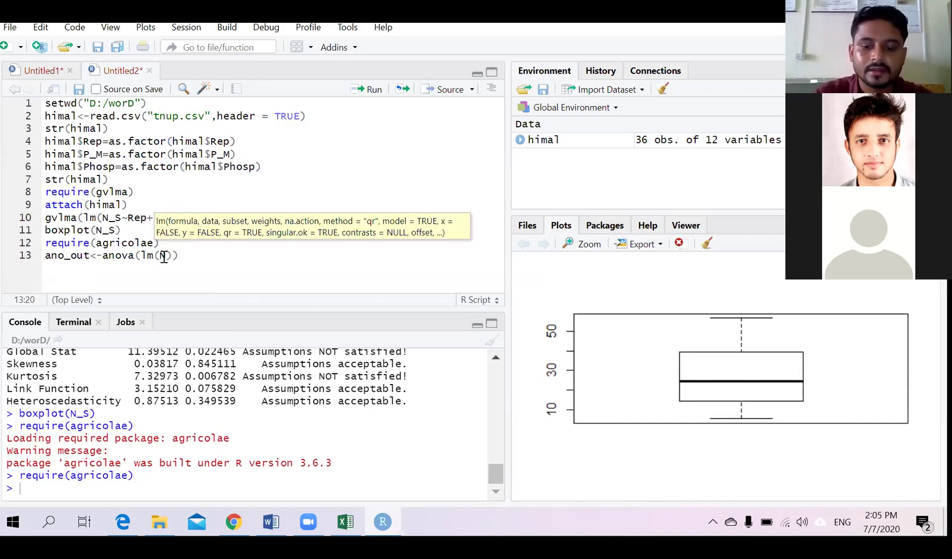
type("_S")
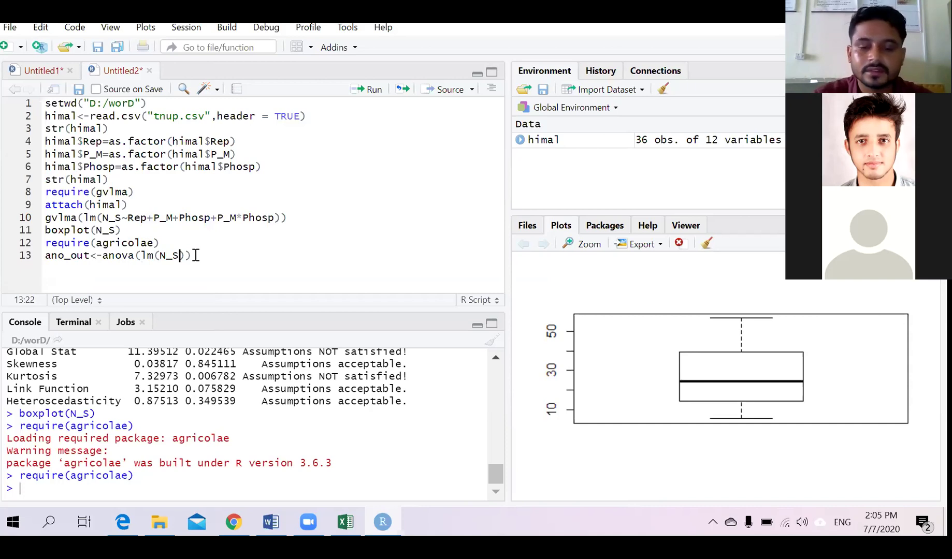
type("~")
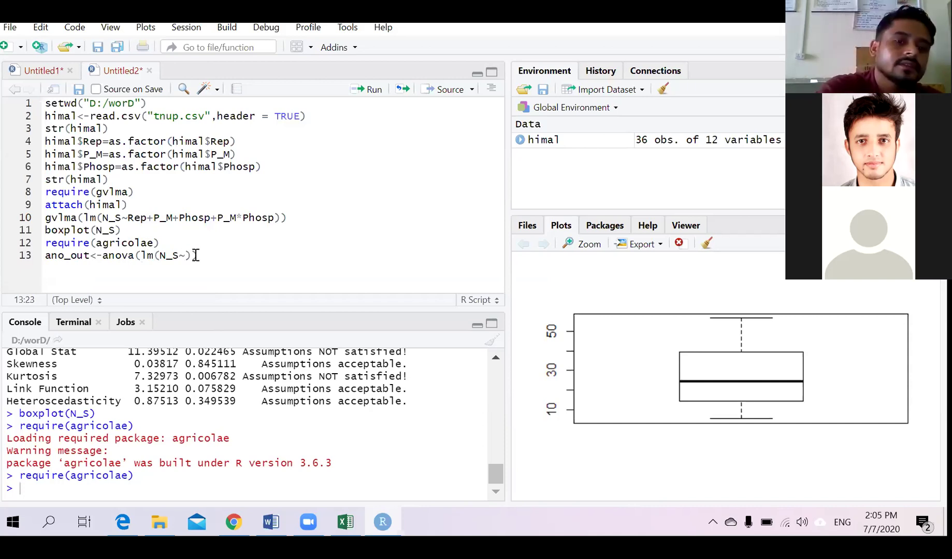
type("Rep")
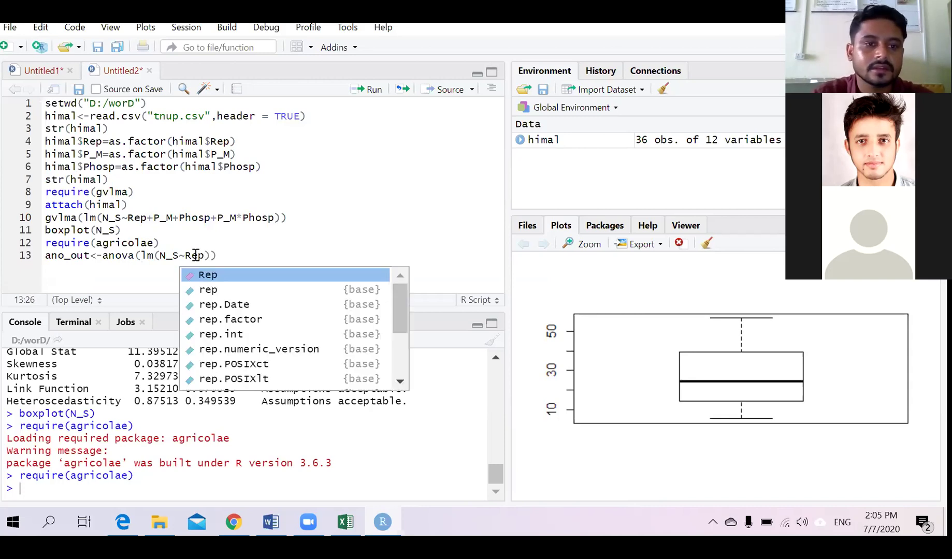
key("Escape")
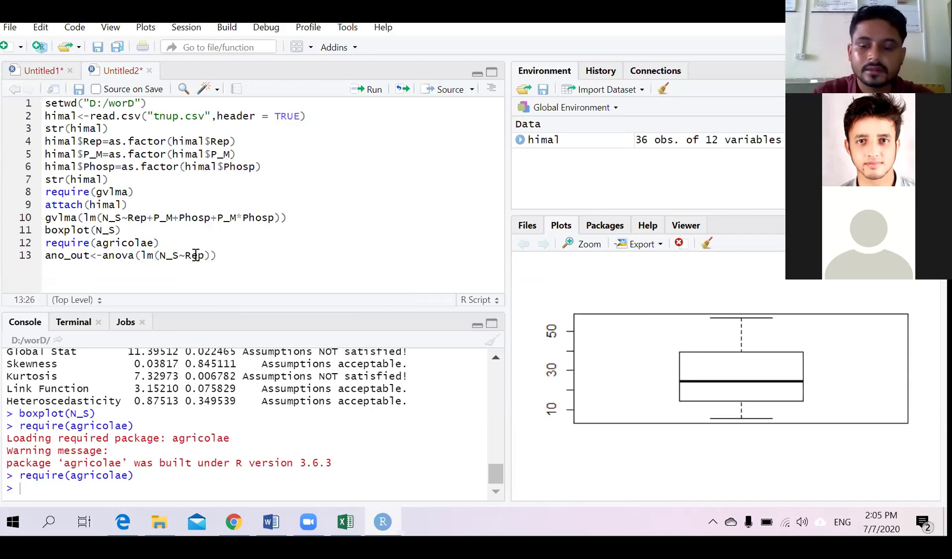
type("+")
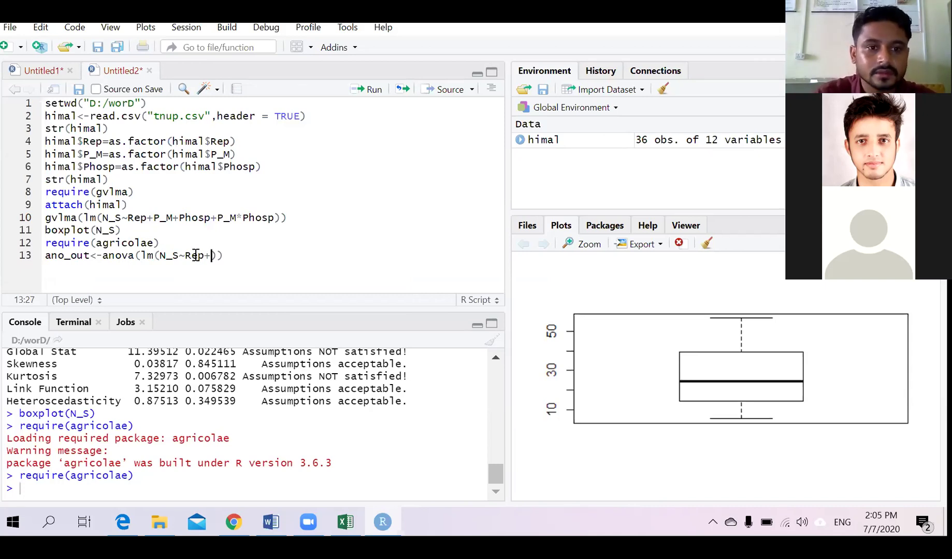
type("P_M")
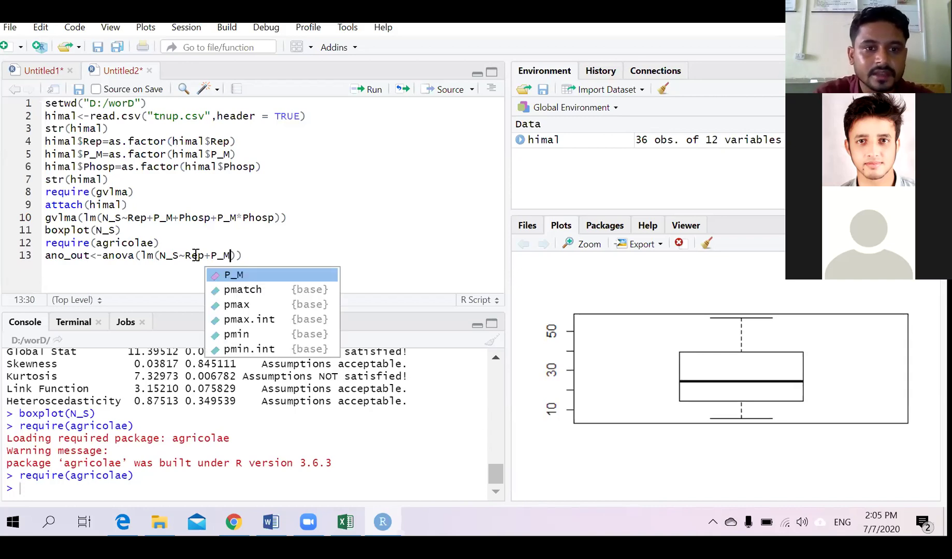
key("Escape")
type("+")
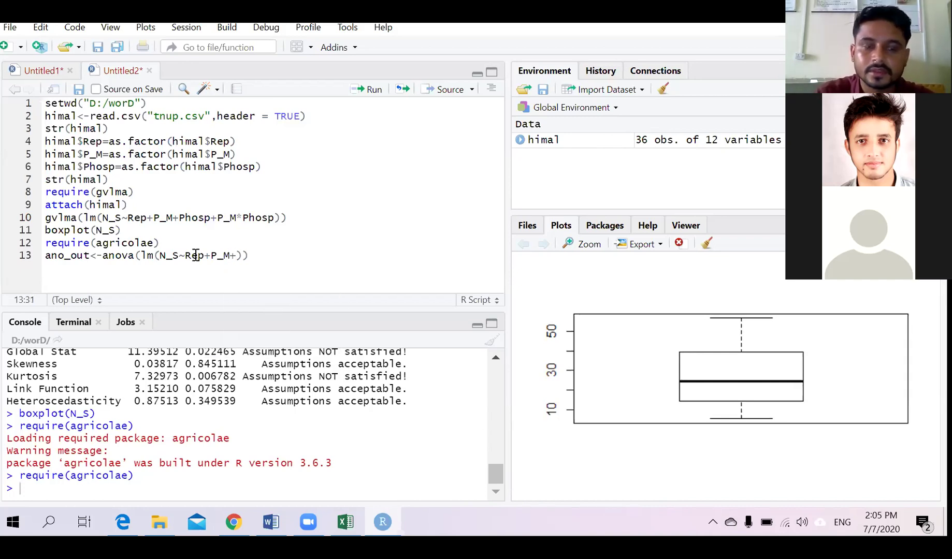
type("phos")
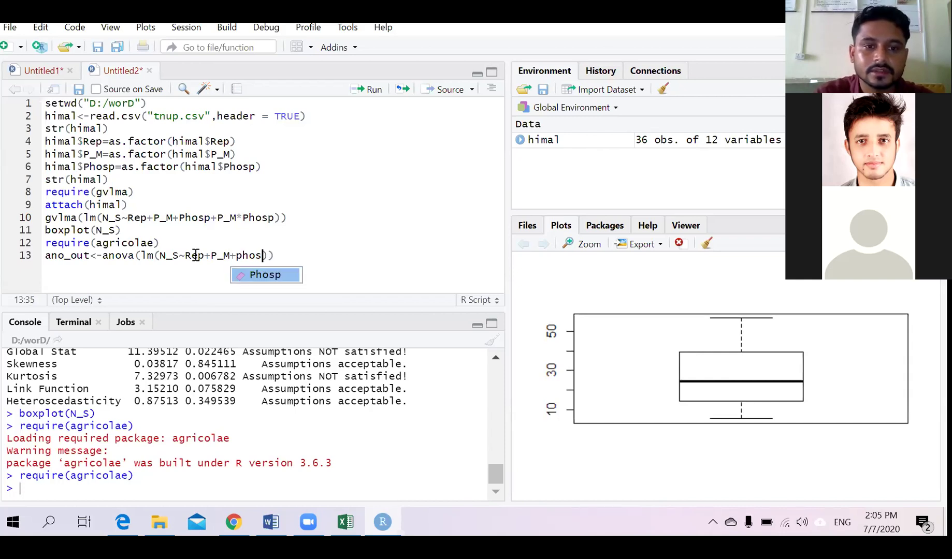
key("Tab")
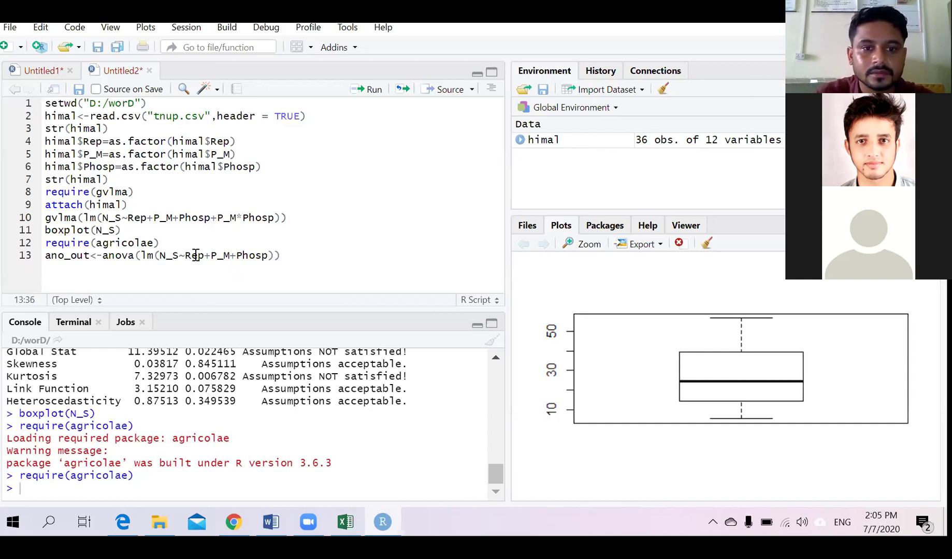
Add the interaction term P_M*Phosp to the line 13 formula and run the line.
type("+")
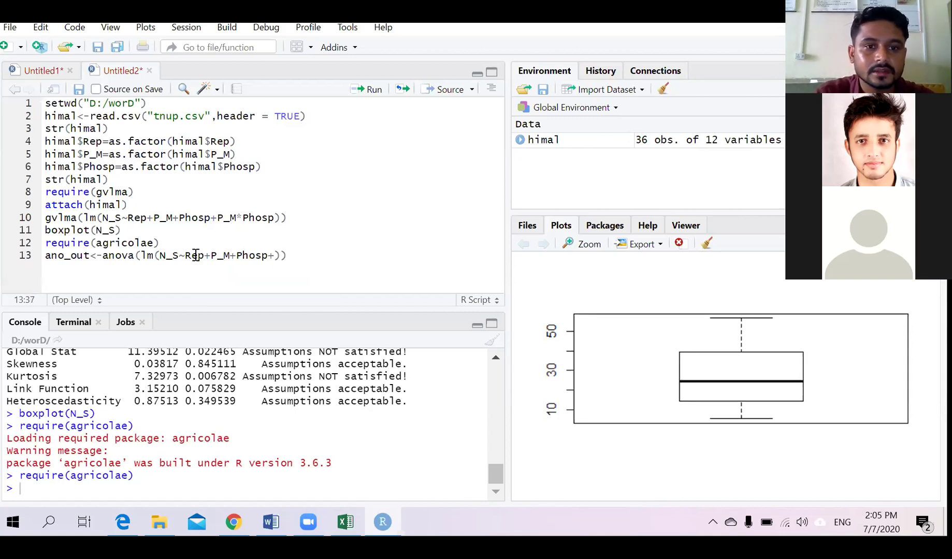
type("P")
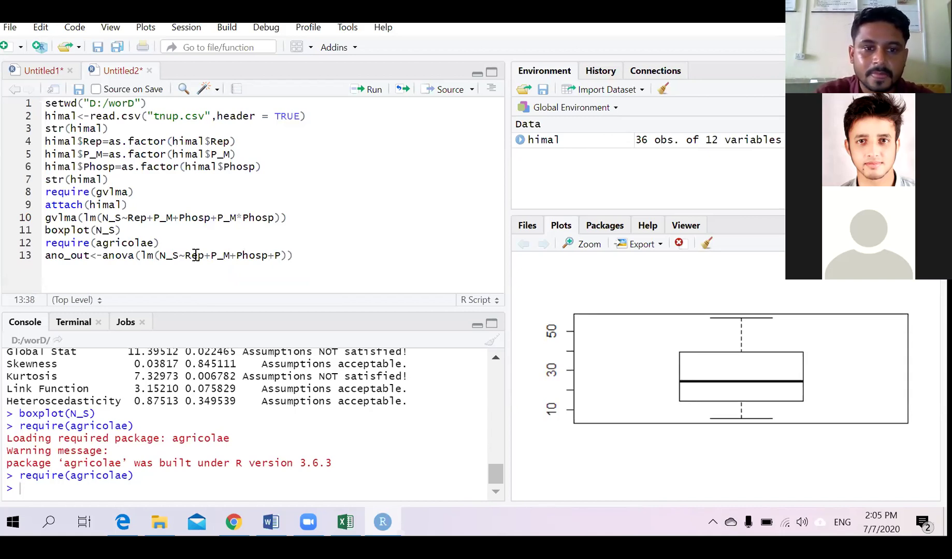
type("M")
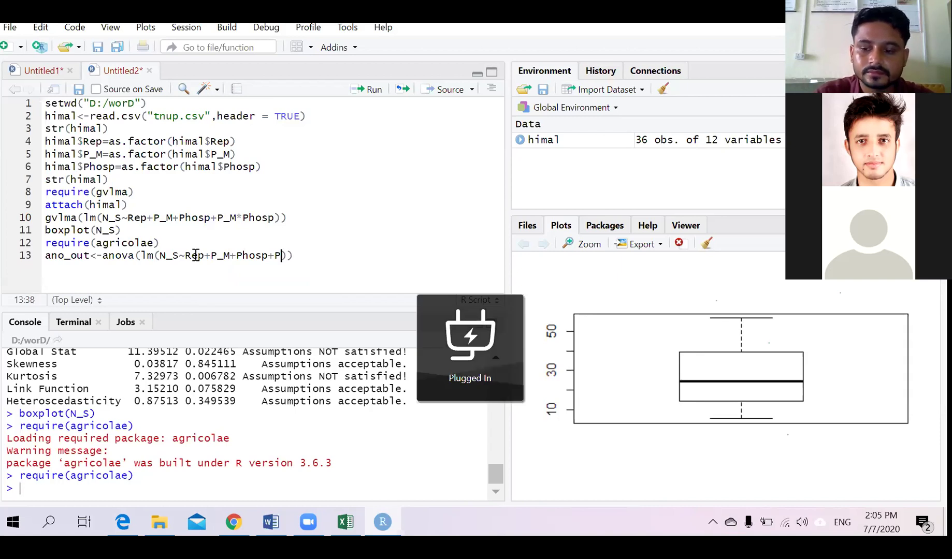
type("_")
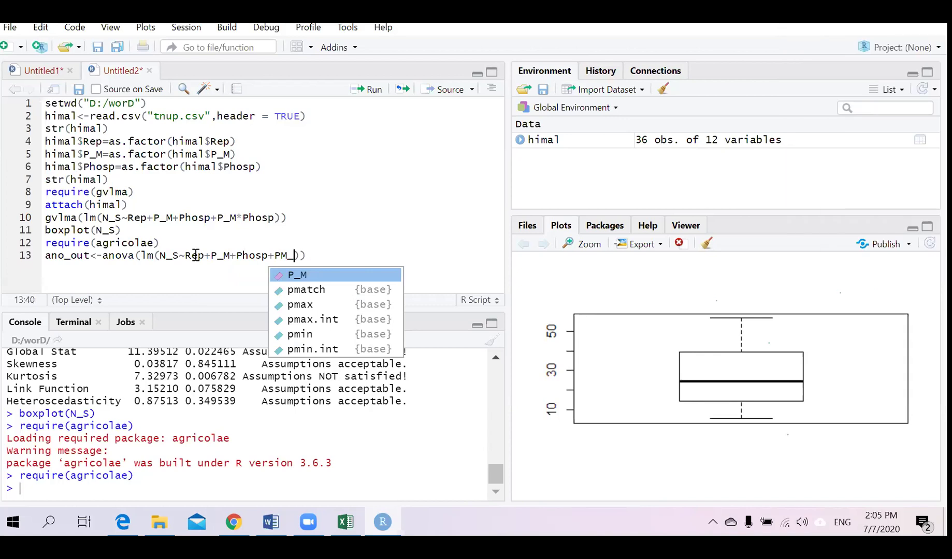
key("Return")
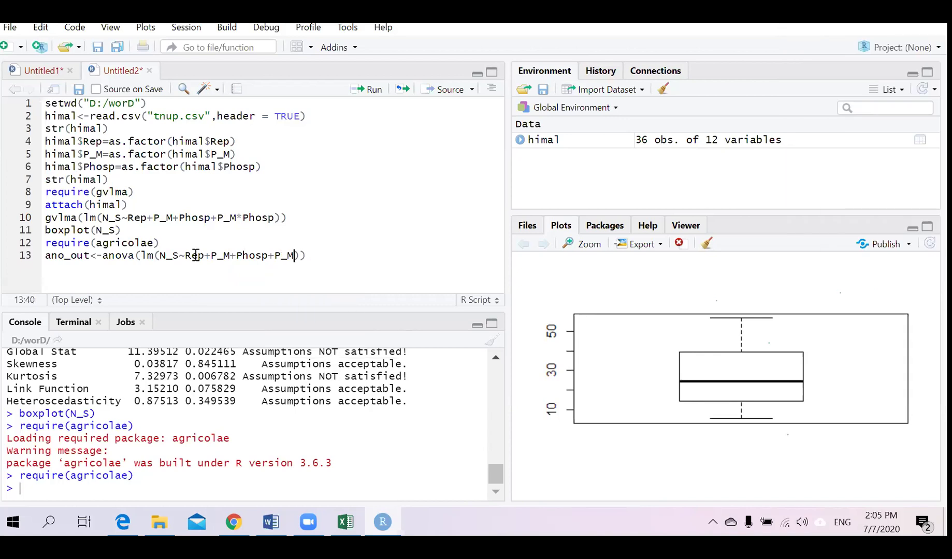
type("*phosp")
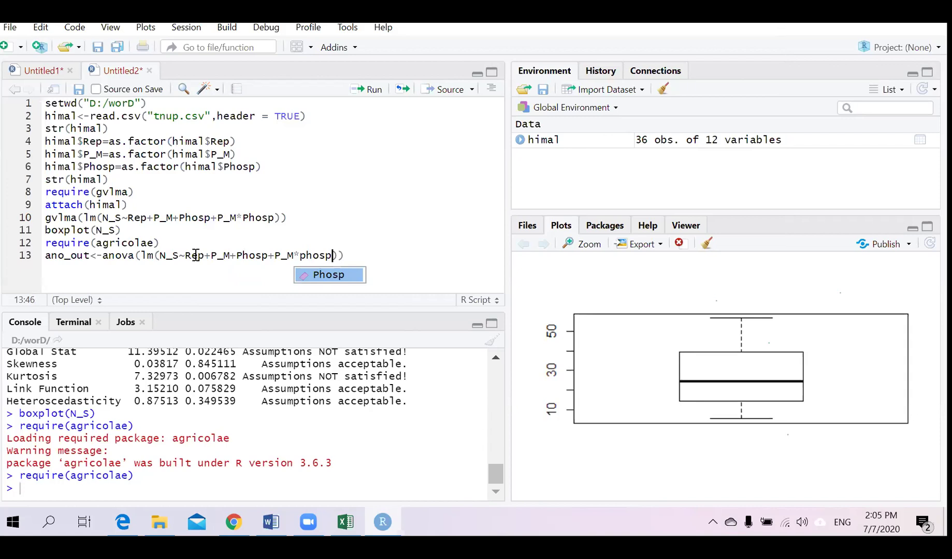
key("Return")
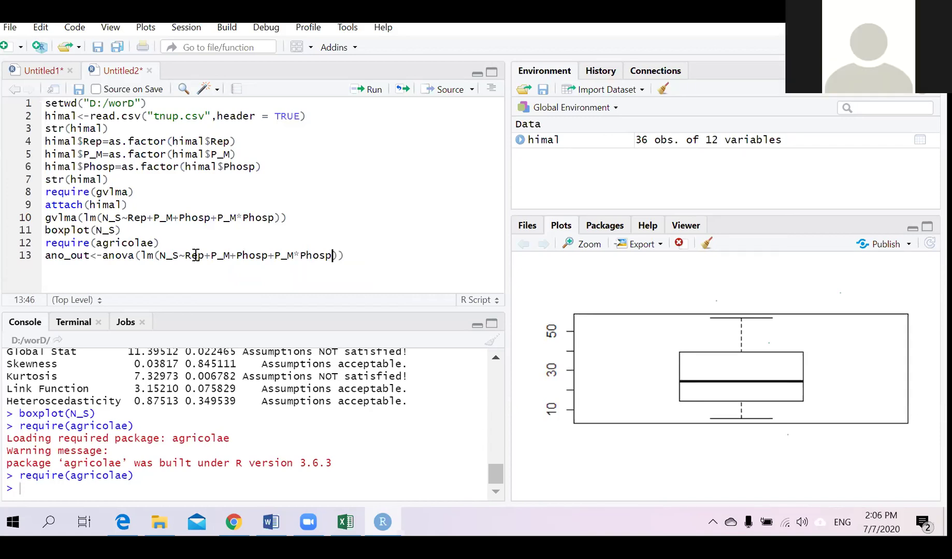
key("ctrl+Return")
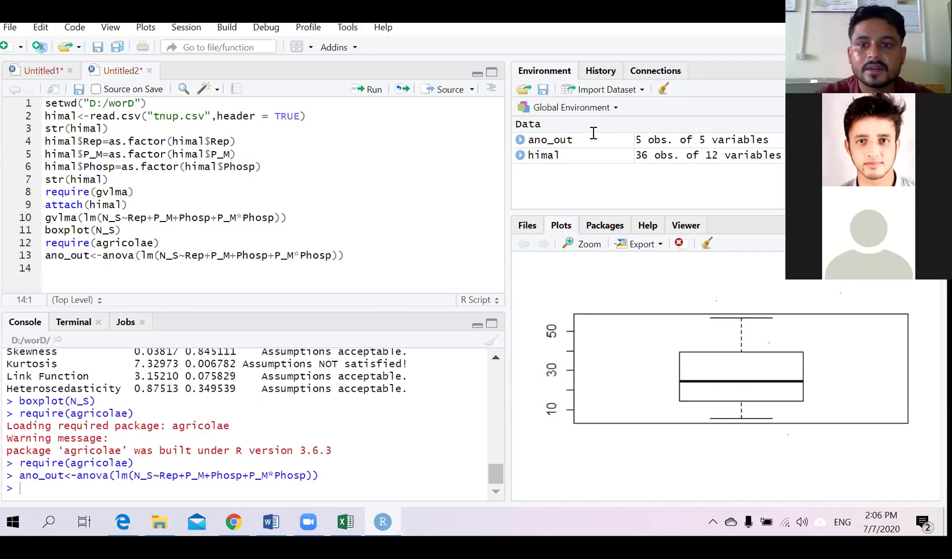
Write ano_out on line 14, run it to print the ANOVA table, and examine the rows from Rep to Residuals.
type("ano")
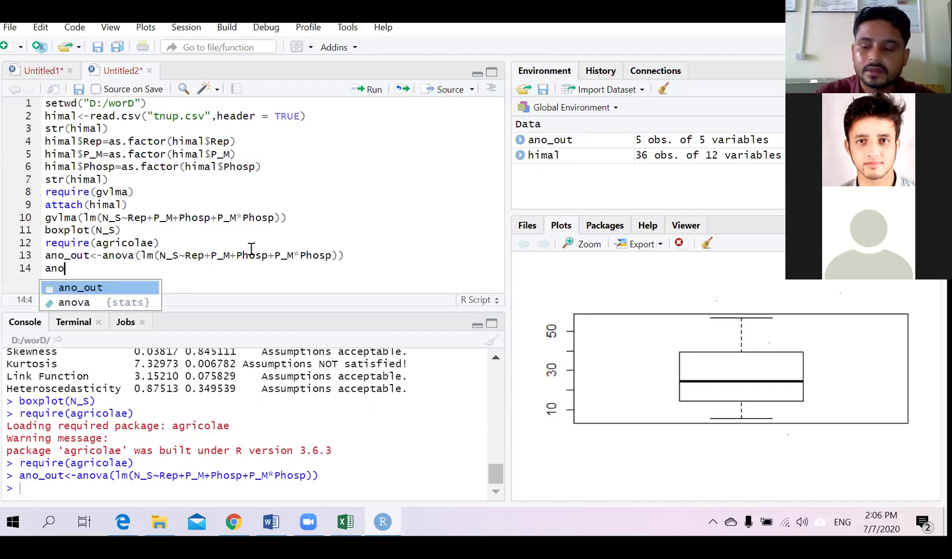
key("Tab")
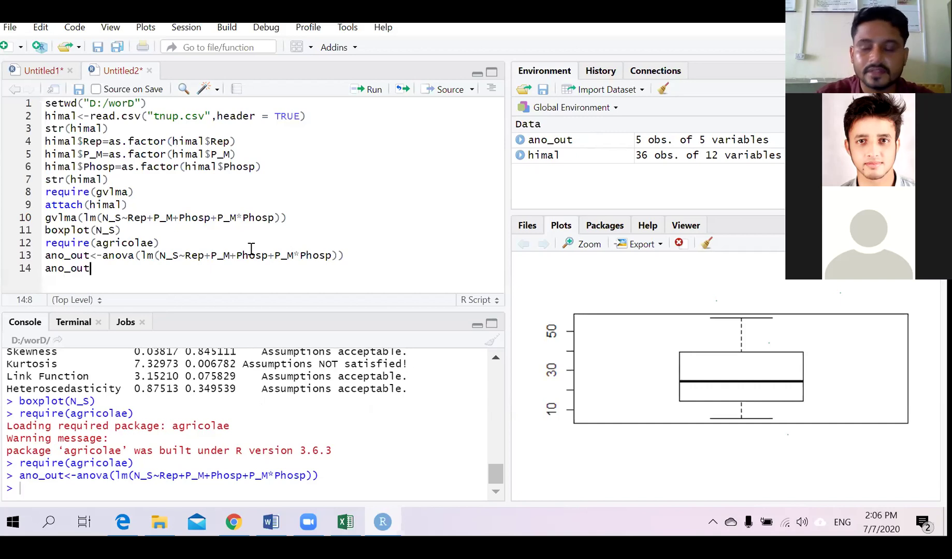
key("ctrl+Return")
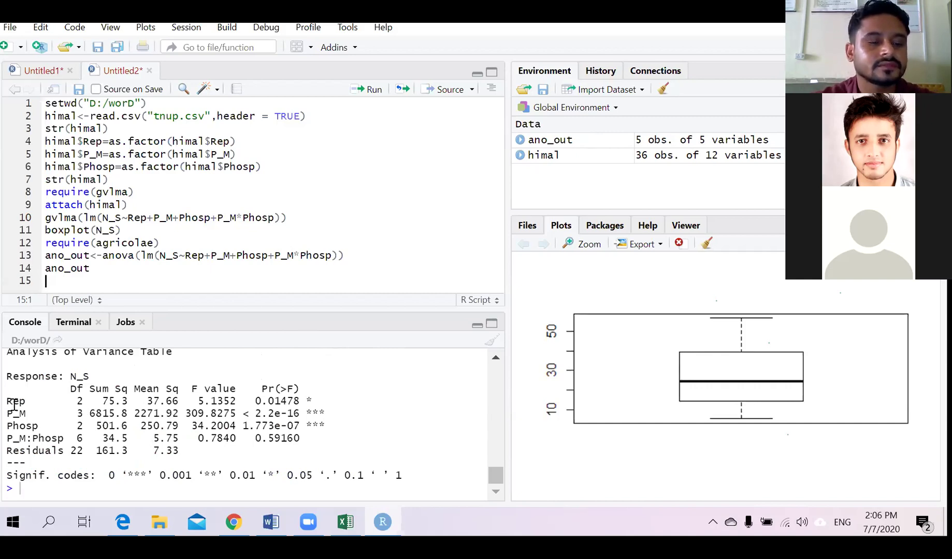
left_click_drag(8, 399, 181, 453)
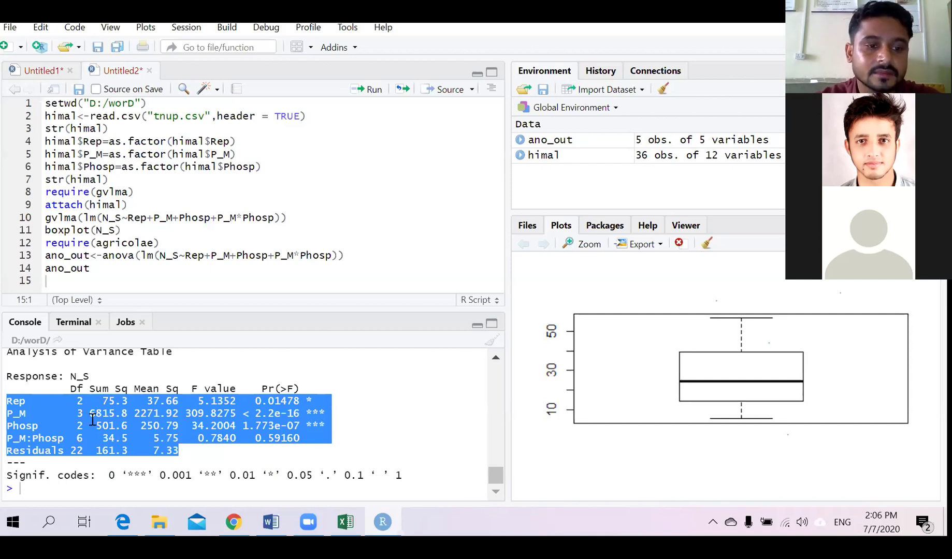
left_click(85, 413)
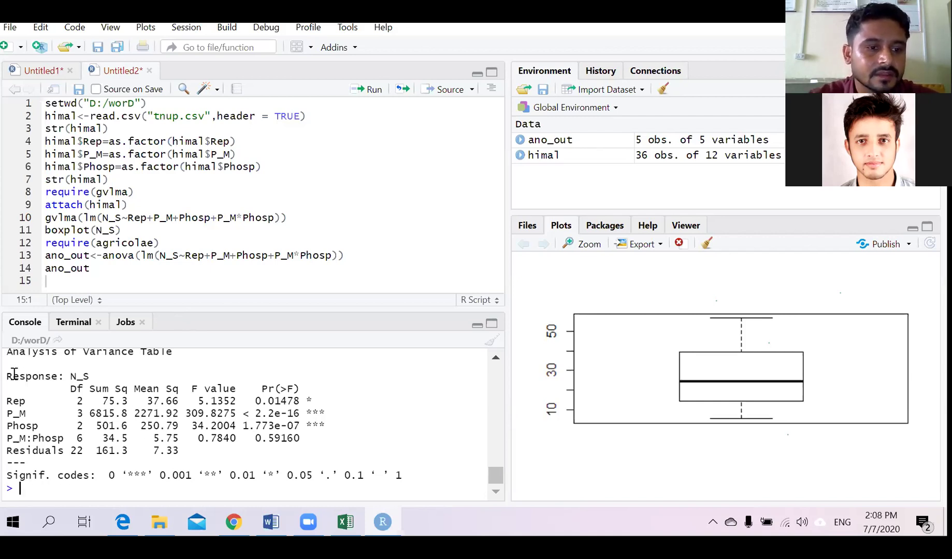
Copy the console's ANOVA output from the Response: N_S line through the significance codes.
left_click_drag(10, 373, 8, 376)
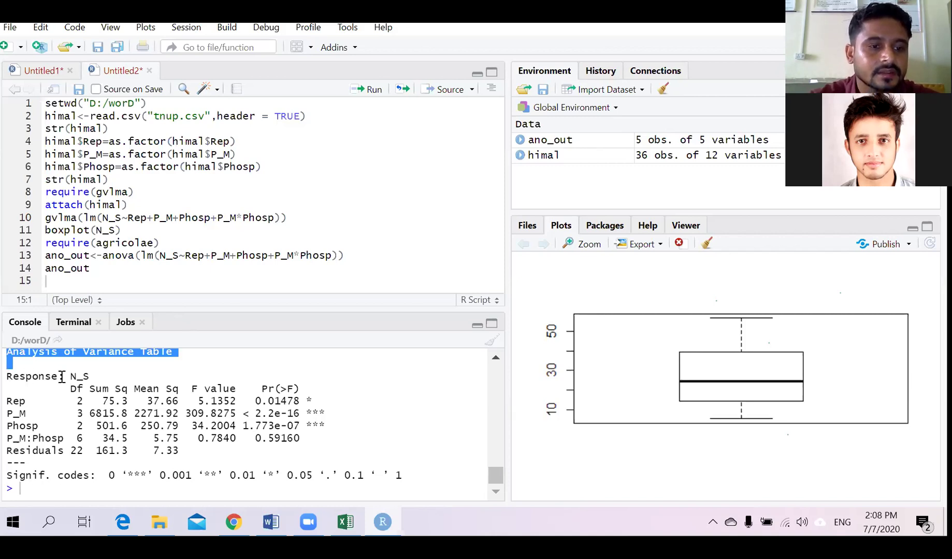
left_click(8, 376)
left_click_drag(8, 376, 399, 475)
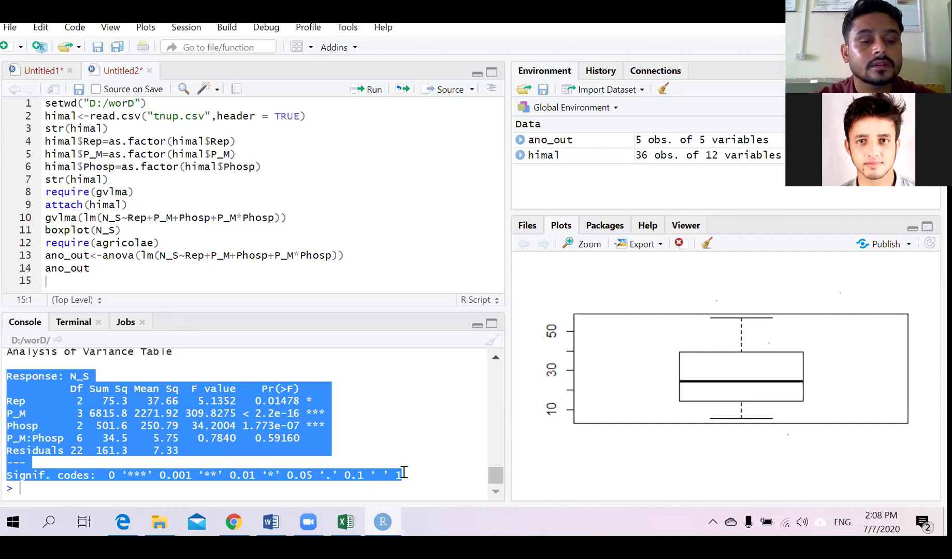
Create a Word document named appendix in the WD folder, open it and paste the ANOVA output.
mouse_move(174, 527)
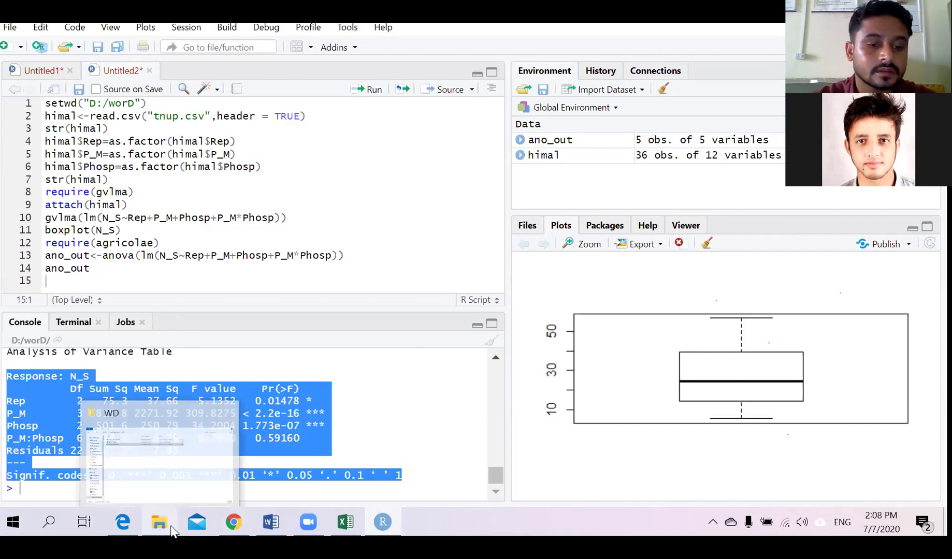
left_click(226, 435)
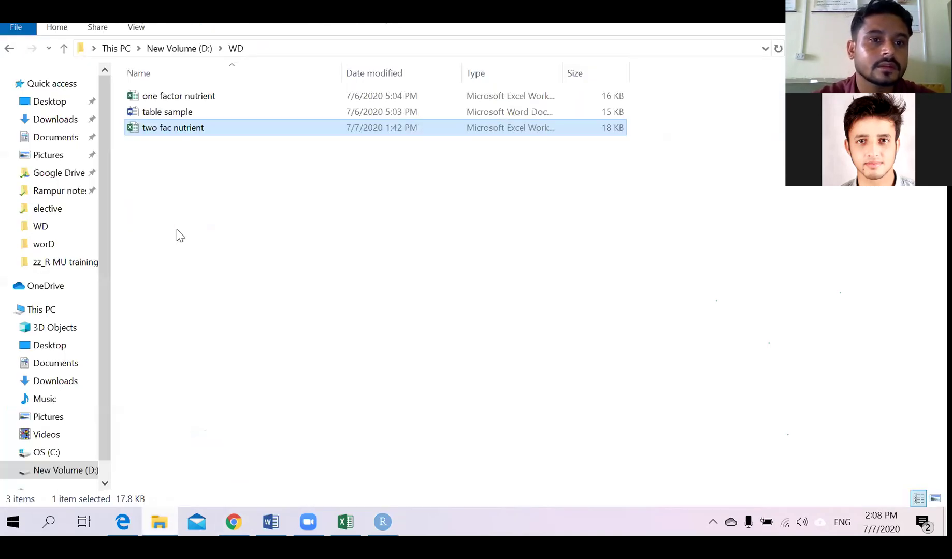
right_click(186, 158)
mouse_move(314, 335)
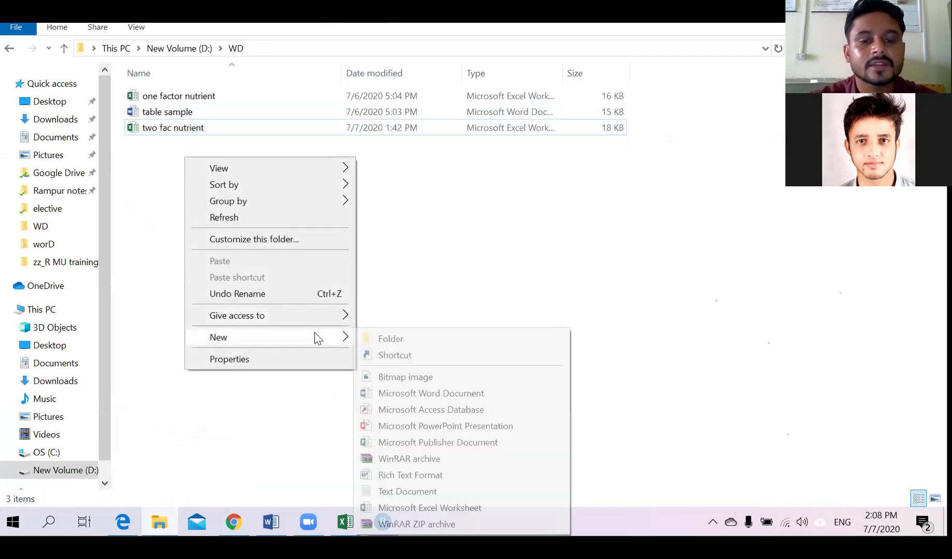
left_click(464, 393)
type("appendix")
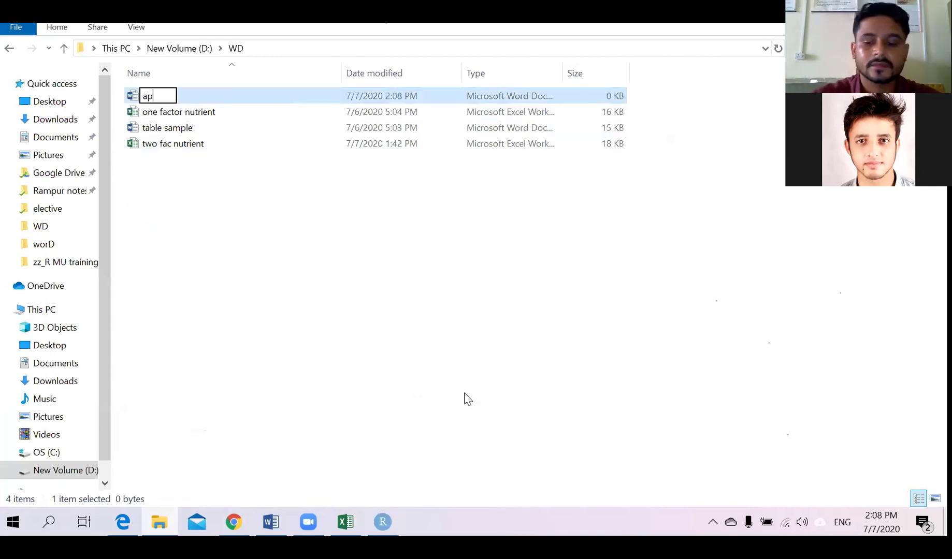
key("Return")
key("Return")
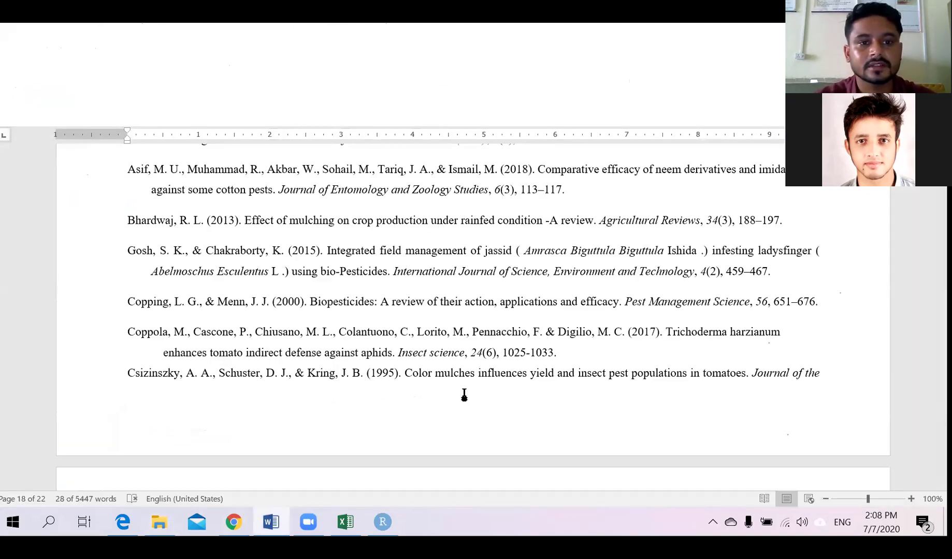
key("ctrl+v")
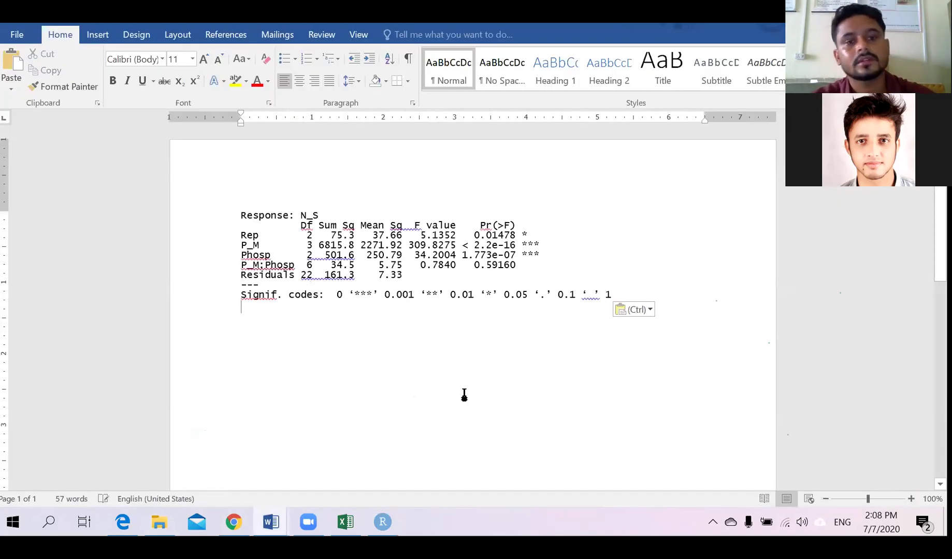
Try converting the pasted ANOVA rows, from the column headings through the dashed line, into a tab-separated table, and undo the conversion.
left_click(172, 228)
left_click(221, 245)
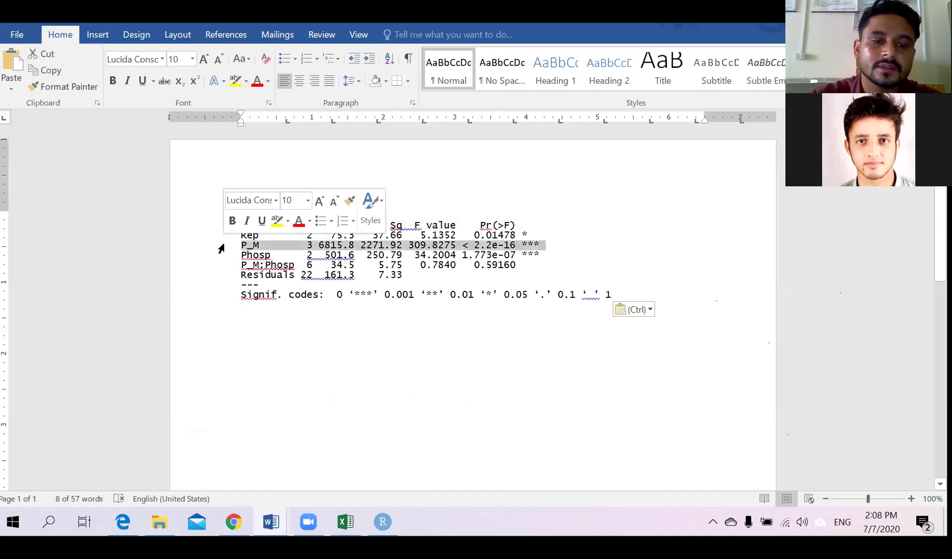
left_click(239, 282)
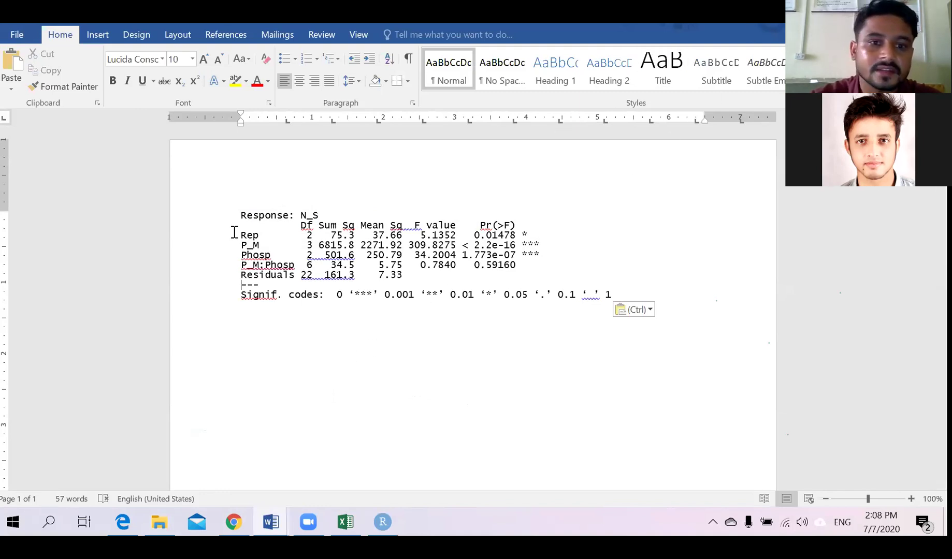
left_click(213, 230)
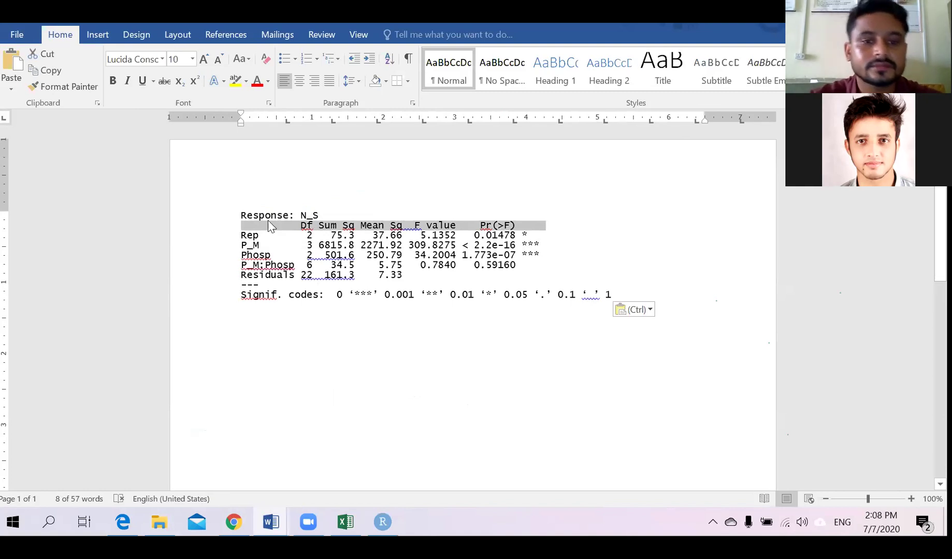
left_click(242, 230)
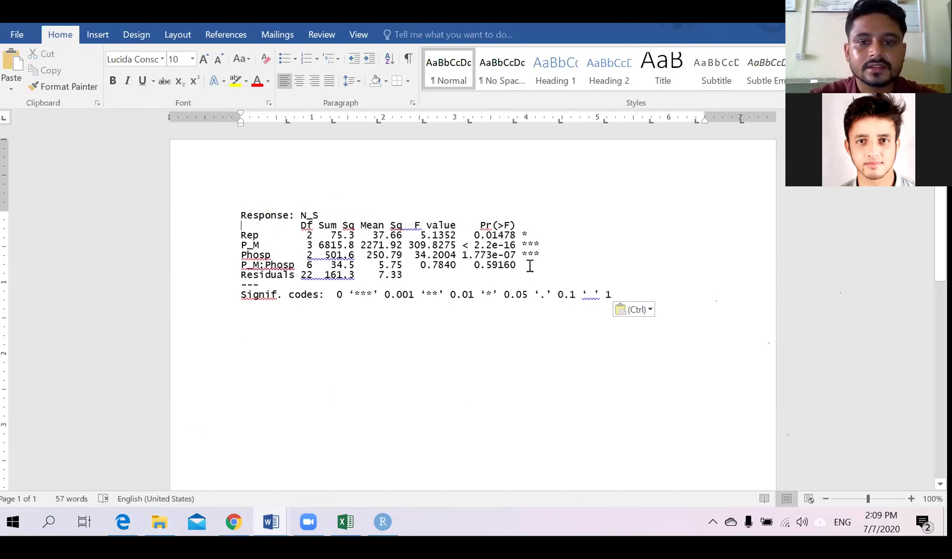
left_click(553, 268, "shift")
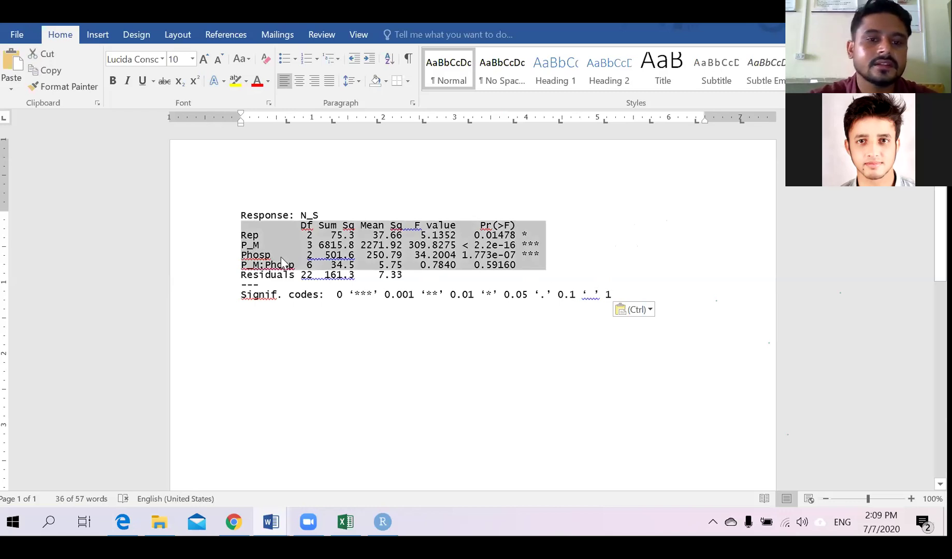
left_click(493, 280, "shift")
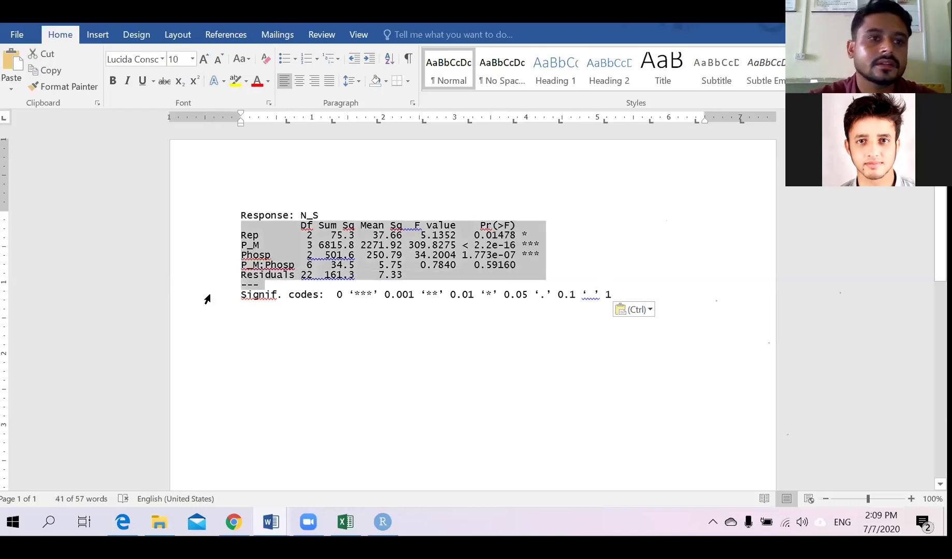
left_click(99, 30)
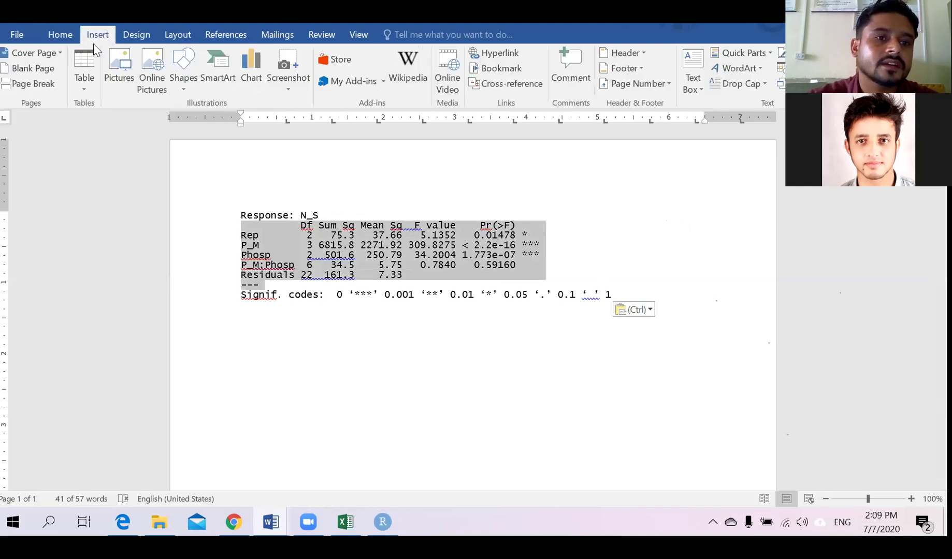
left_click(86, 86)
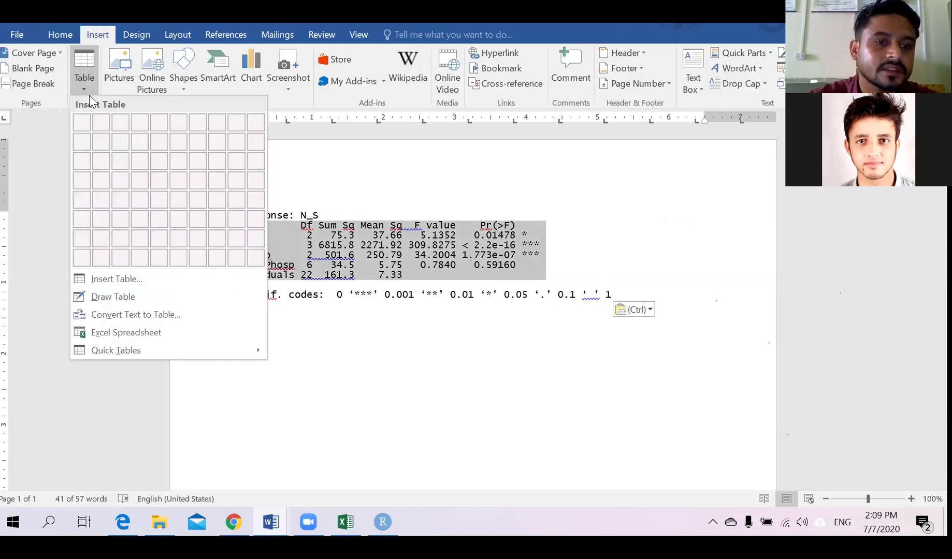
left_click(159, 321)
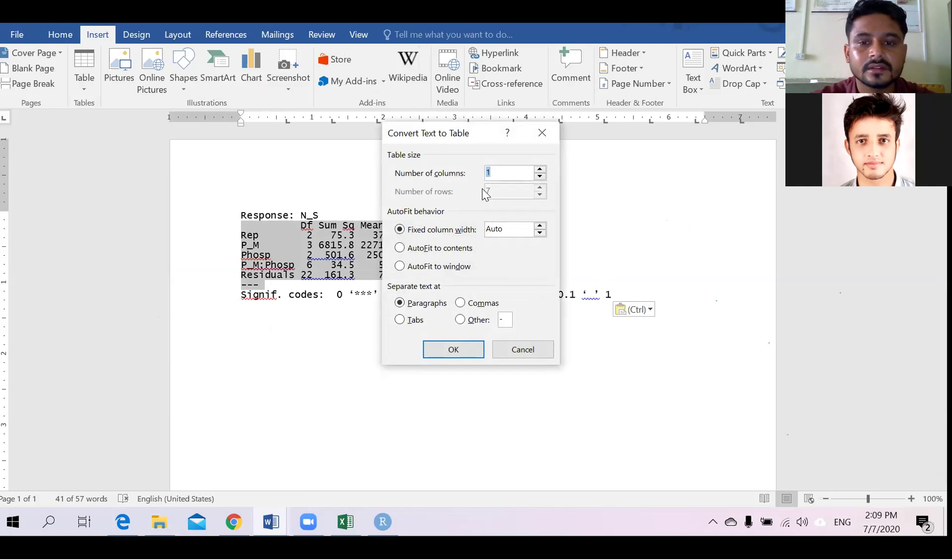
left_click(408, 321)
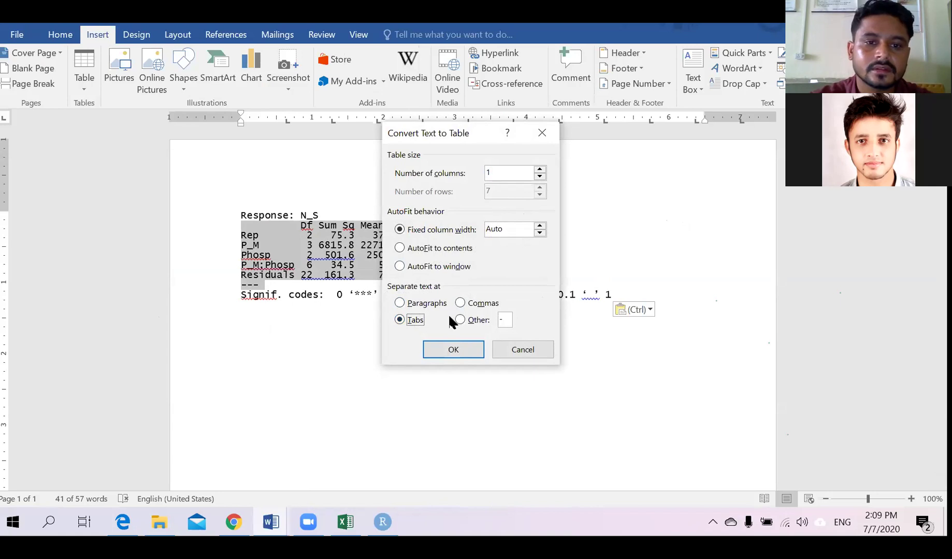
left_click(437, 350)
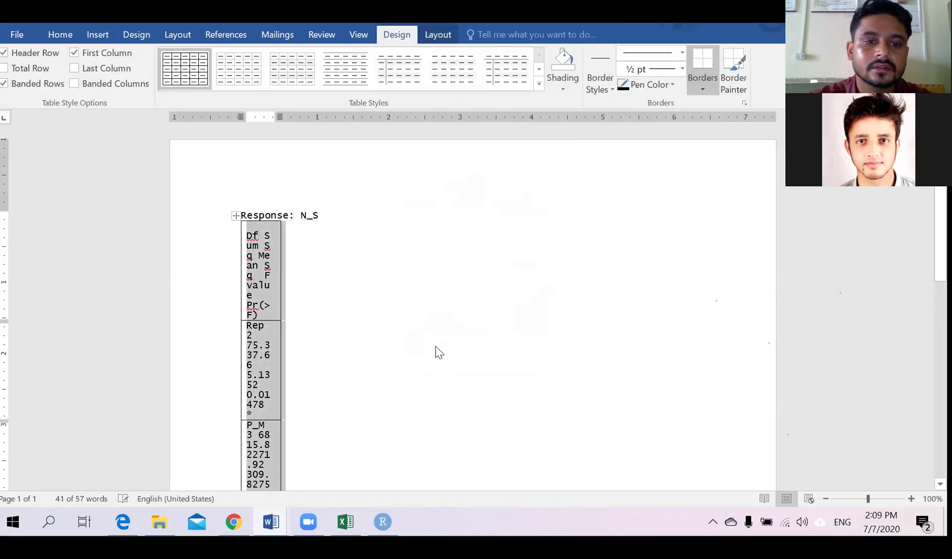
key("ctrl+z")
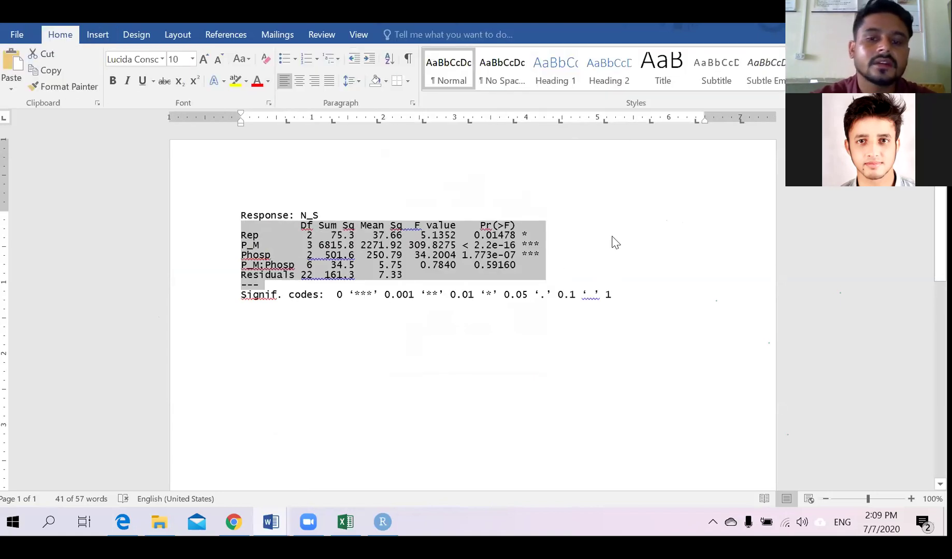
Switch to Excel, add a new worksheet and paste the full ANOVA output starting at cell A3.
left_click(617, 242)
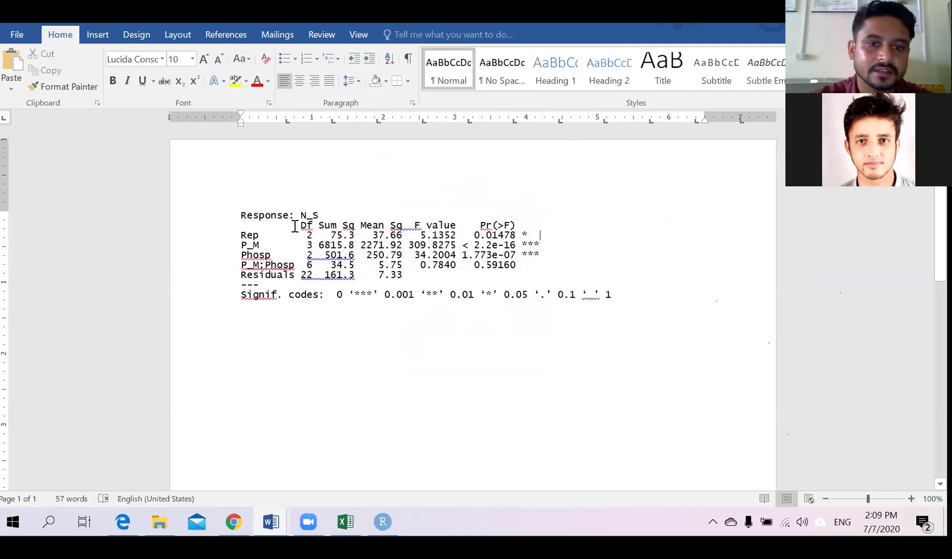
left_click_drag(243, 225, 409, 271)
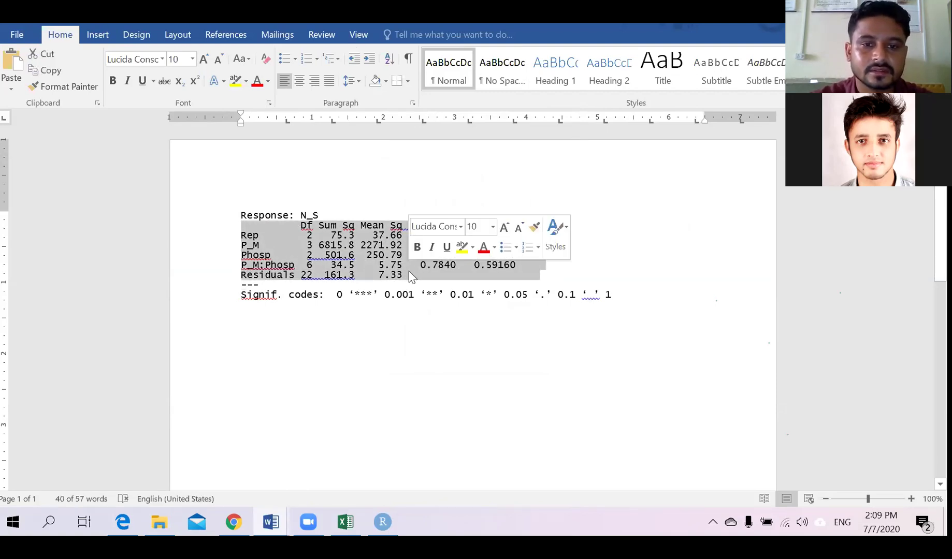
left_click(346, 522)
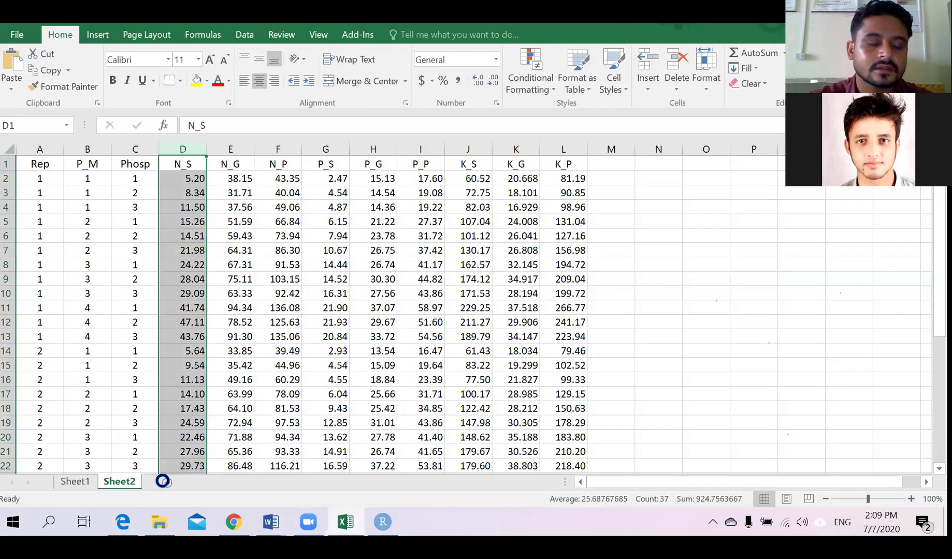
key("shift+F11")
left_click(47, 192)
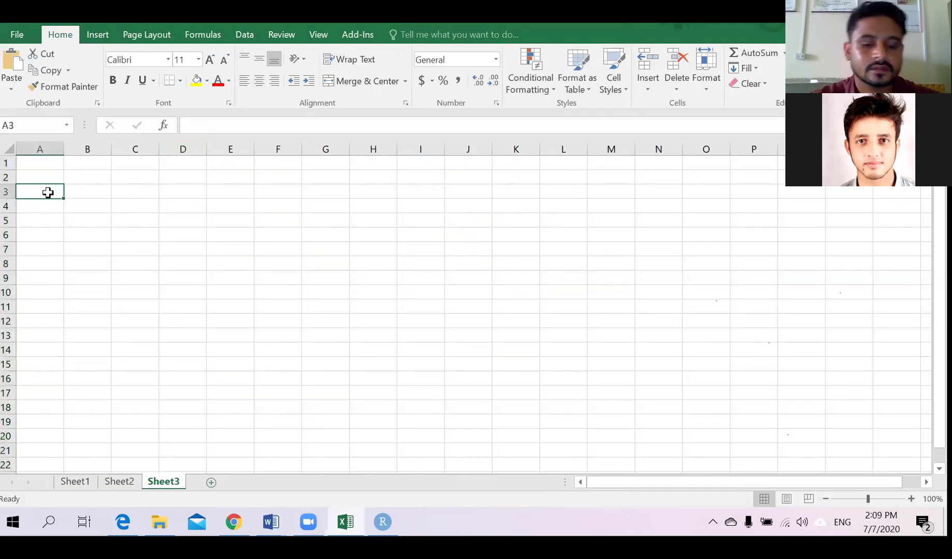
type("Response: N_S")
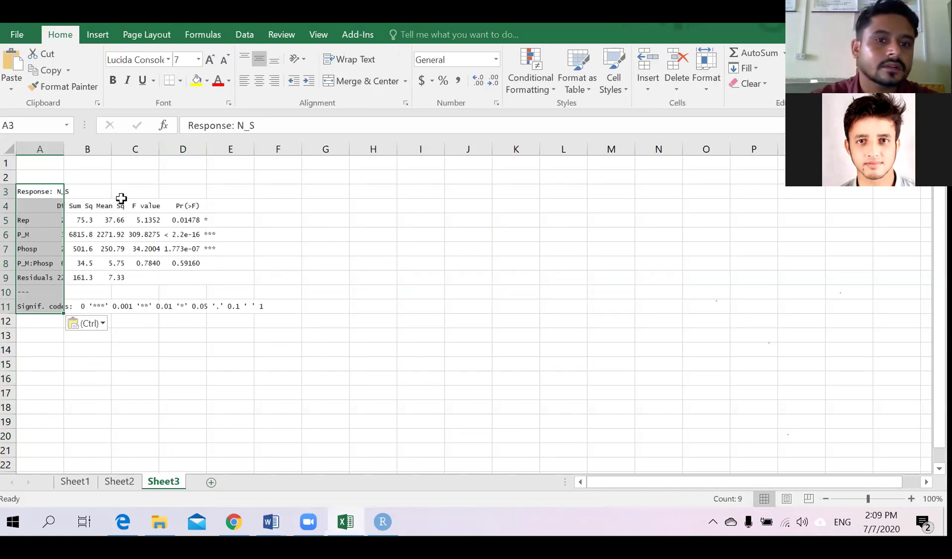
Check how the pasted ANOVA rows are split across cells, undo the paste and return to Sheet2.
left_click(55, 215)
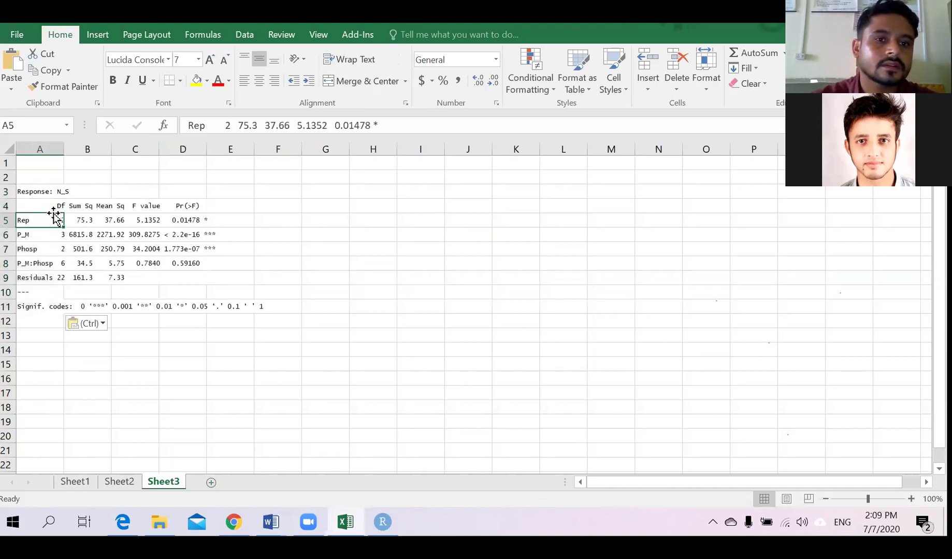
key("Down")
key("Down")
key("Down")
key("Down")
key("Up")
key("Up")
key("Up")
key("Up")
key("Up")
key("Up")
key("Up")
key("ctrl+z")
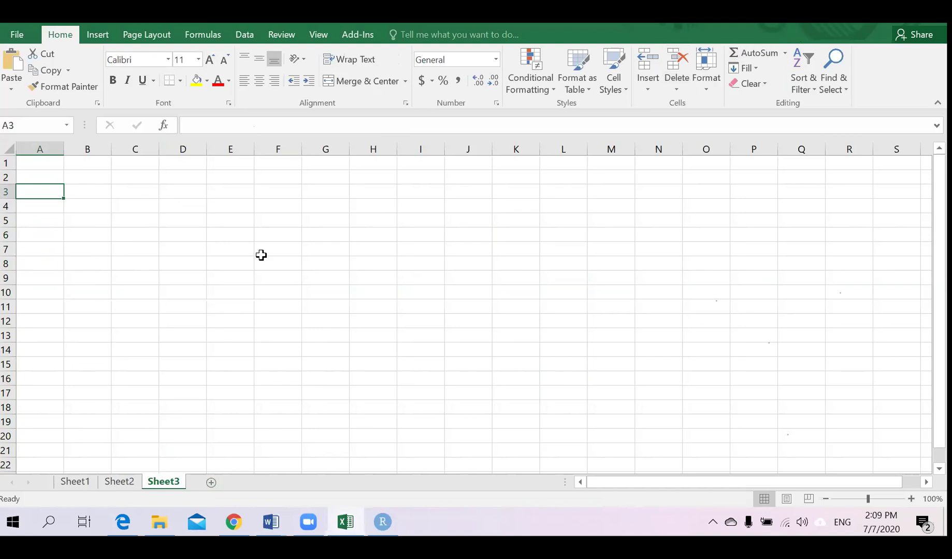
left_click(117, 482)
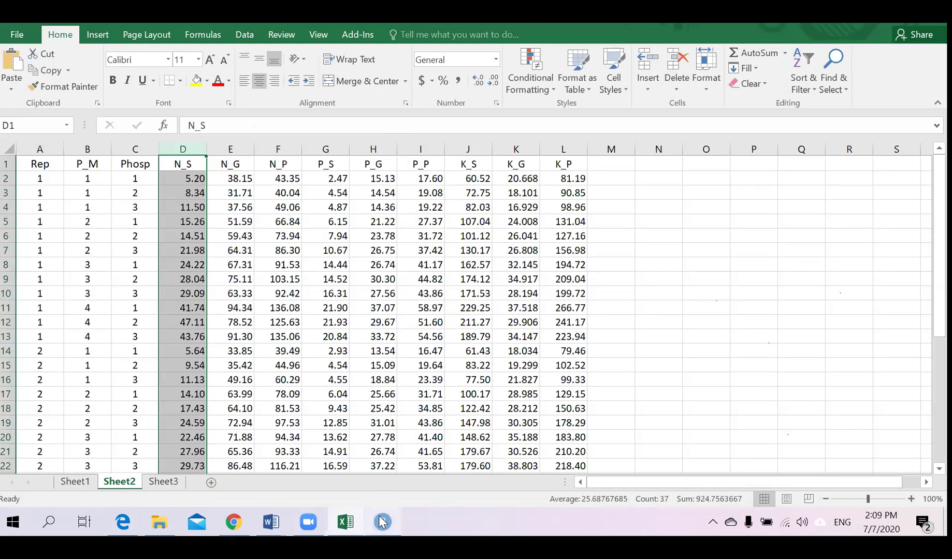
Switch back to RStudio and begin an assignment to dmr_out on line 15 of the script.
left_click(382, 521)
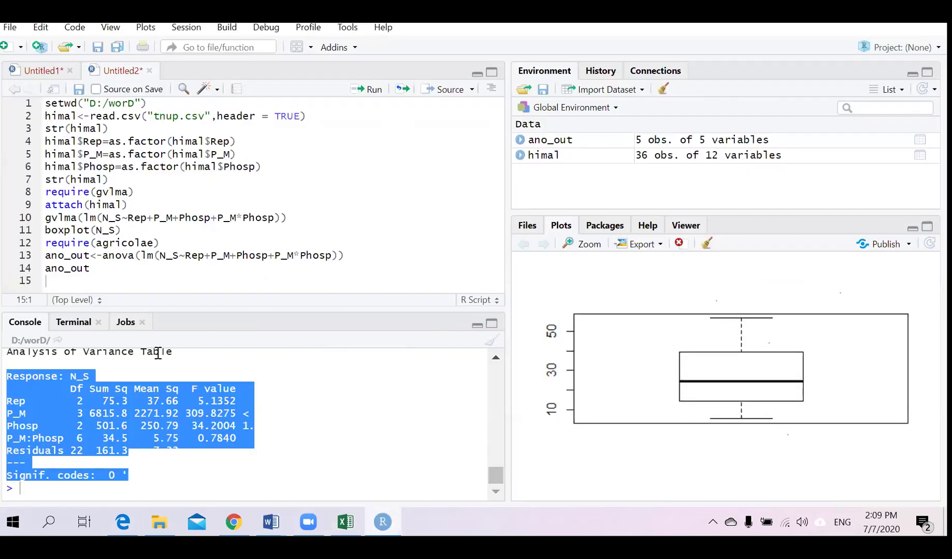
left_click(95, 371)
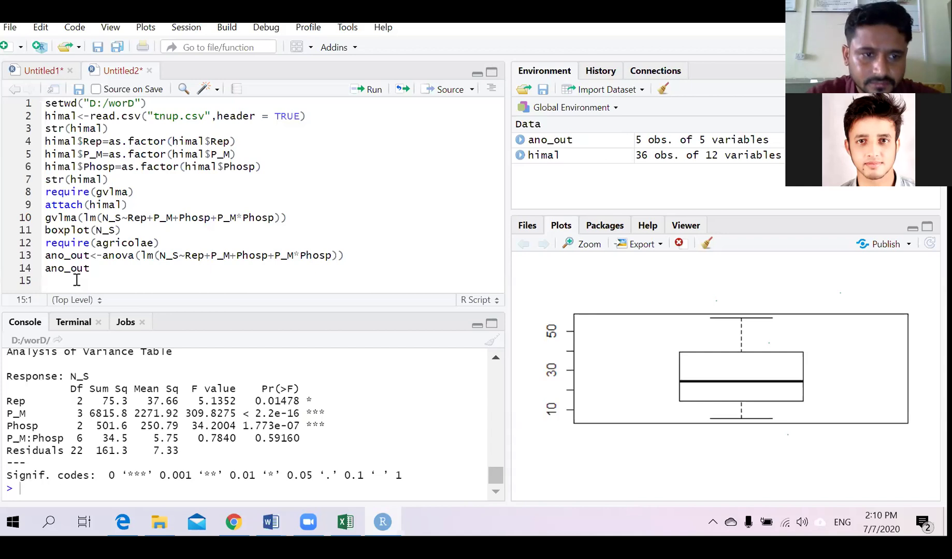
type("dmr_")
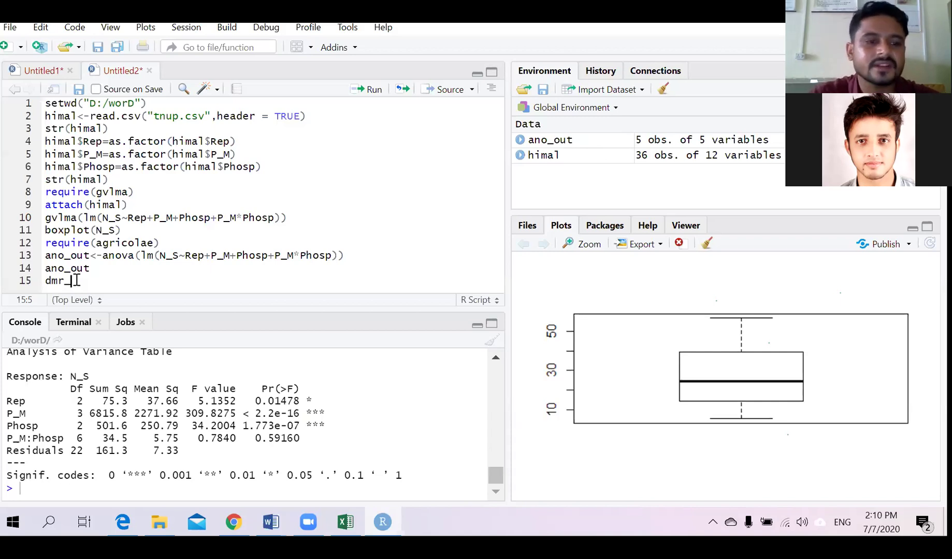
type("out")
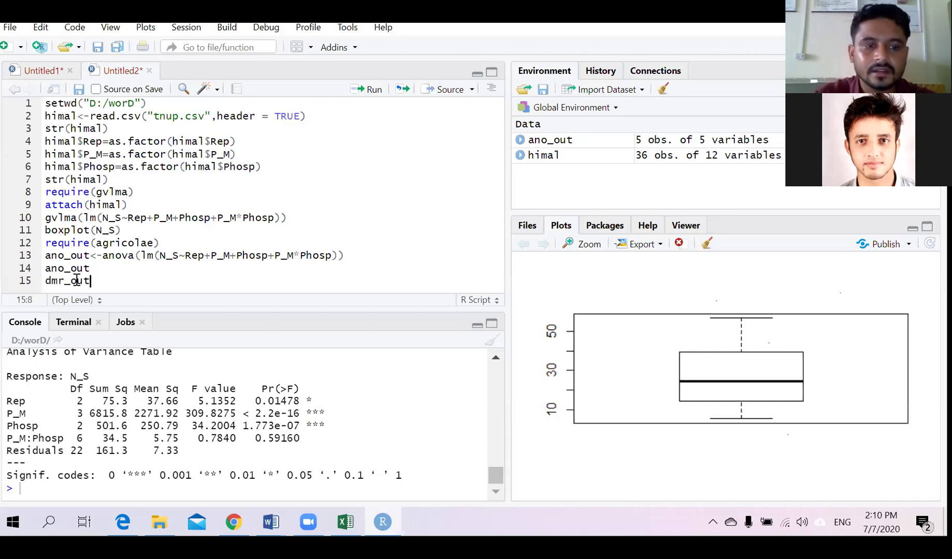
type("-")
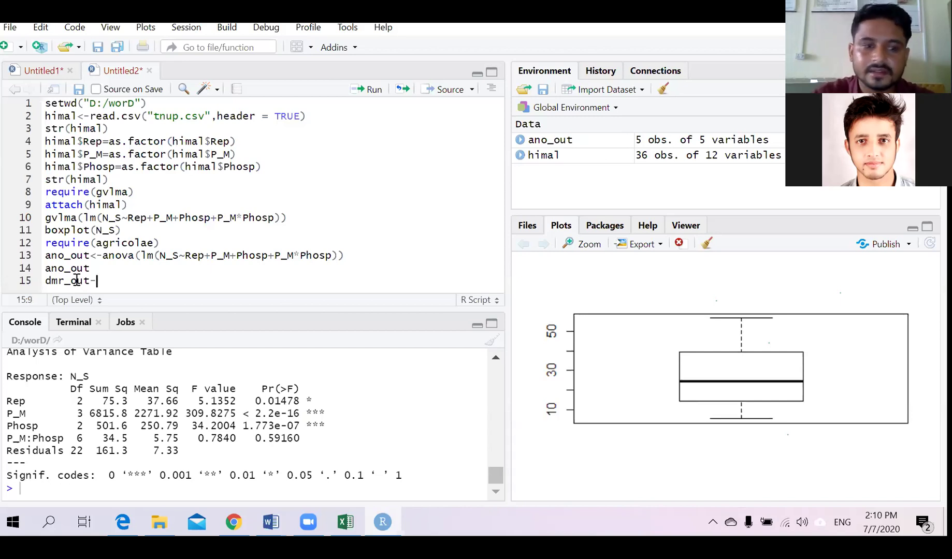
key("BackSpace")
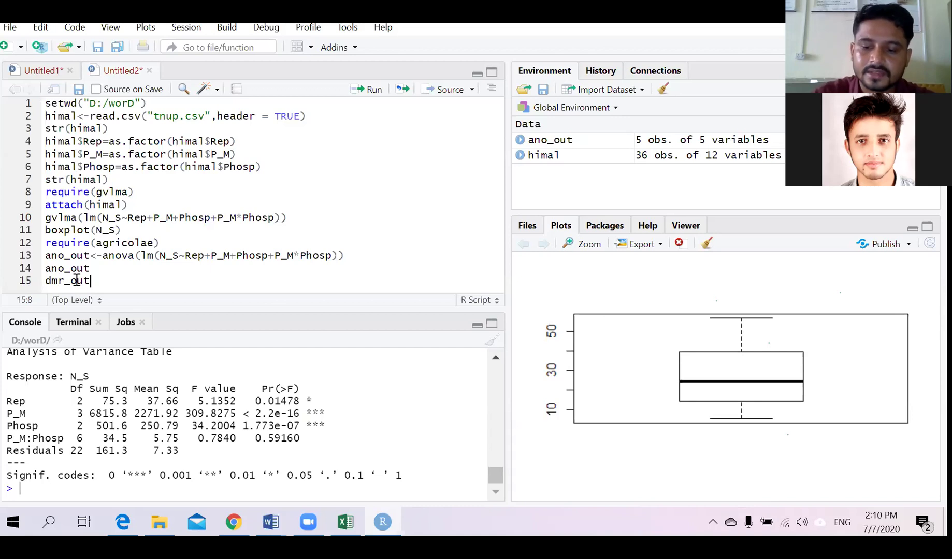
type("<-")
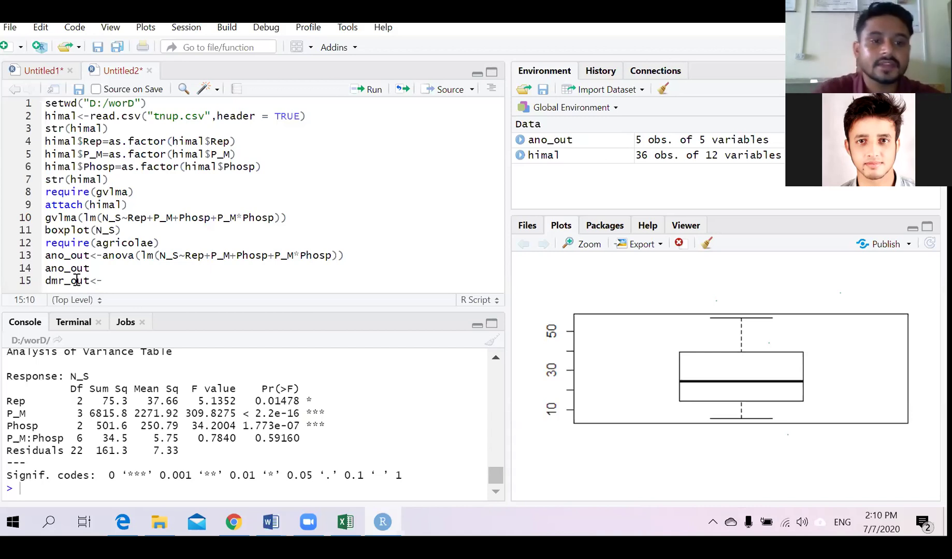
Give dmr_out a with() call on the himal data and start entering the duncan.test function as its expression.
type("with")
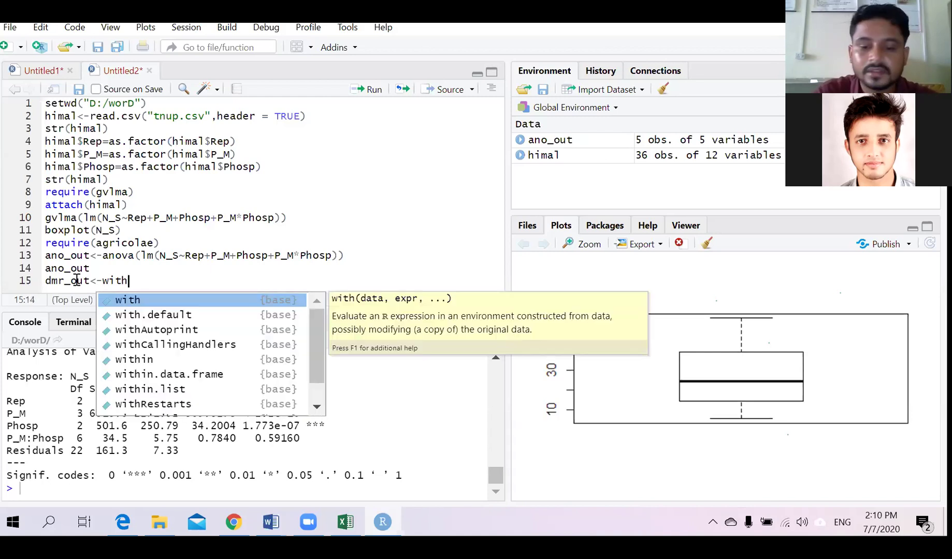
type("(")
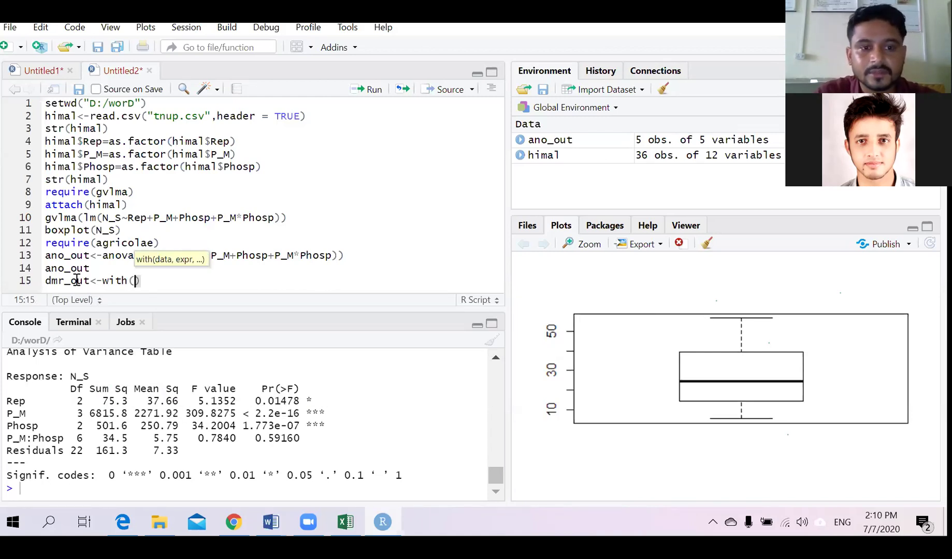
type("himal")
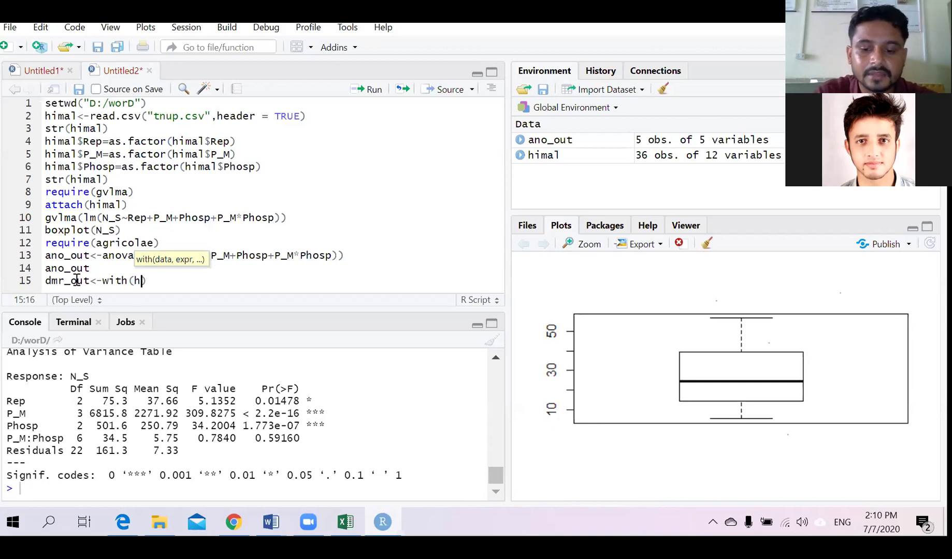
type(",")
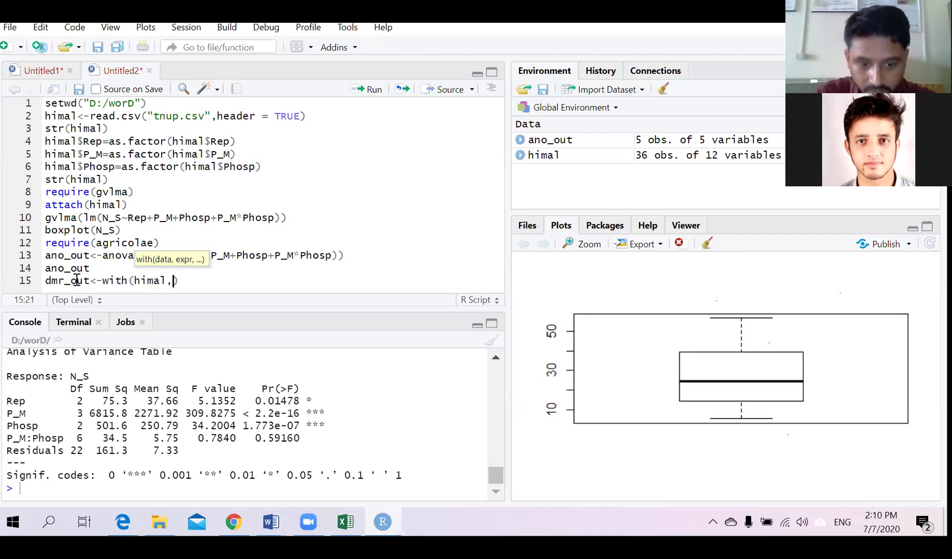
type("dunca")
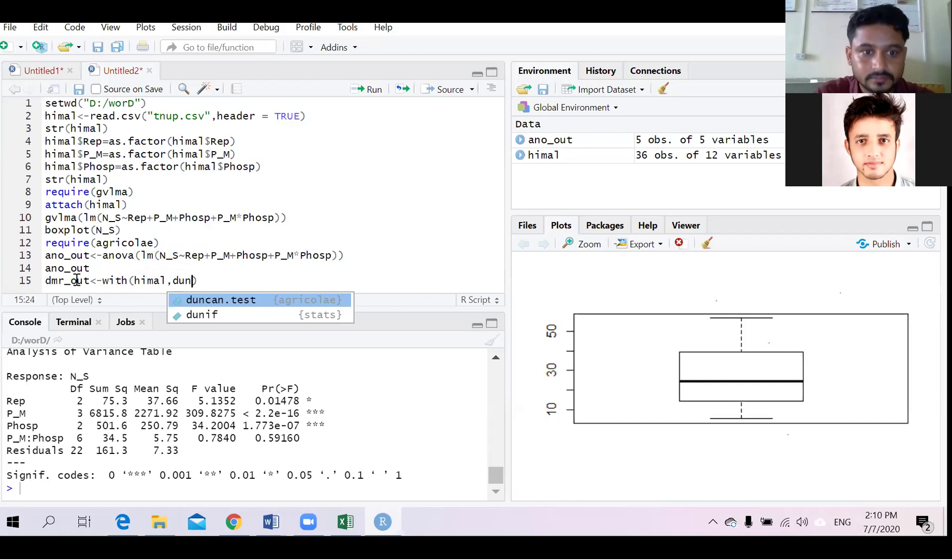